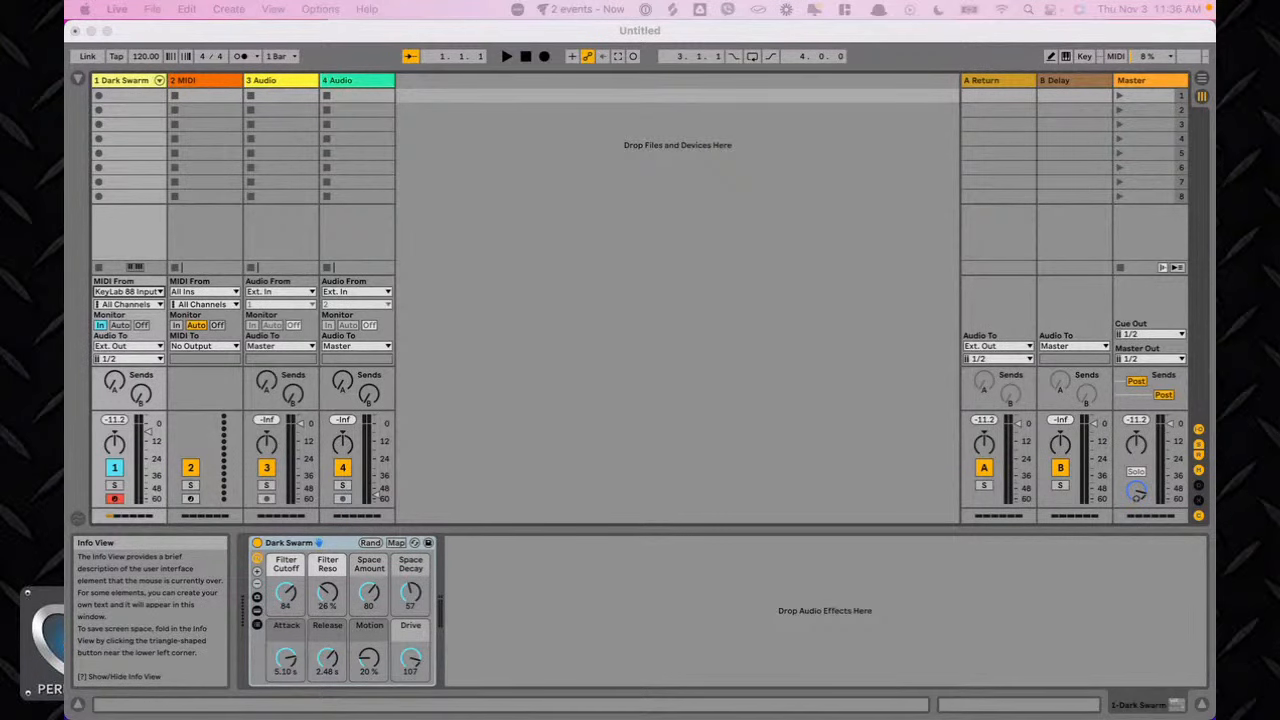
Open SampleRobot alongside Live and move the Project Wizard dialog into a convenient position.
click(552, 35)
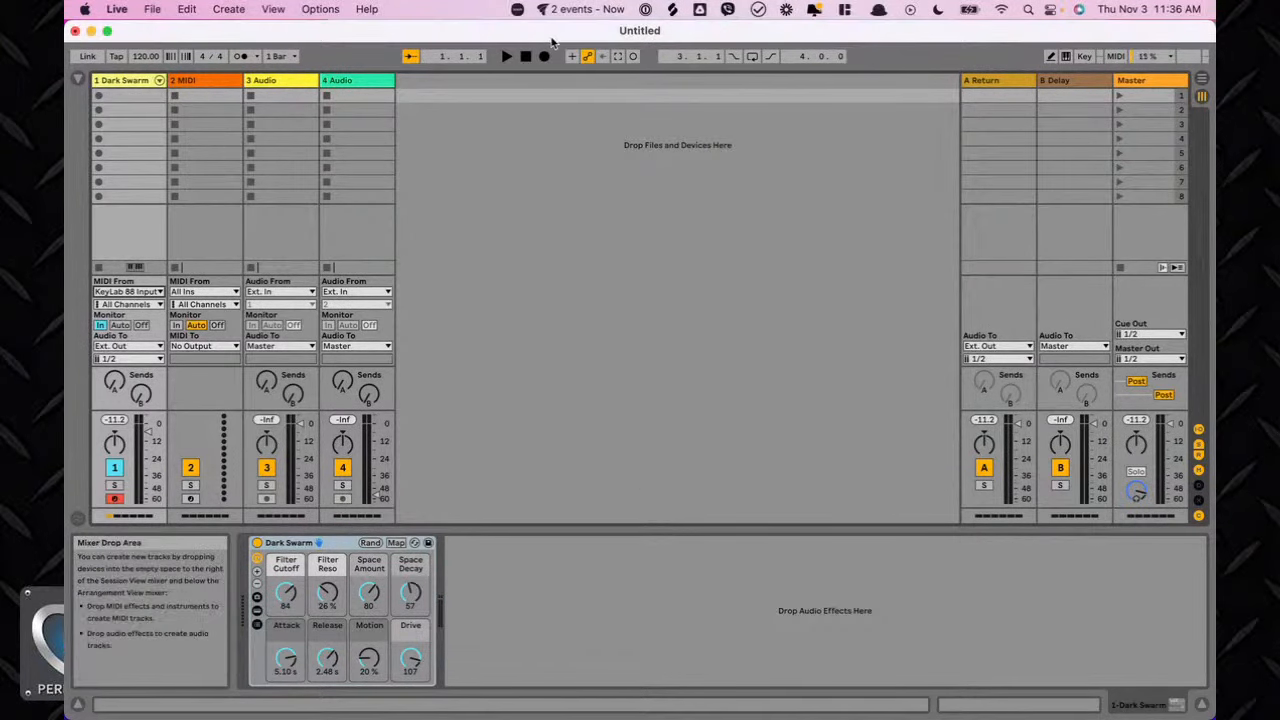
drag(453, 36, 509, 38)
double_click(509, 38)
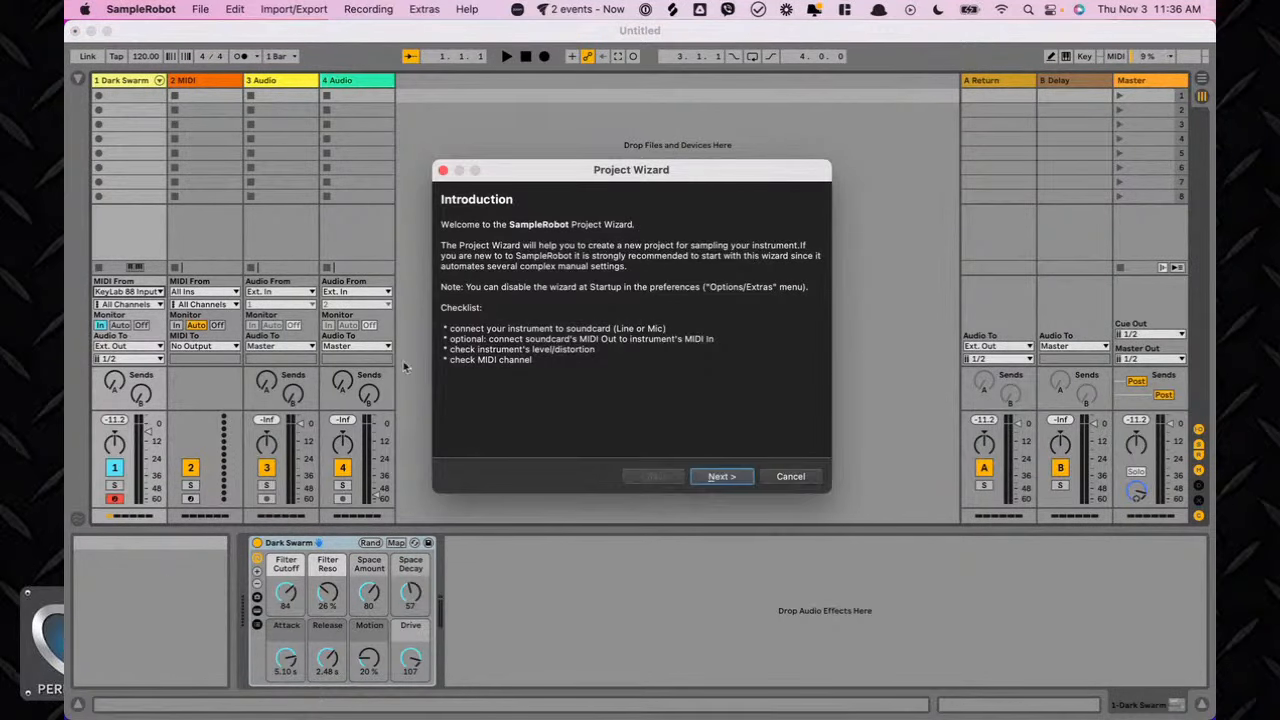
drag(80, 430, 648, 52)
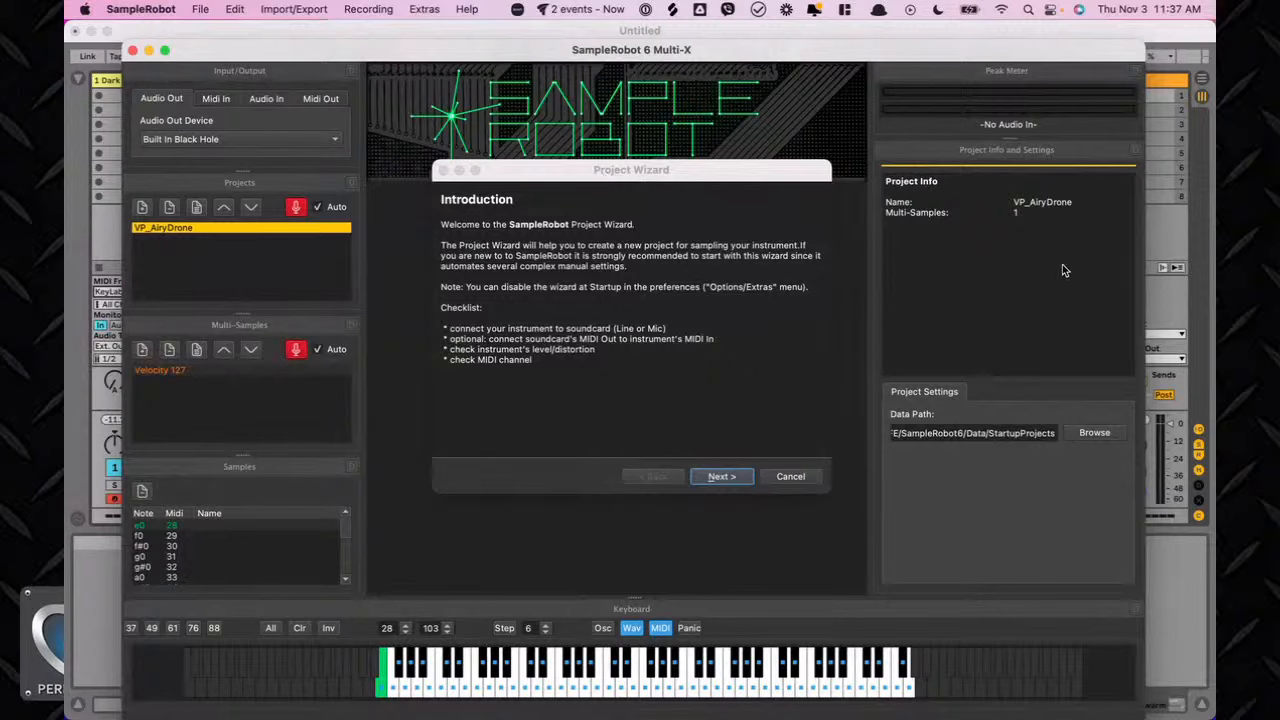
drag(673, 173, 602, 166)
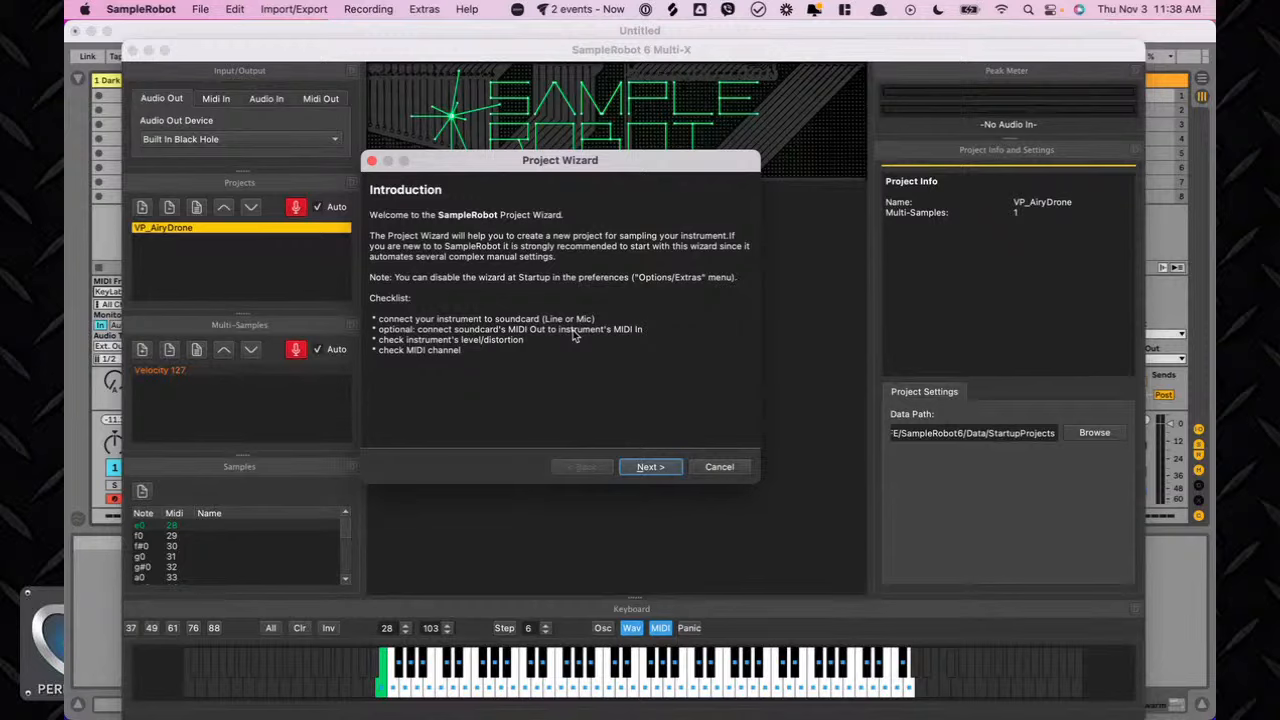
Advance past the wizard's introduction, keeping Automatic Recording (MIDI Instruments) as the recording mode.
click(665, 477)
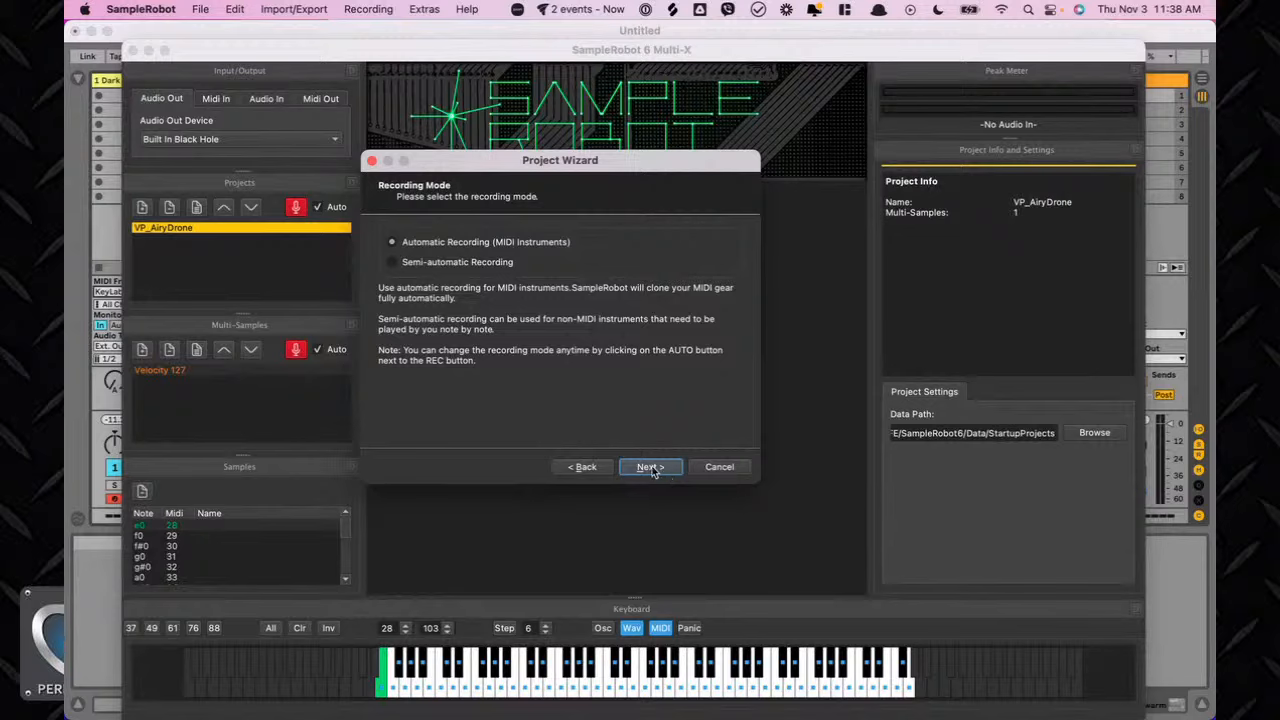
click(650, 467)
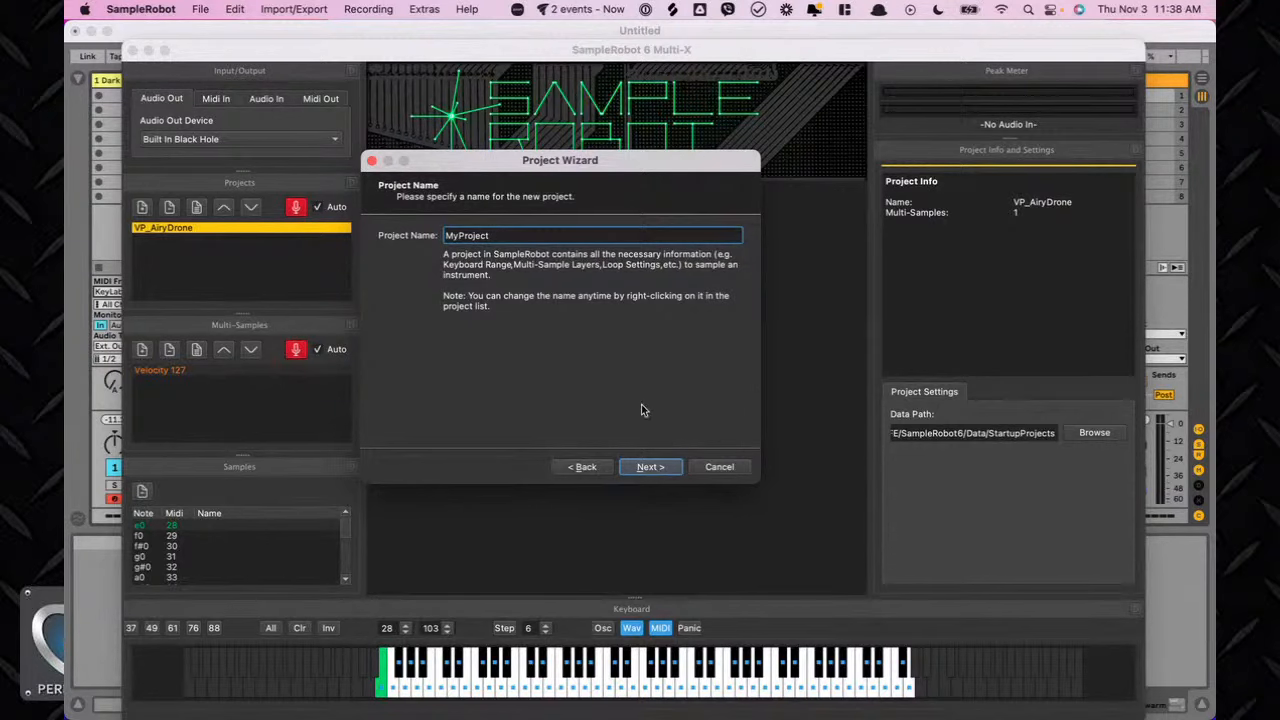
Name the new project DarkSwarm_LiveStream, after checking the track name in Live, and continue.
click(177, 32)
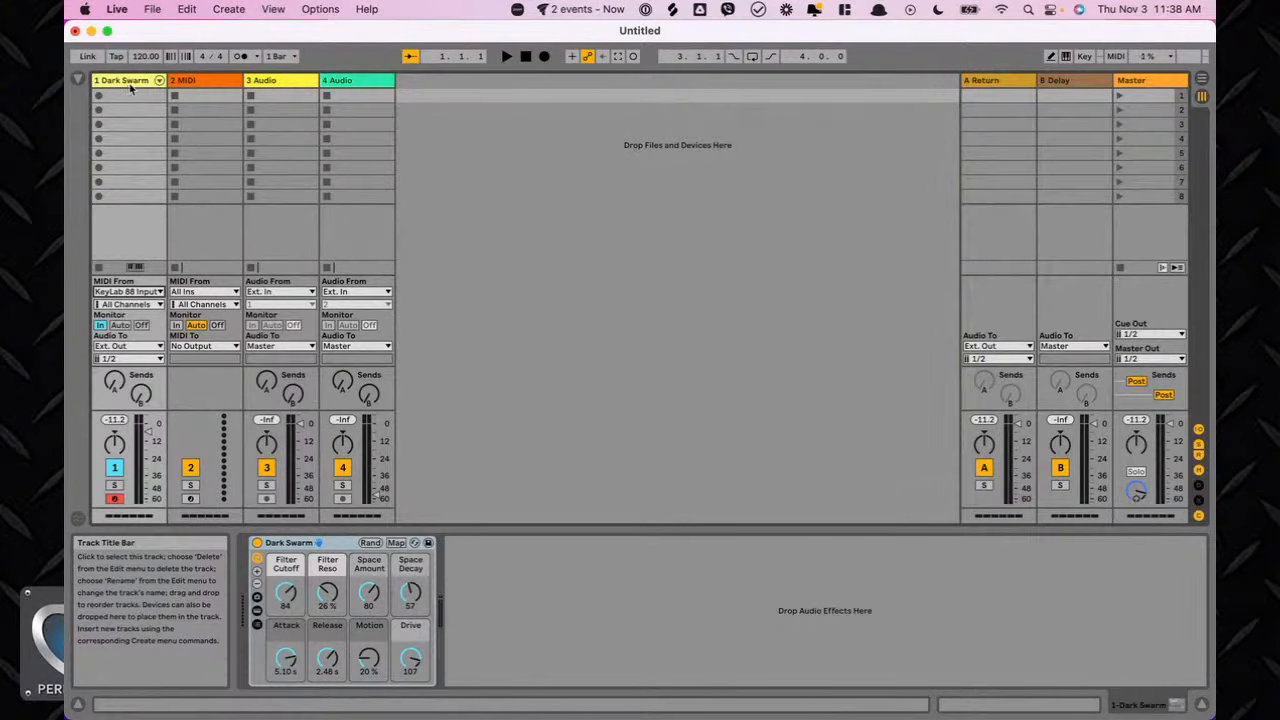
mouse_move(938, 712)
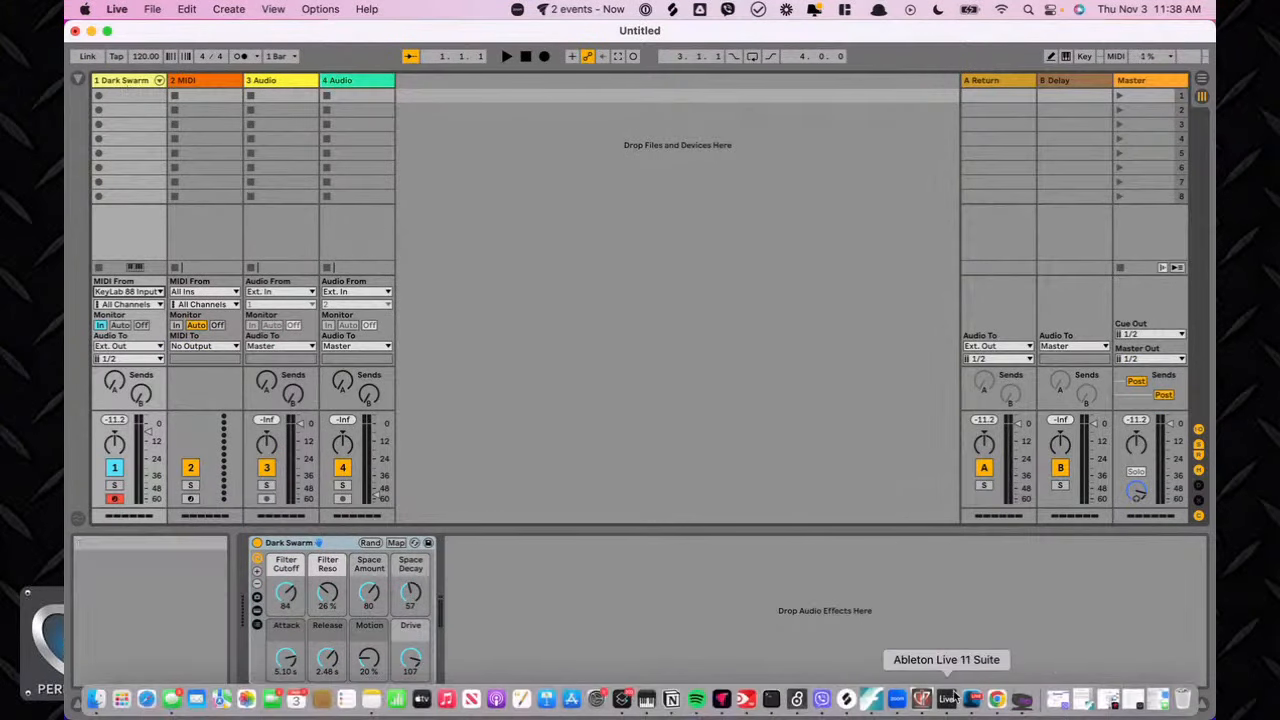
click(1024, 702)
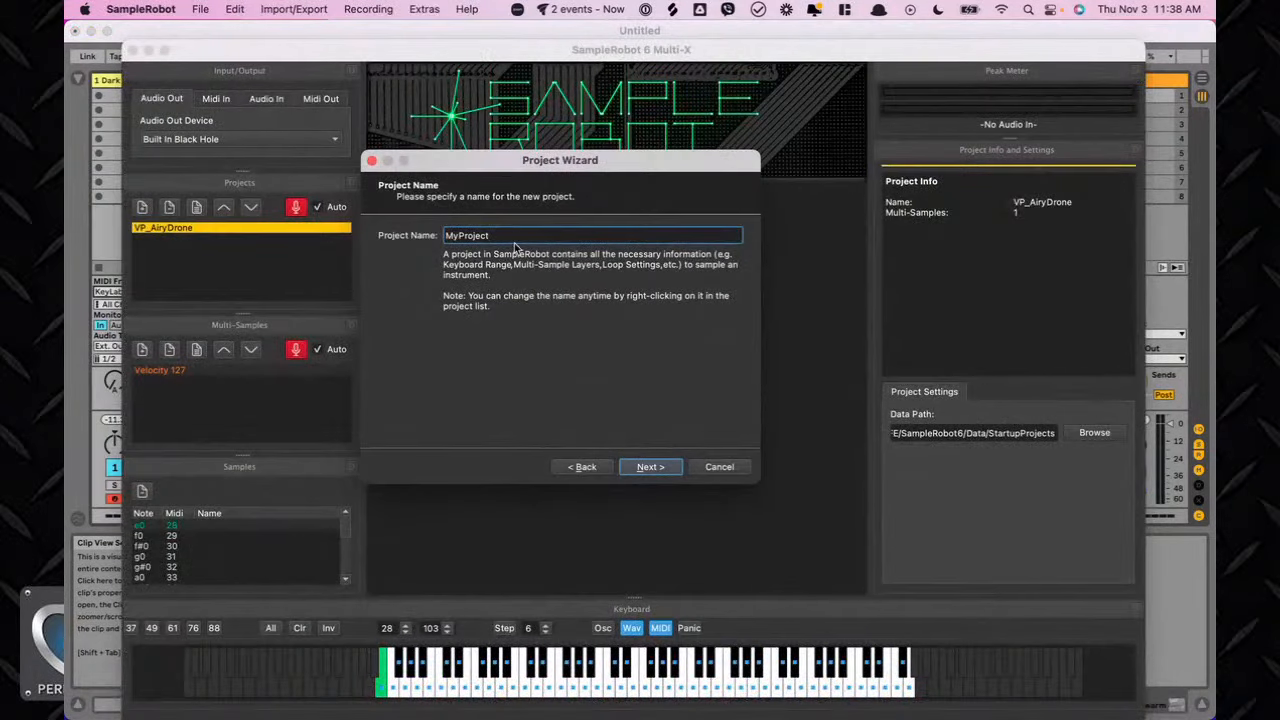
key(super+a)
text(DarkSwarm_LiveStream)
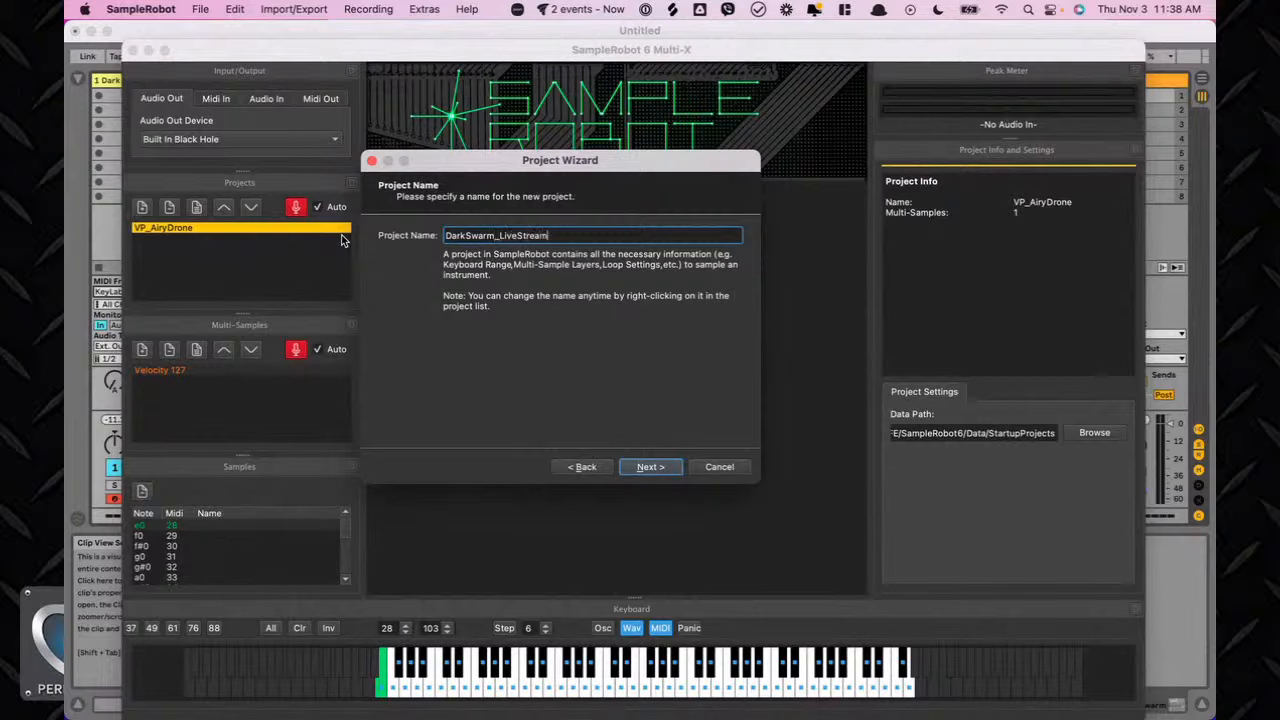
click(648, 467)
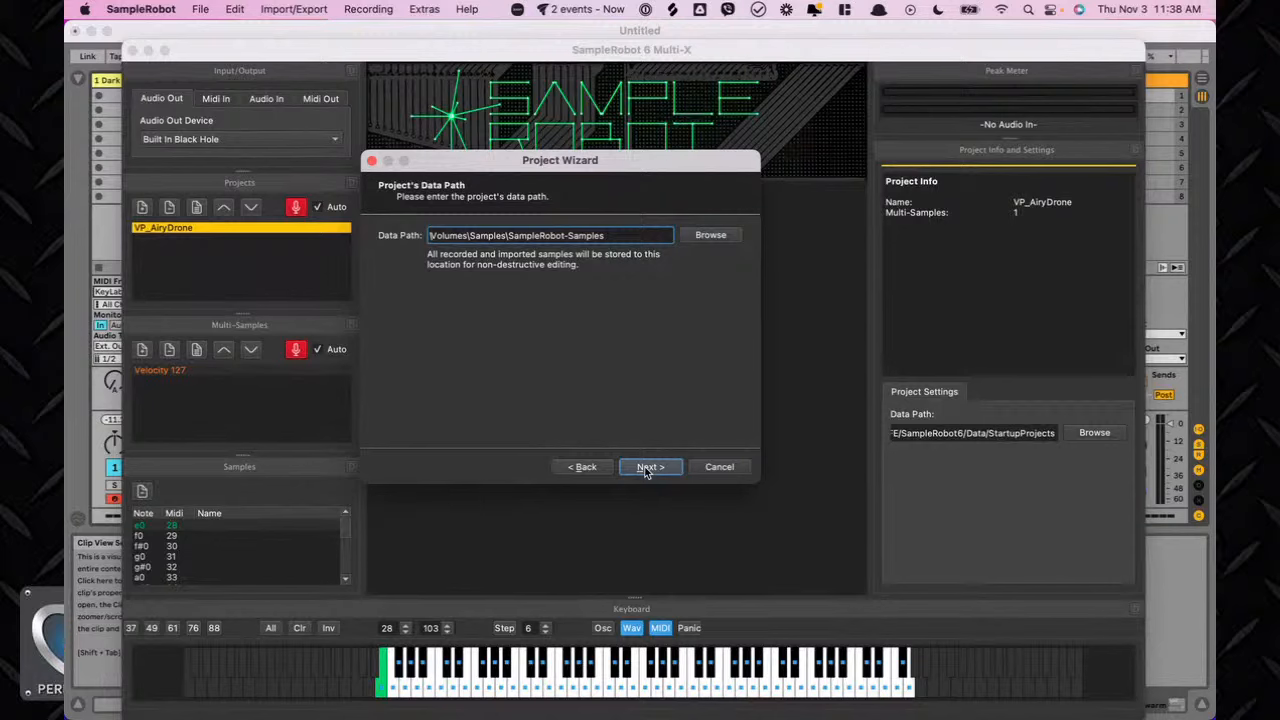
Keep the default data path and choose BlackHole 64ch as the audio input device.
click(648, 467)
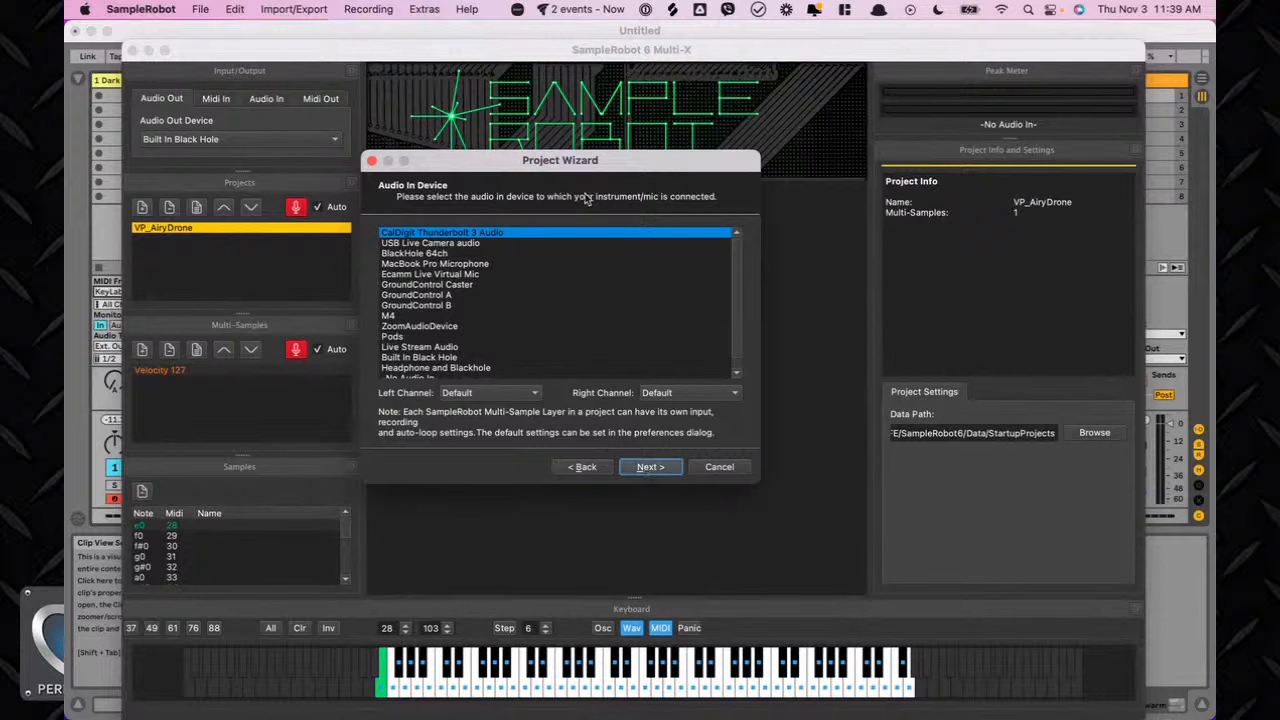
click(430, 253)
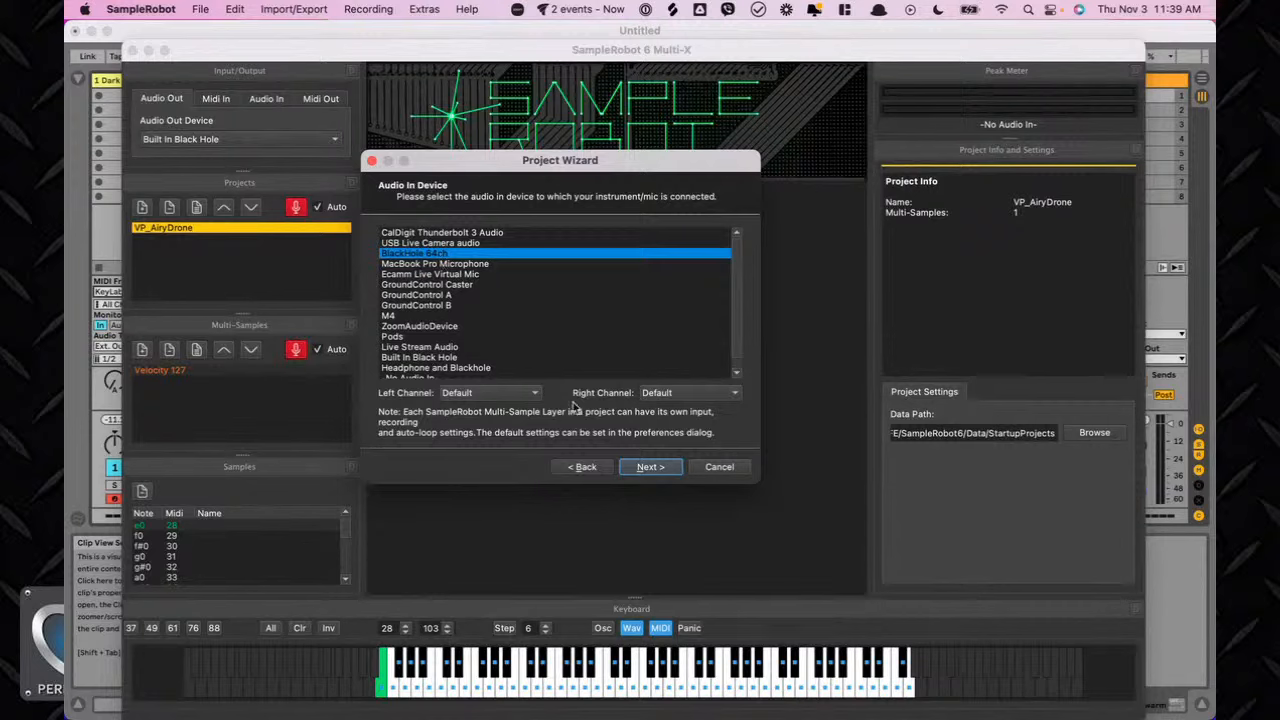
click(512, 393)
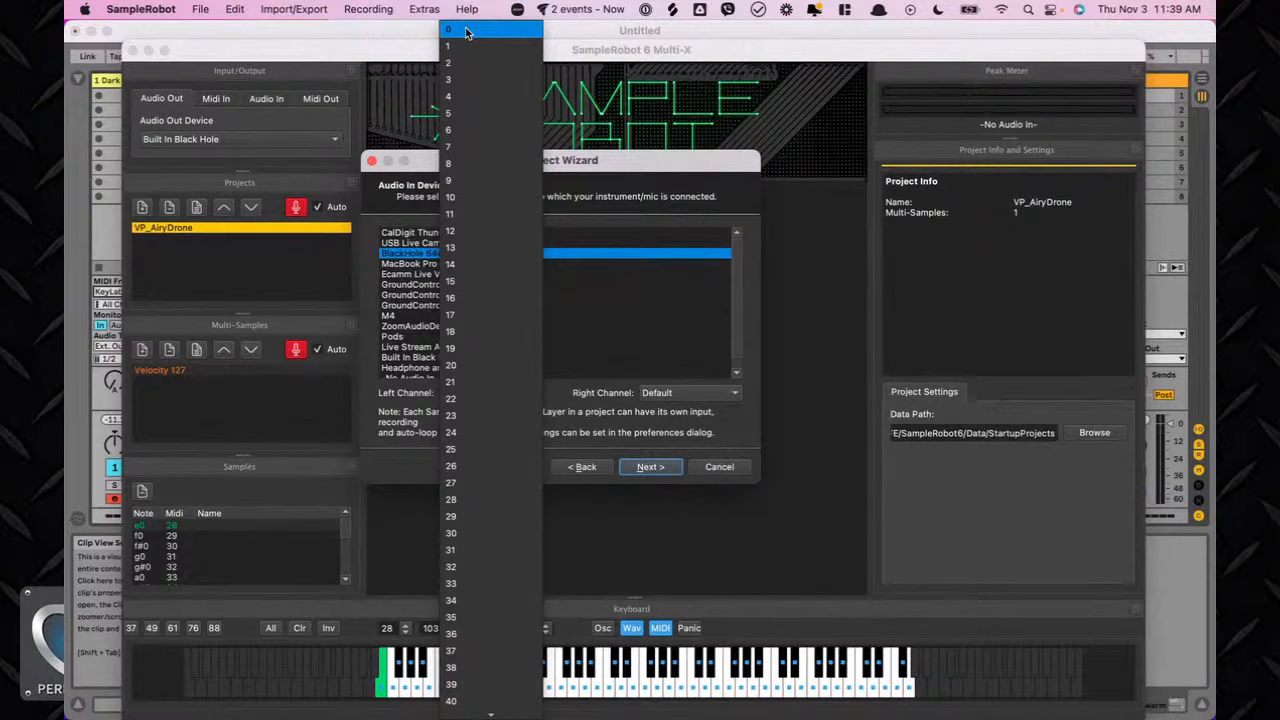
text(13)
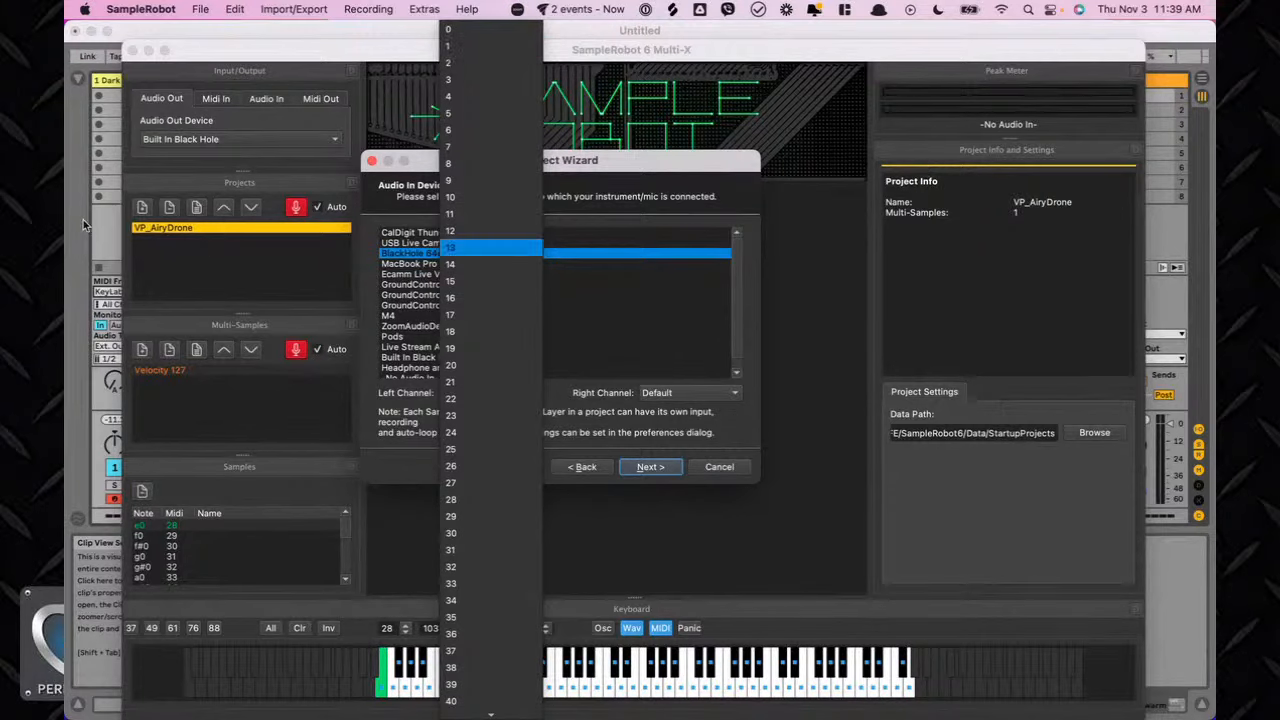
click(96, 216)
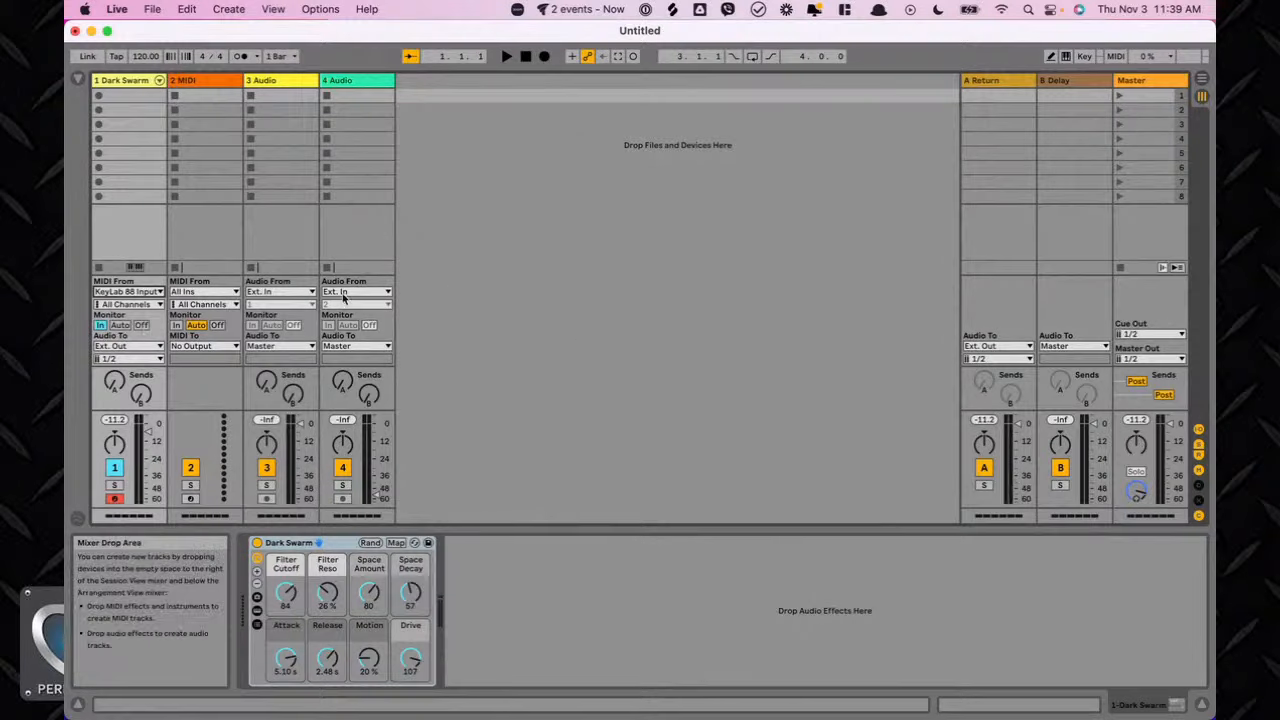
Review Live's audio output channel configuration in the preferences.
key(super+comma)
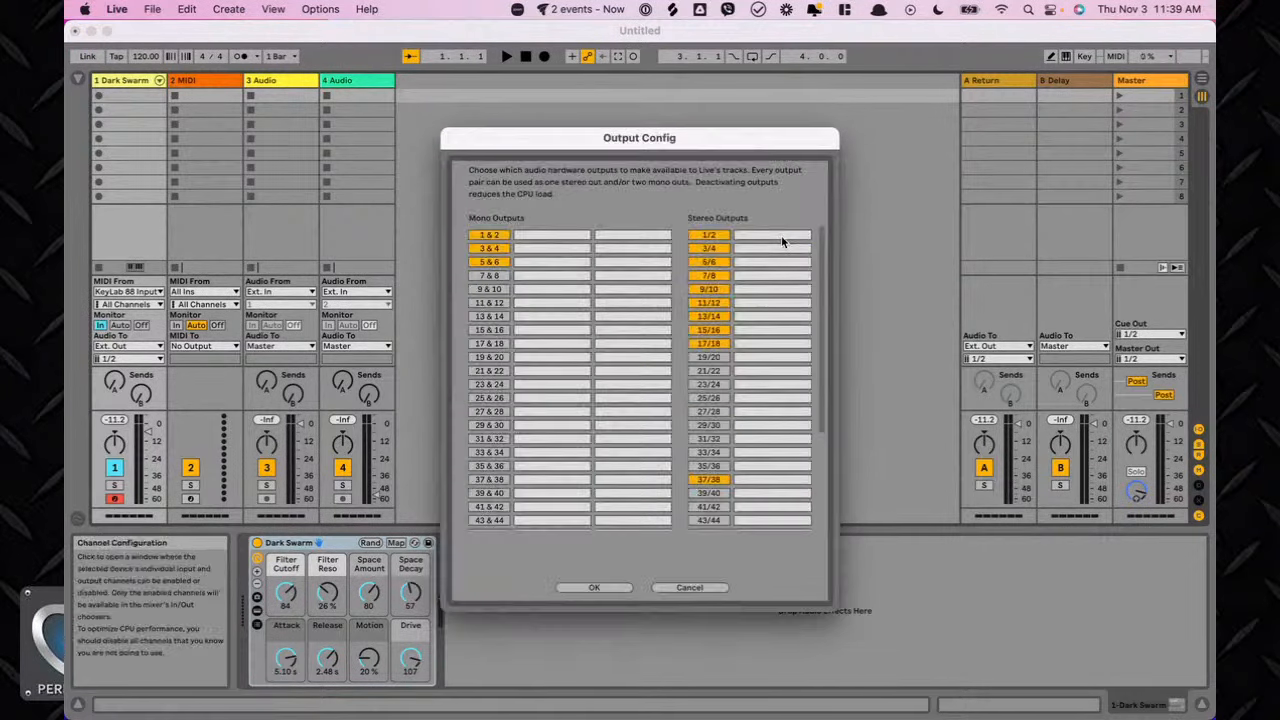
click(783, 238)
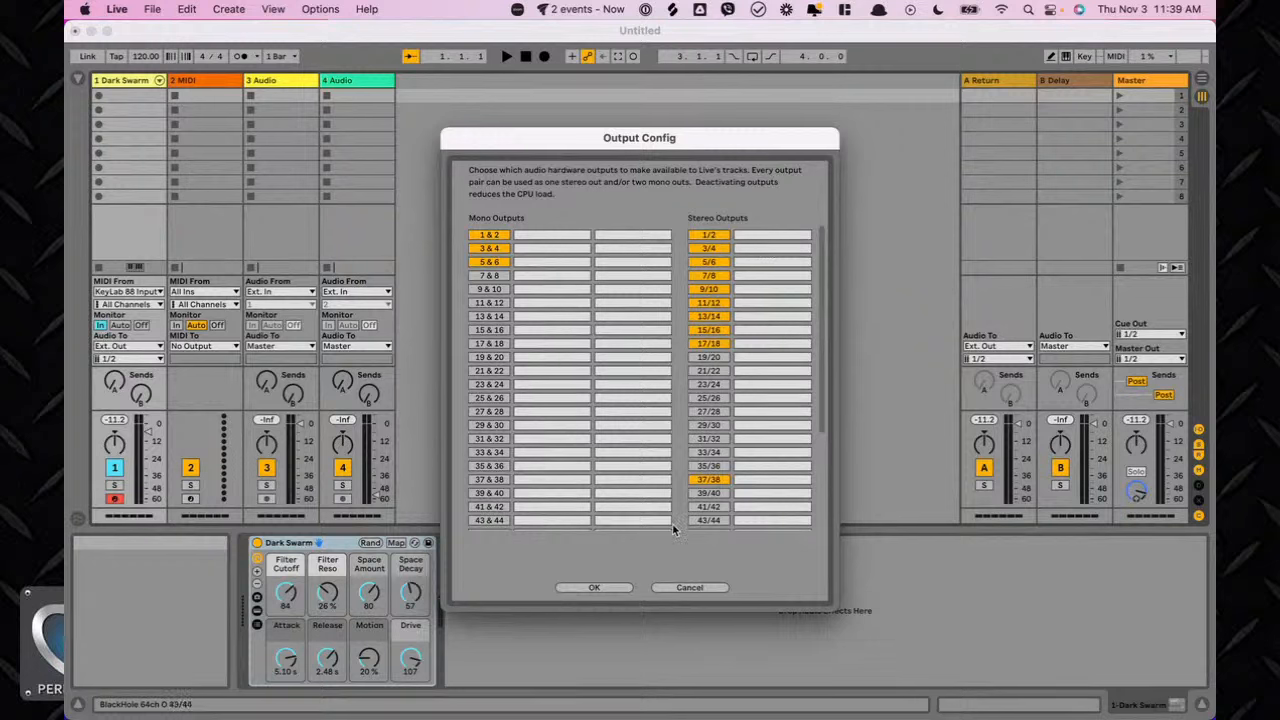
click(595, 588)
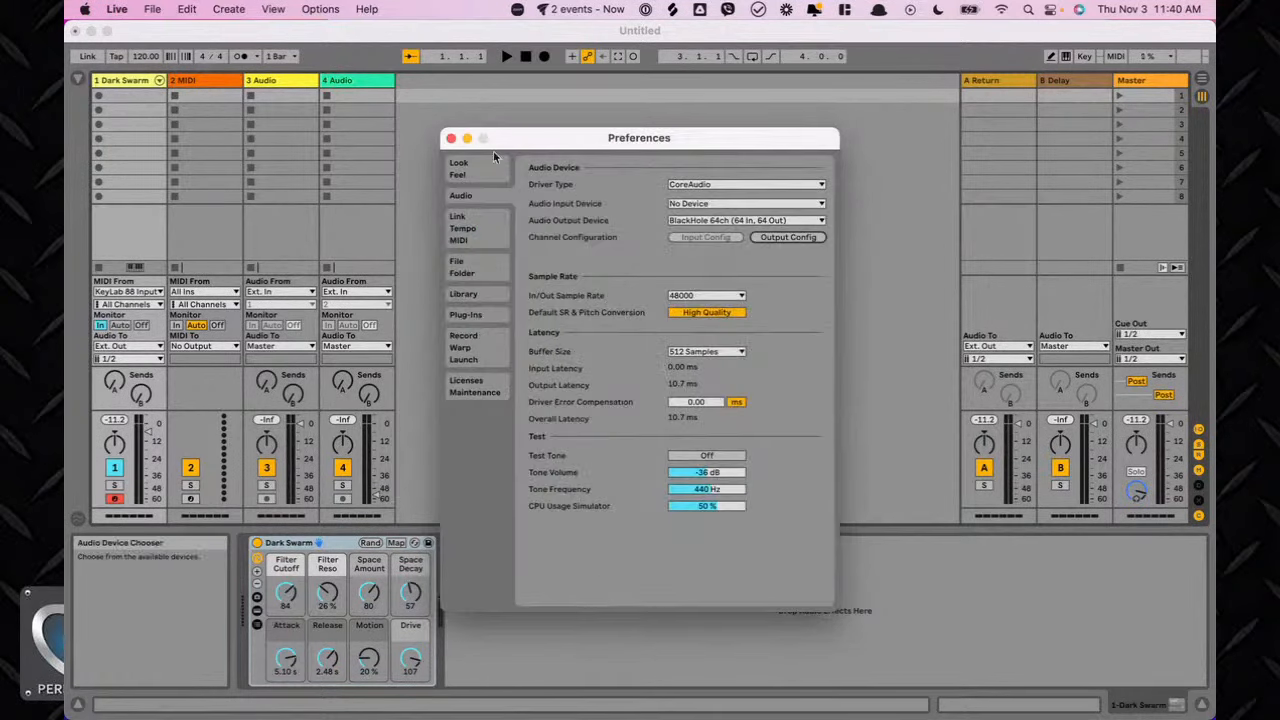
click(451, 138)
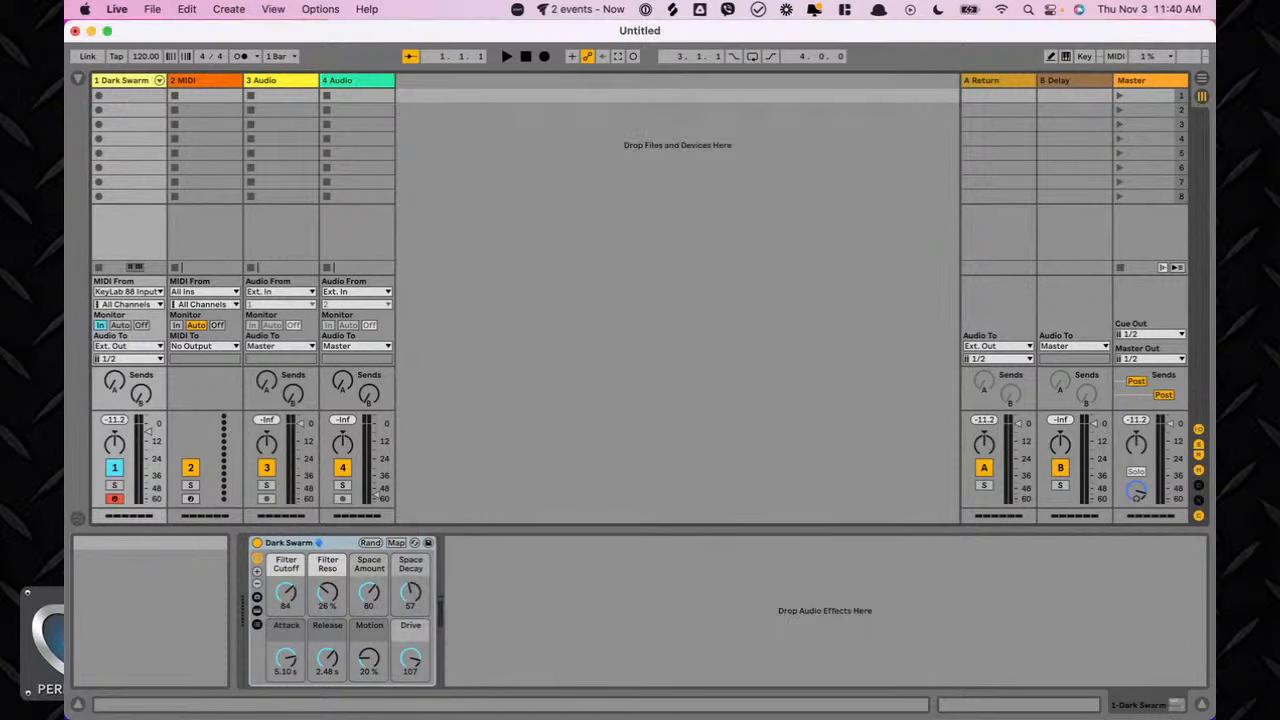
Route the Dark Swarm track's output to channels 17/18.
click(130, 358)
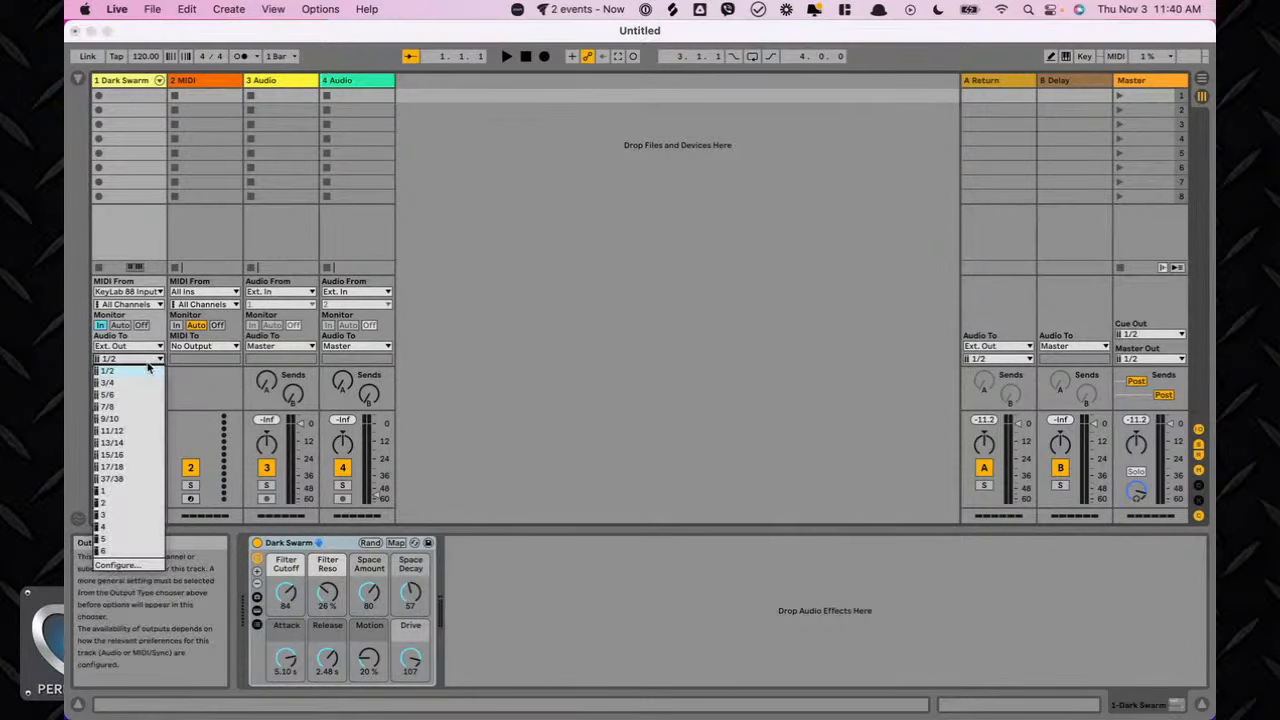
click(137, 467)
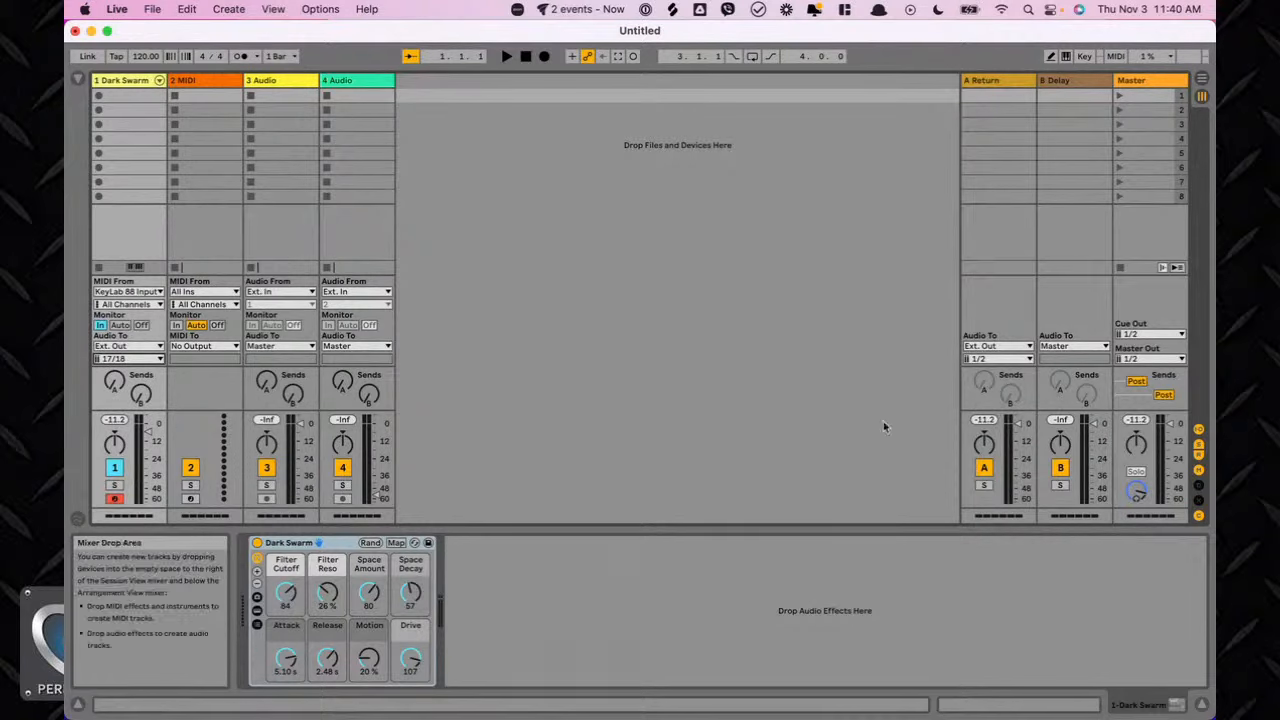
mouse_move(930, 717)
key(shift+Tab)
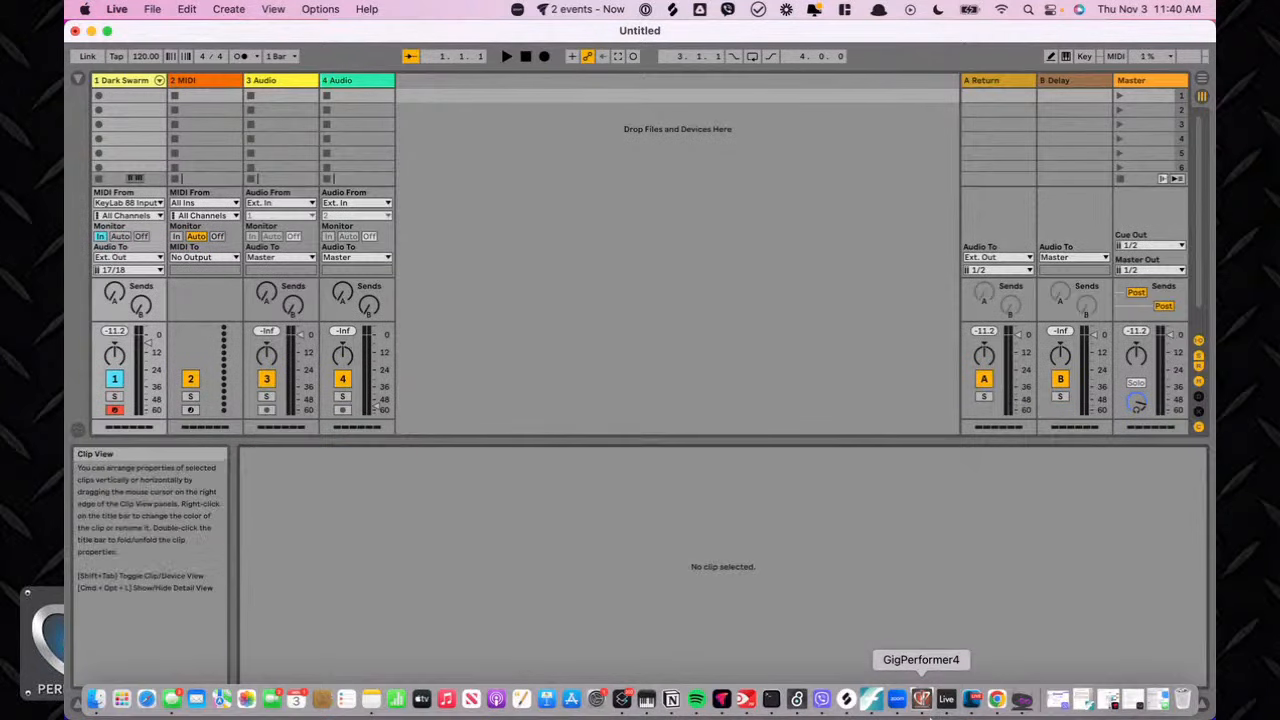
Set the wizard's left input channel to 16 and right input channel to 17, then continue.
click(1032, 707)
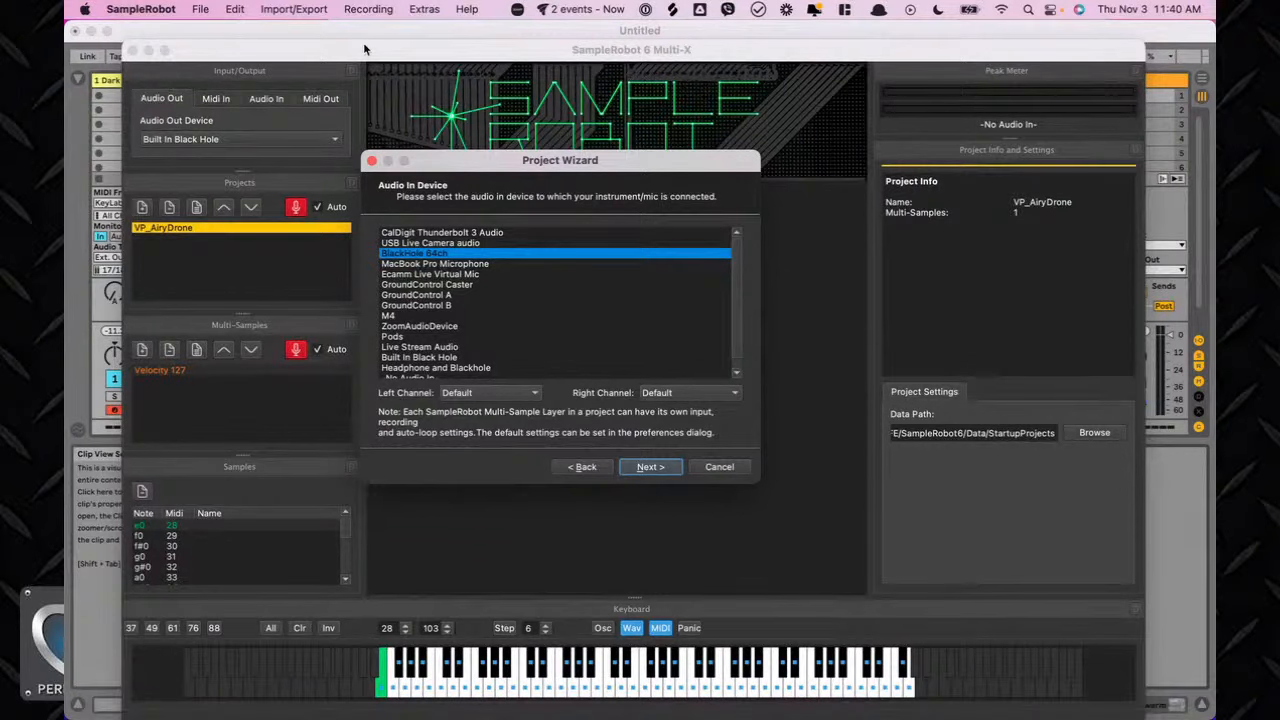
drag(366, 51, 447, 50)
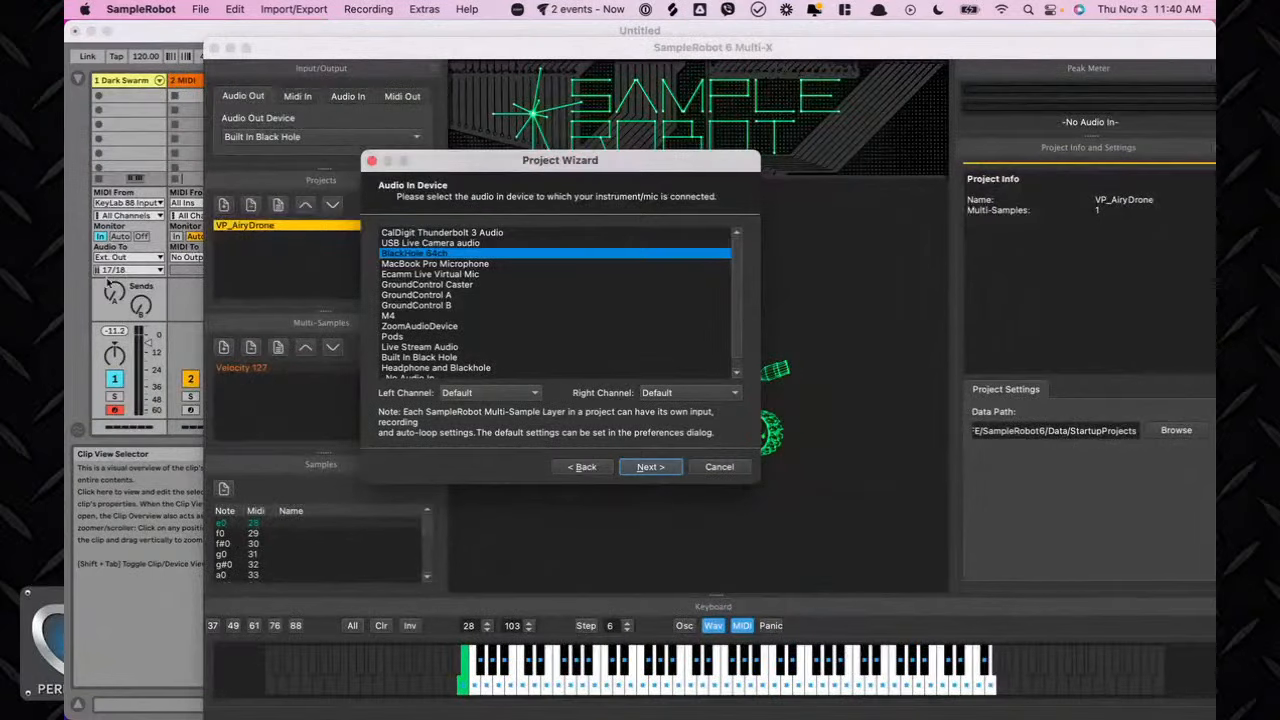
click(504, 393)
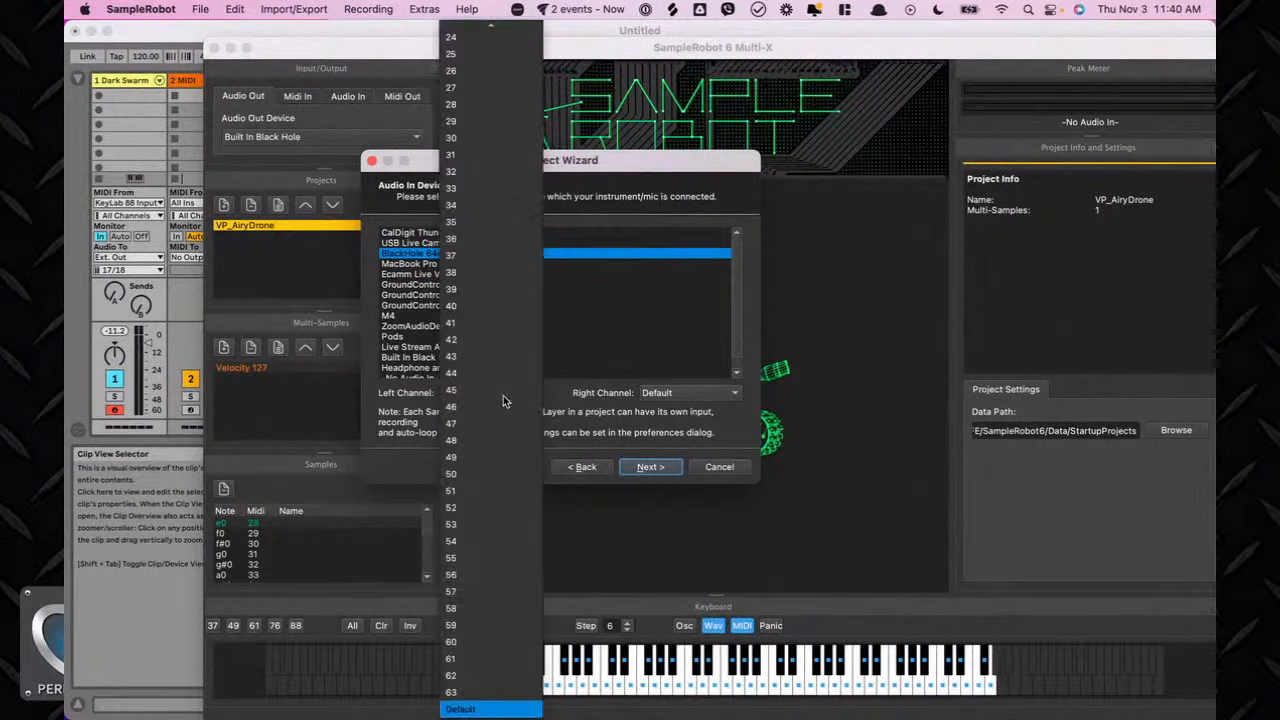
scroll(497, 300, up, 4)
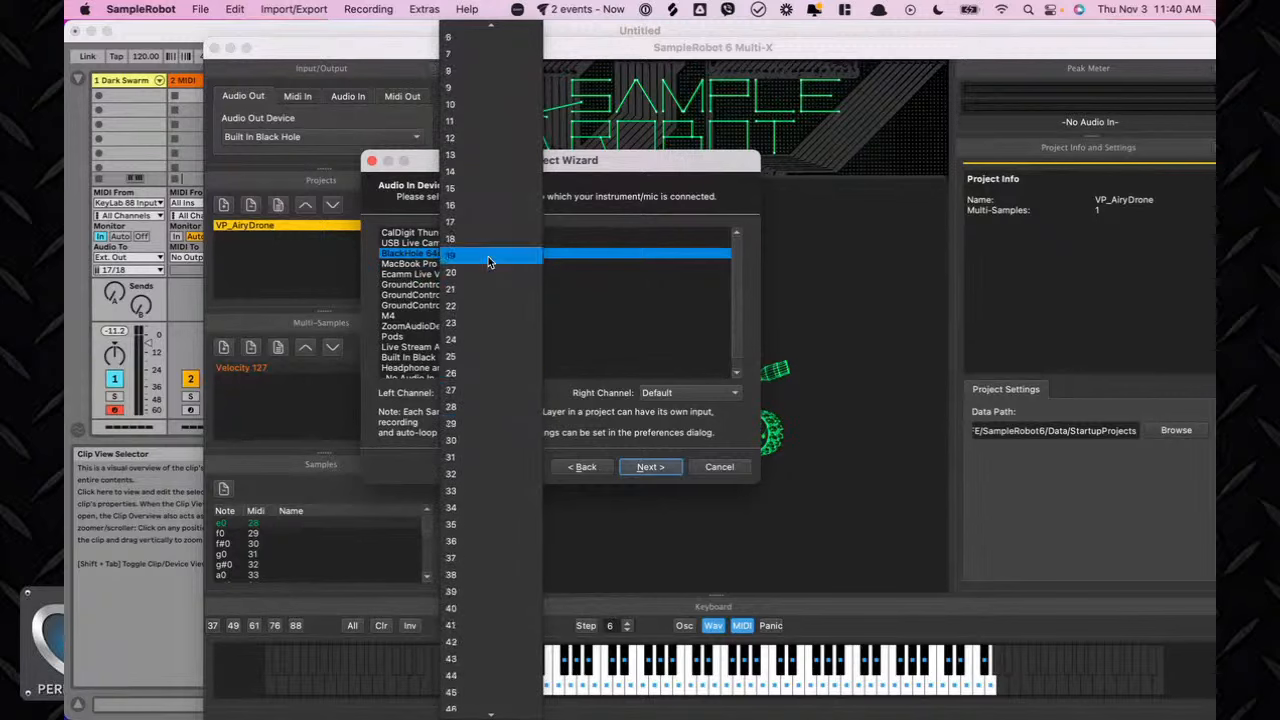
click(472, 205)
click(668, 394)
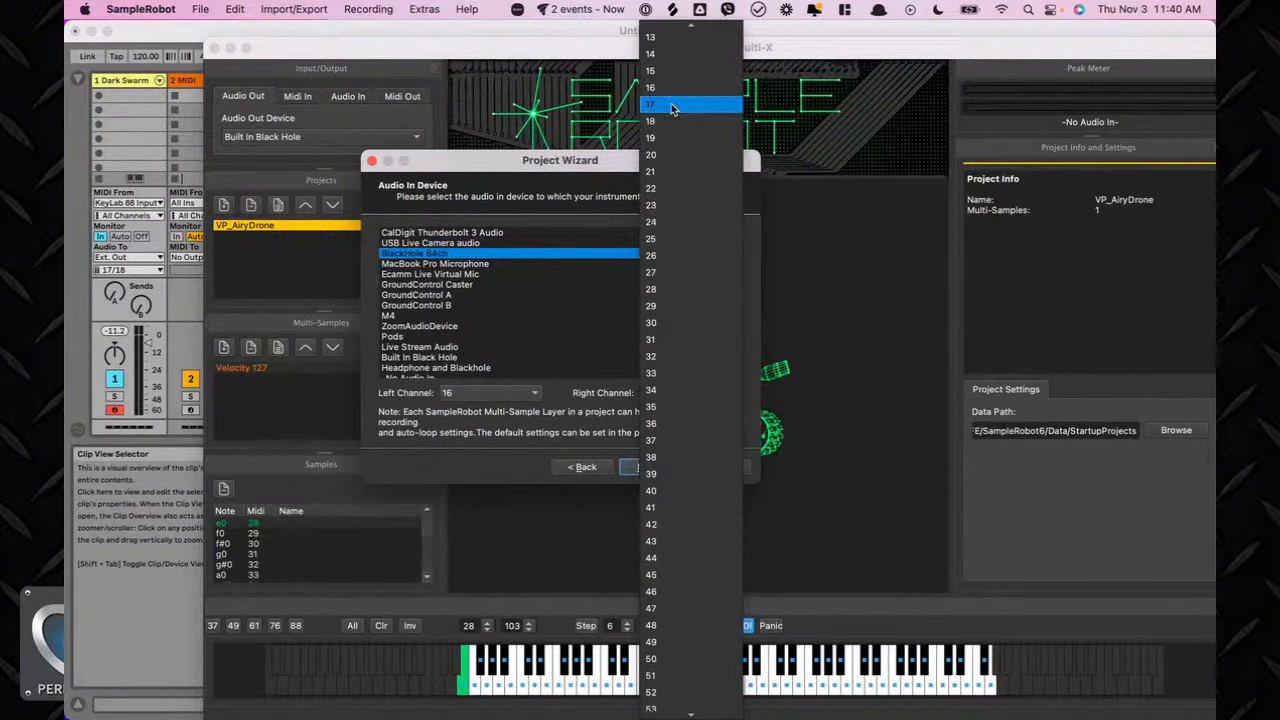
click(680, 104)
click(640, 468)
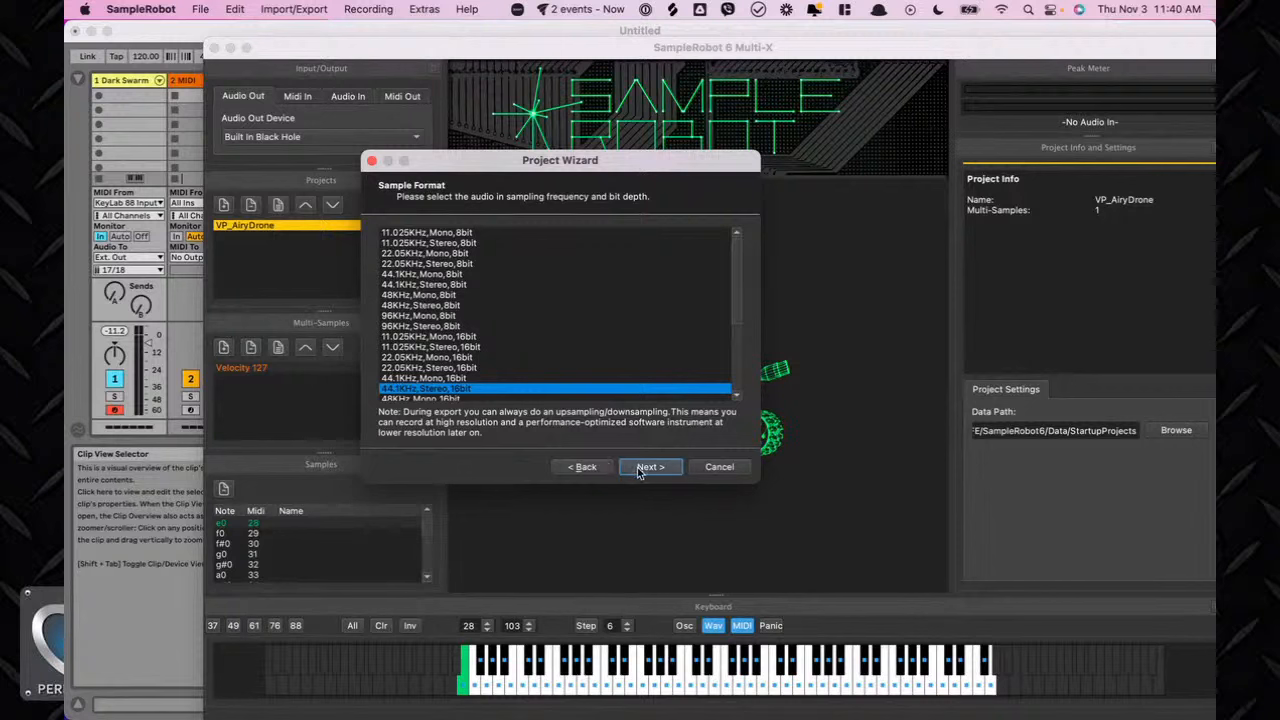
Accept the 44.1KHz Stereo 16bit format, IAC Driver Bus 1 as MIDI out, and MIDI channel 1, program 1.
click(644, 472)
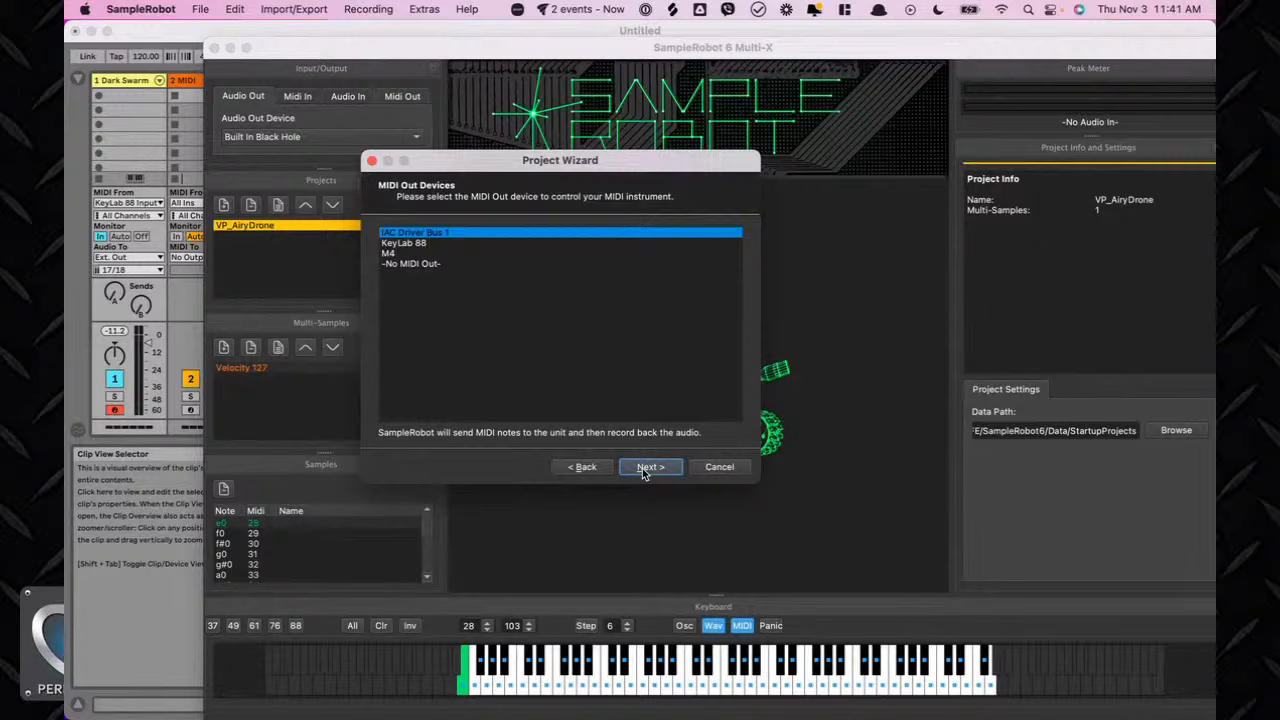
click(648, 467)
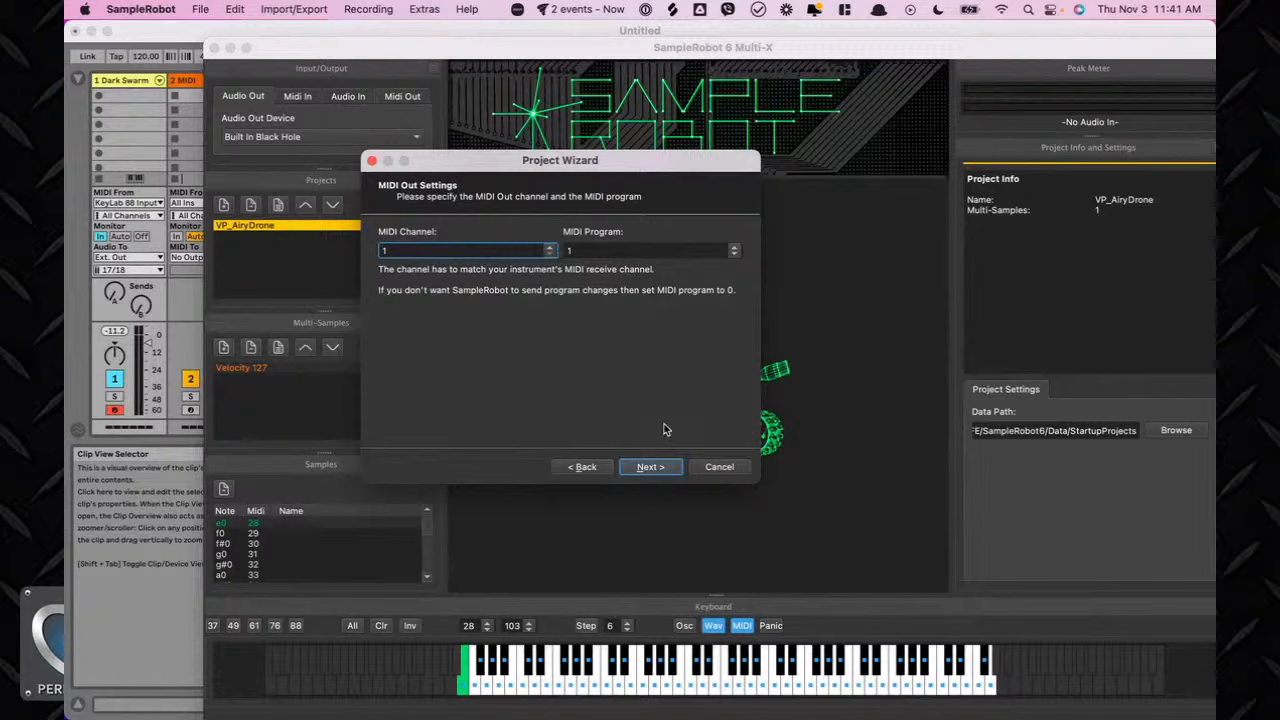
click(651, 466)
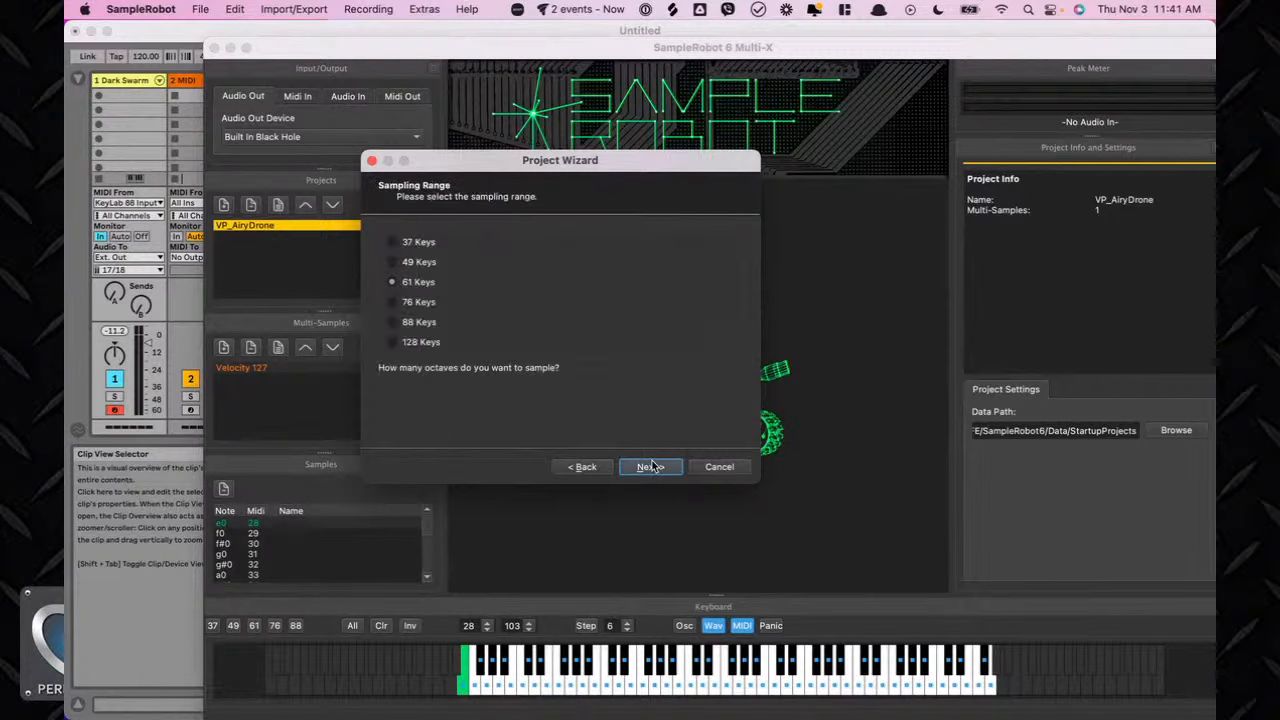
Select a 37-key sampling range and adjust the velocity layer count, advancing past both pages.
click(412, 245)
click(657, 471)
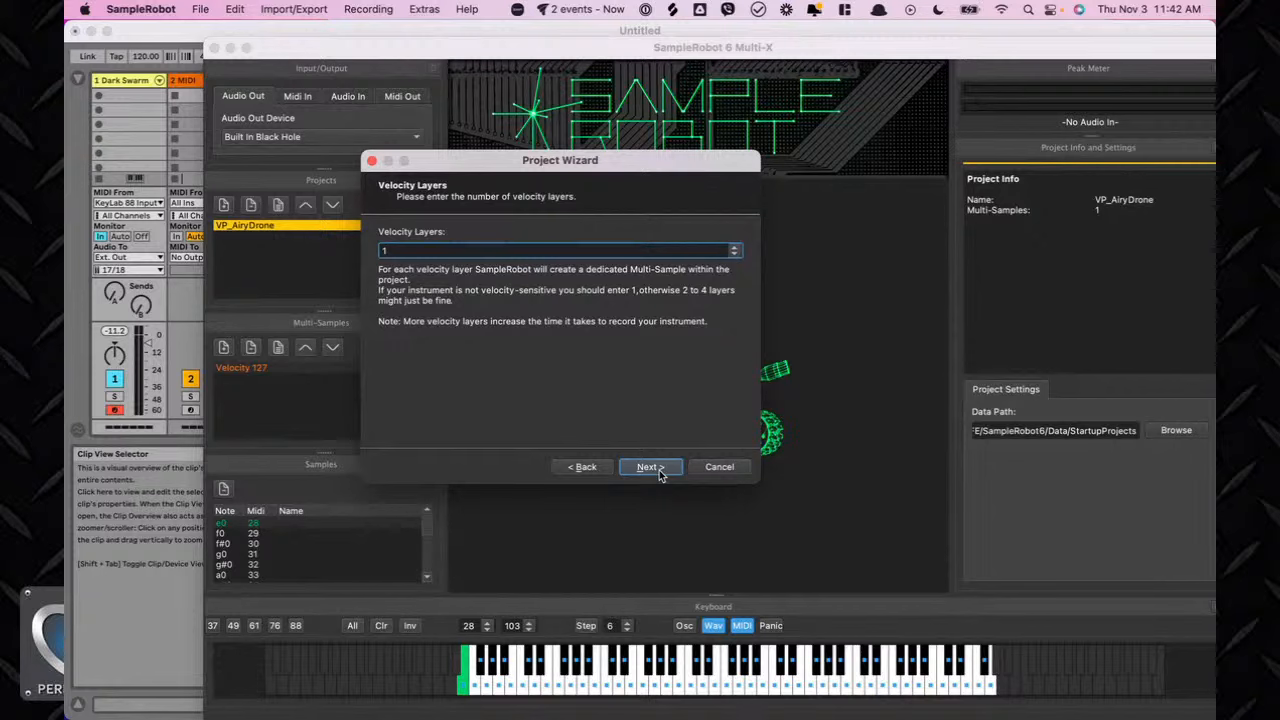
click(736, 251)
click(667, 474)
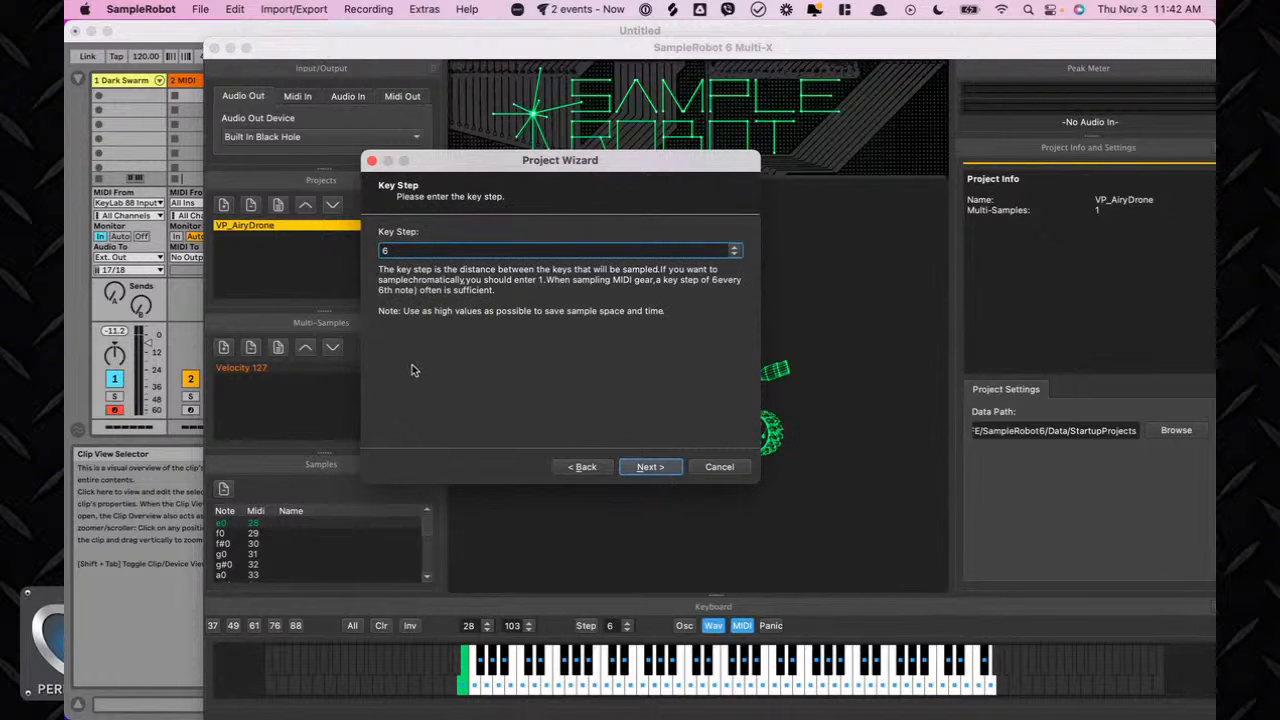
Set the key step to 15 and continue to the recording length page.
double_click(395, 249)
text(15)
click(651, 467)
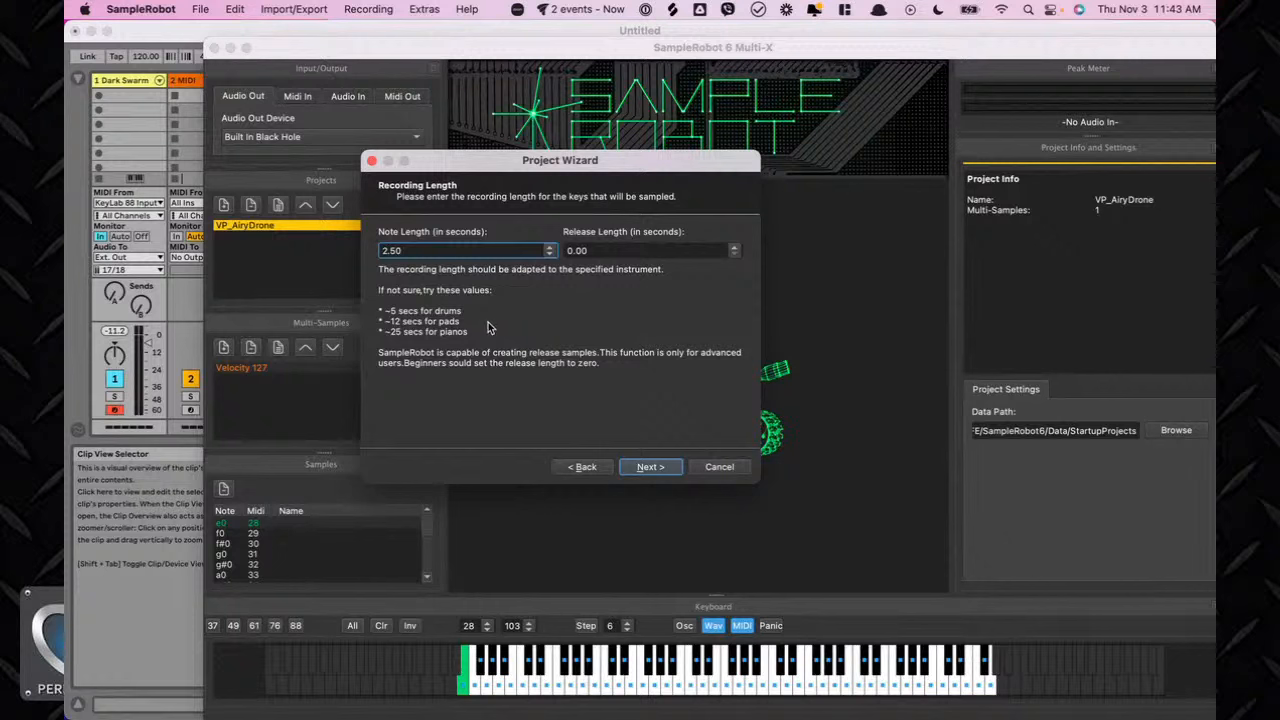
Set the note length to 25 seconds and the release length to 10 seconds, then continue.
double_click(437, 251)
text(25)
key(Tab)
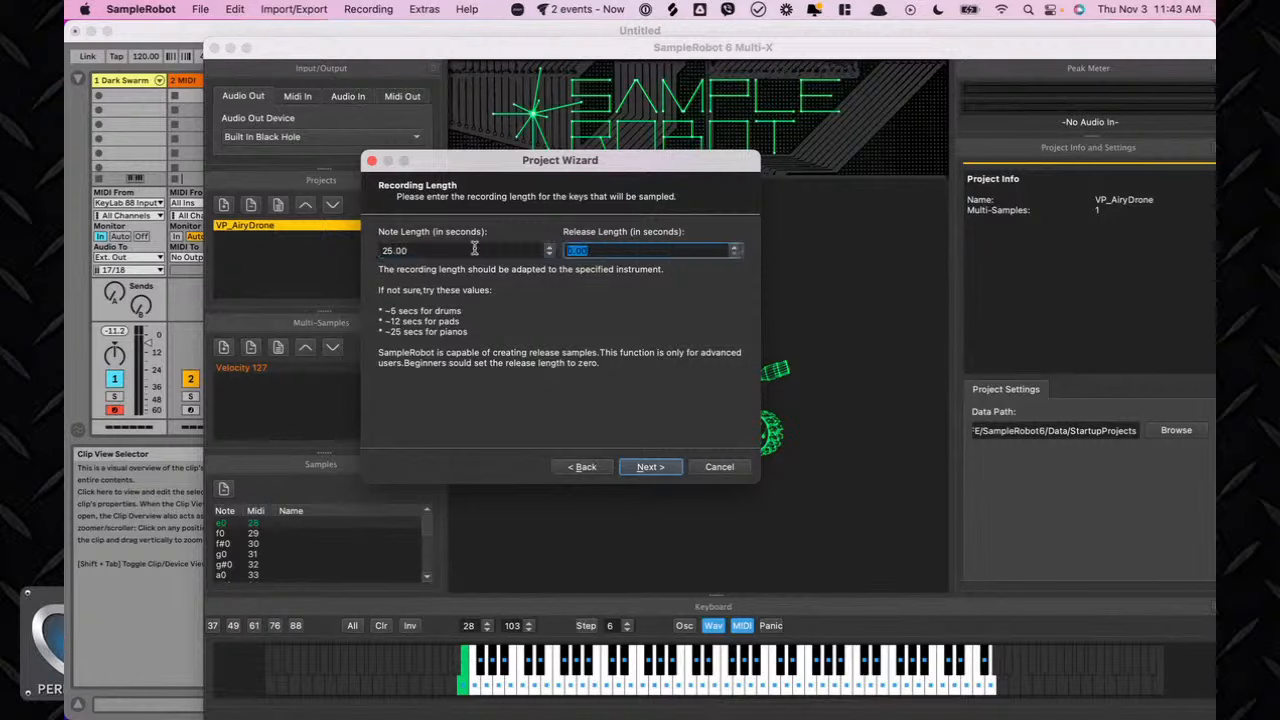
text(10)
click(645, 472)
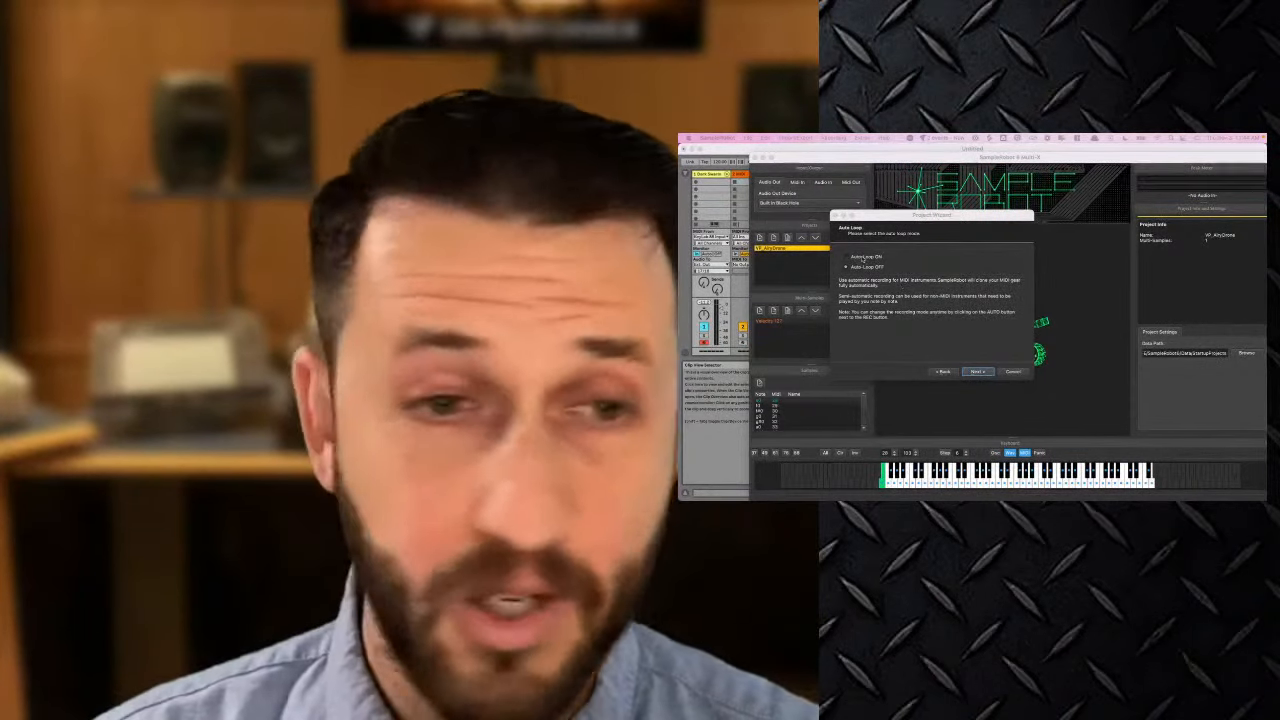
Turn Auto-Loop on and choose the Complex loop template for decaying, swelling and drone sounds.
click(864, 258)
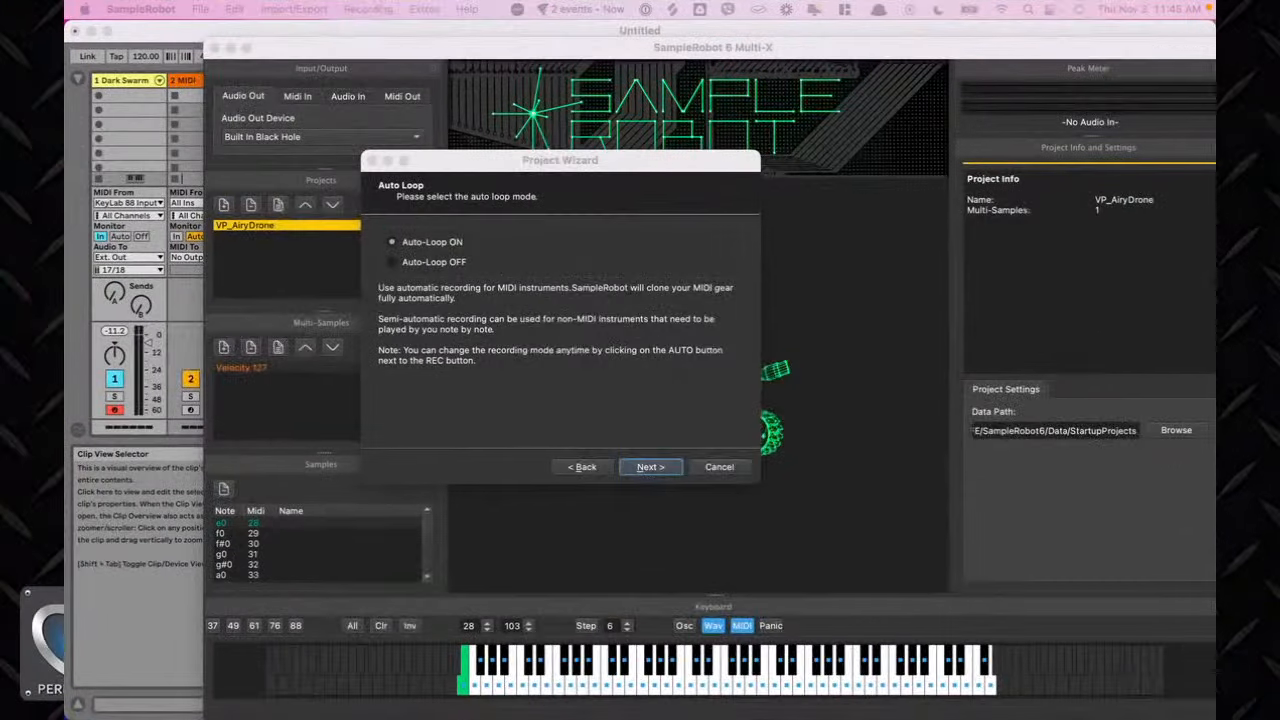
click(652, 470)
click(650, 467)
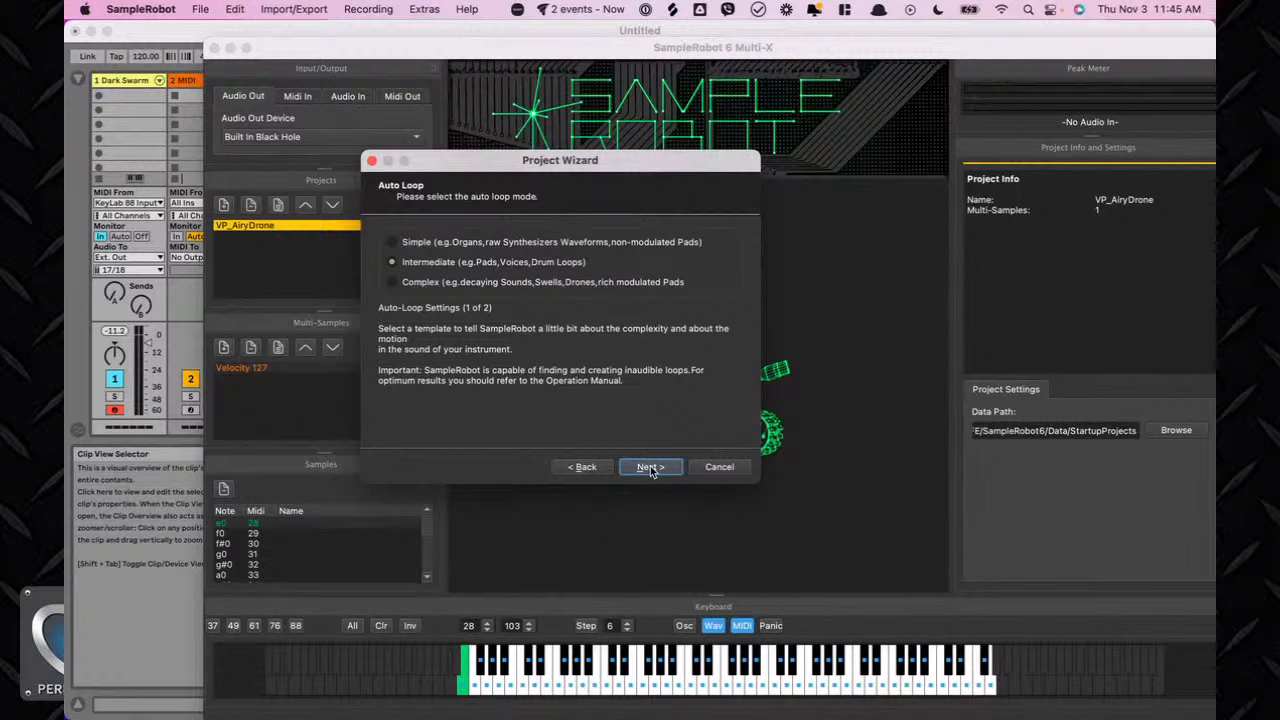
click(464, 284)
click(652, 469)
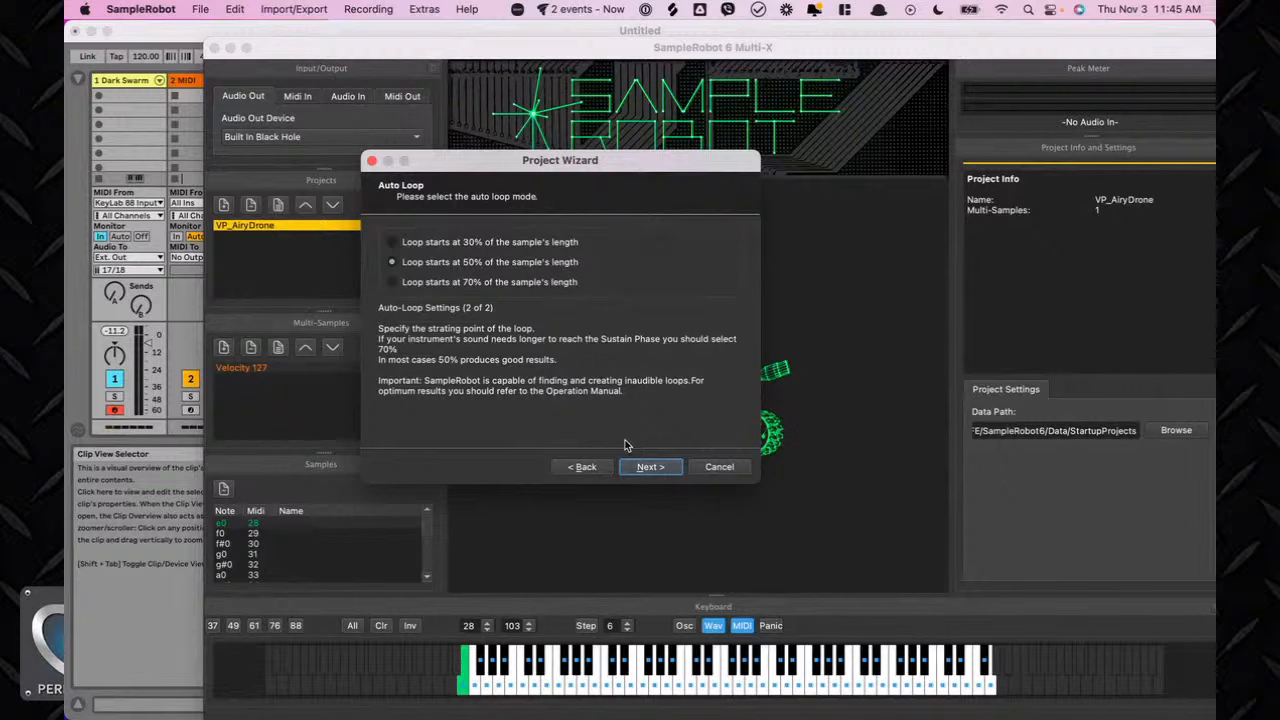
Keep the 50% loop start, finish the wizard, and start the automatic recording of all multi-samples.
click(659, 466)
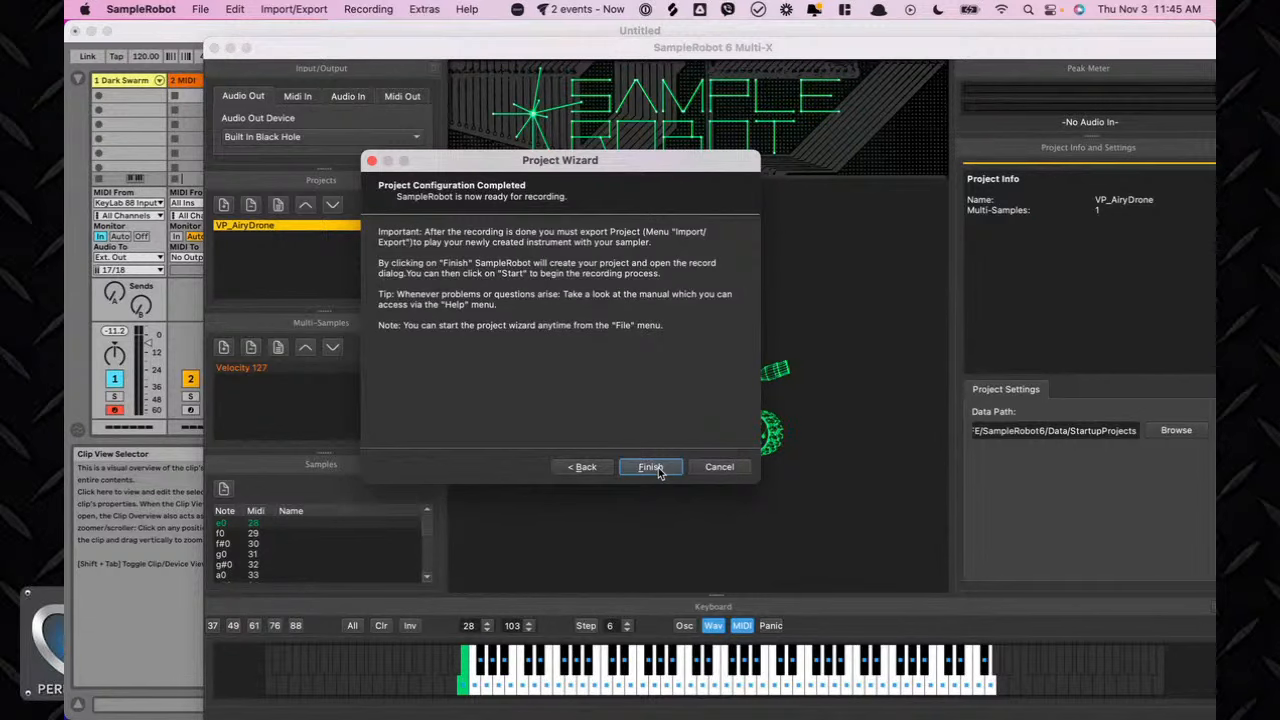
click(651, 467)
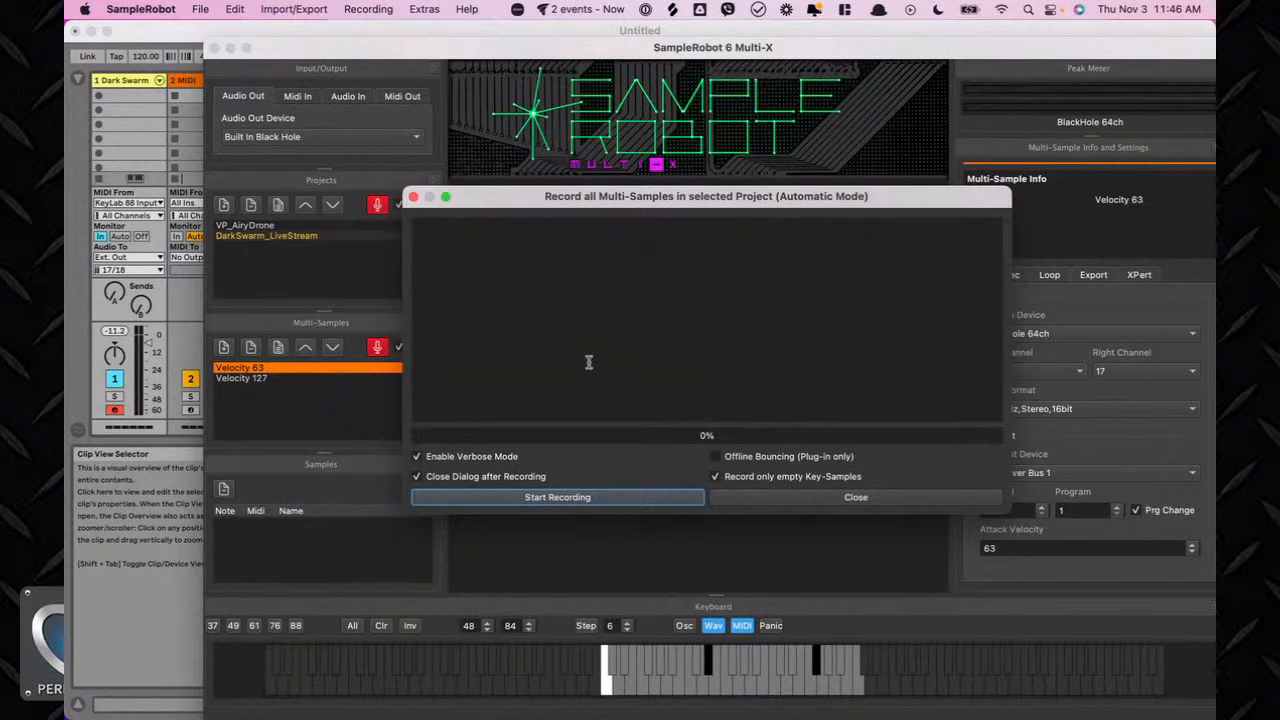
click(578, 500)
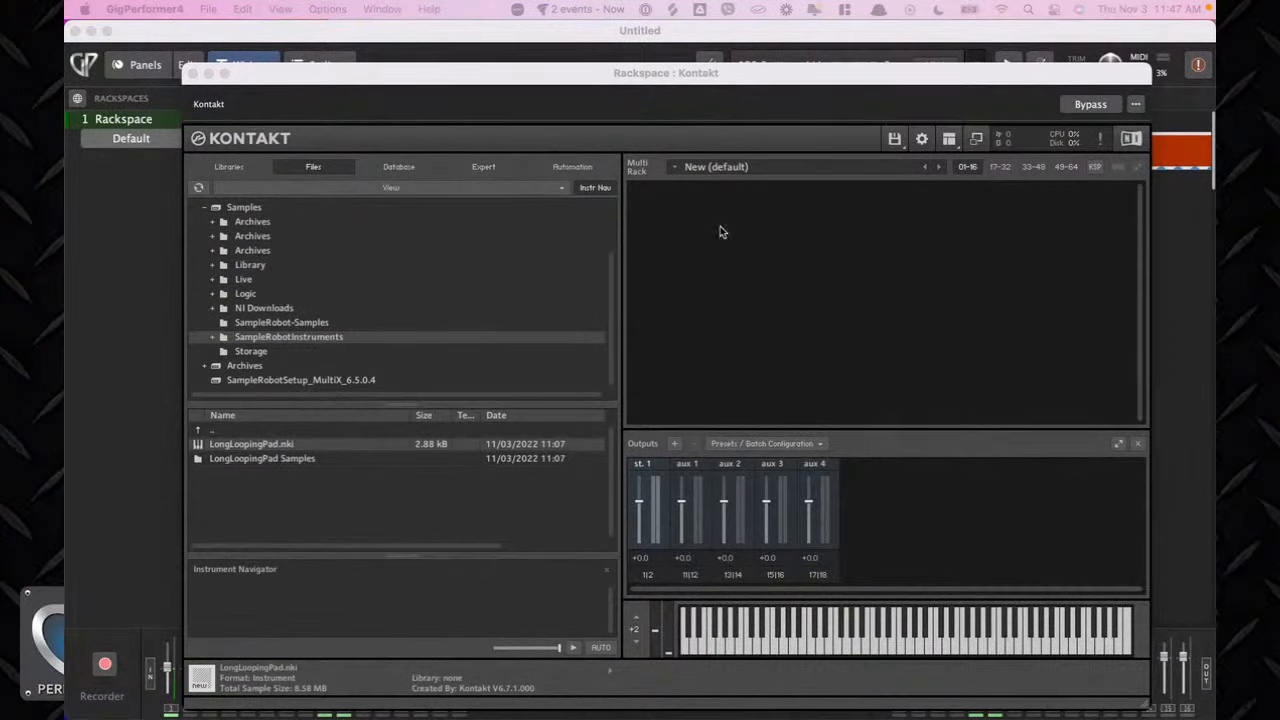
Switch to Kontakt in Gig Performer, create a new instrument, and open it for editing.
click(897, 142)
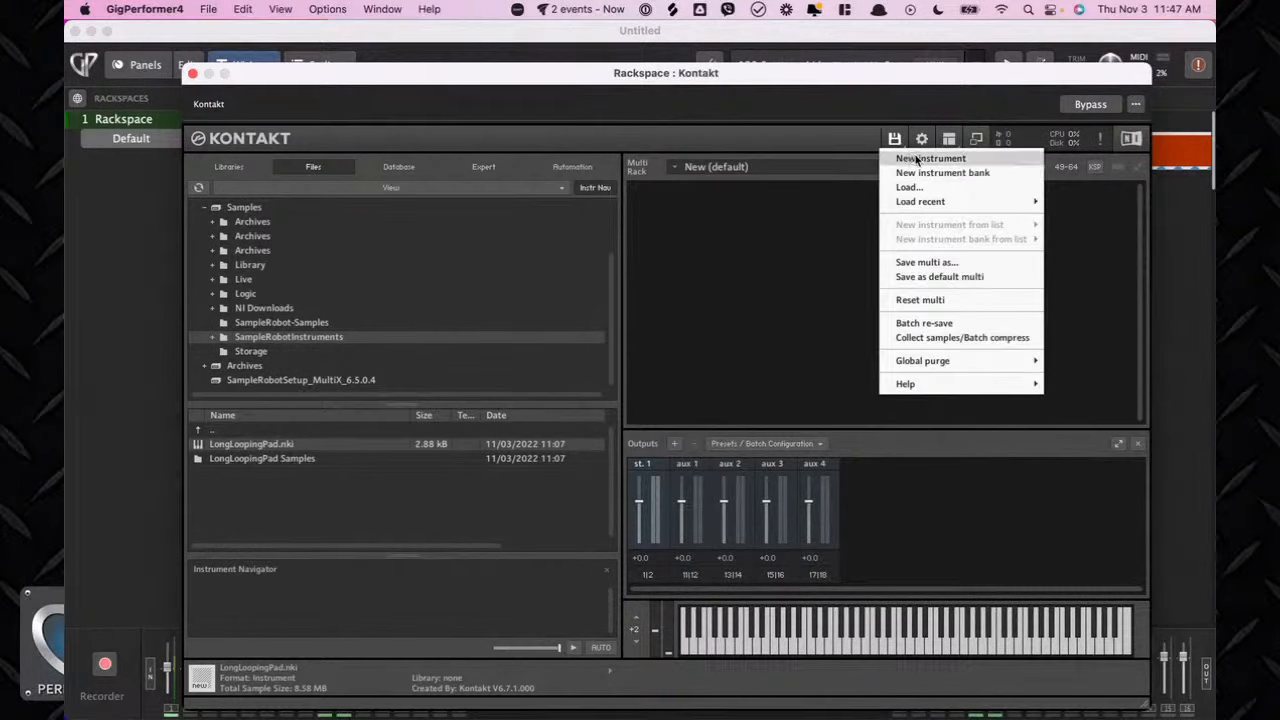
click(917, 160)
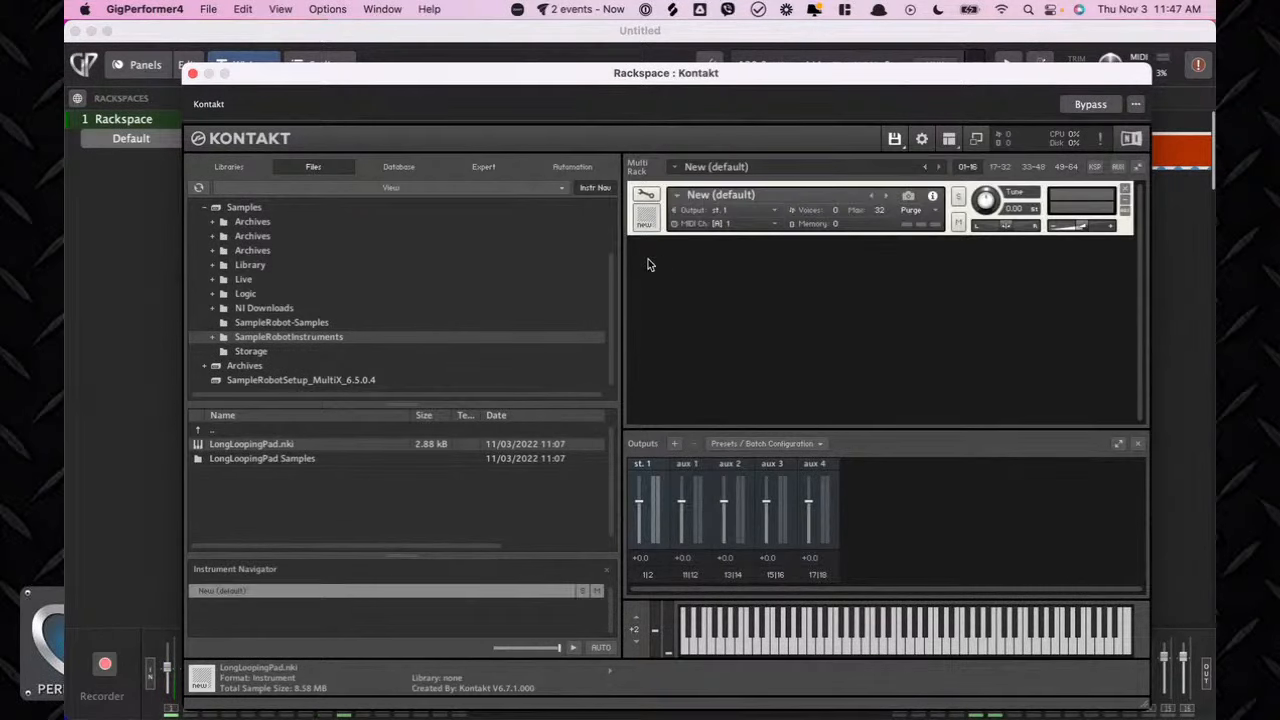
click(646, 194)
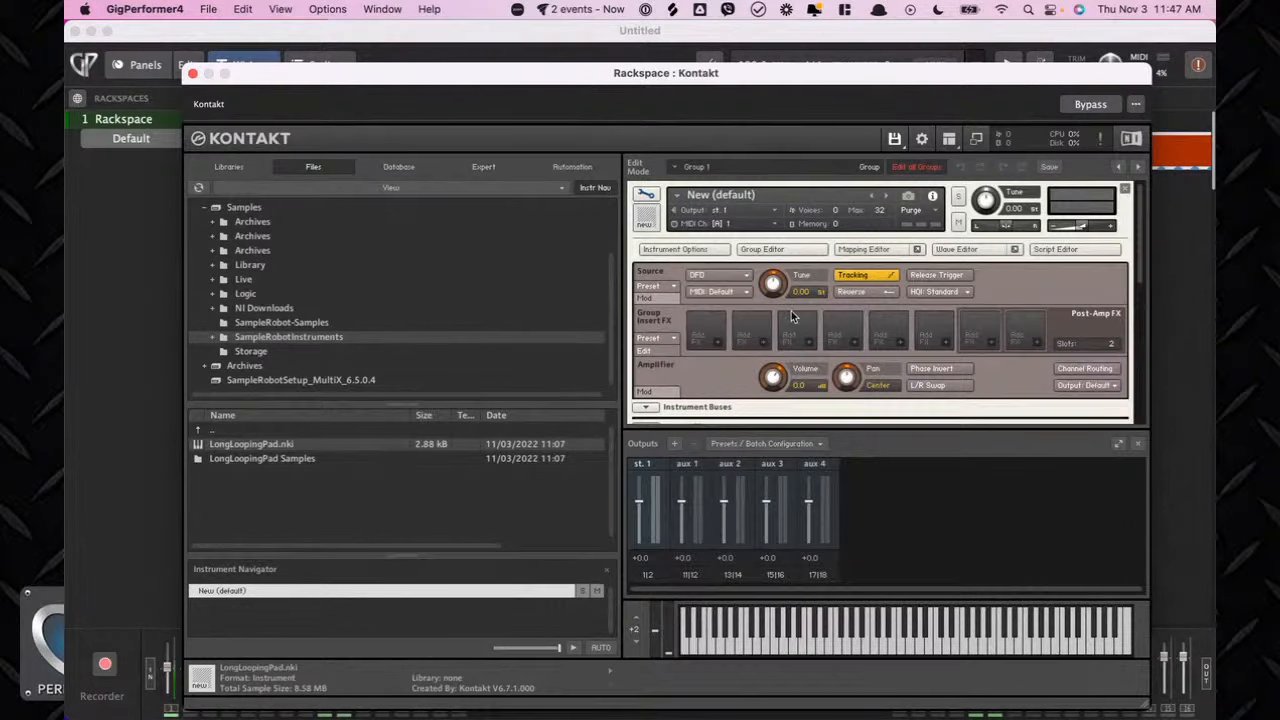
Open the Mapping Editor of the new Kontakt instrument.
scroll(786, 321, down, 3)
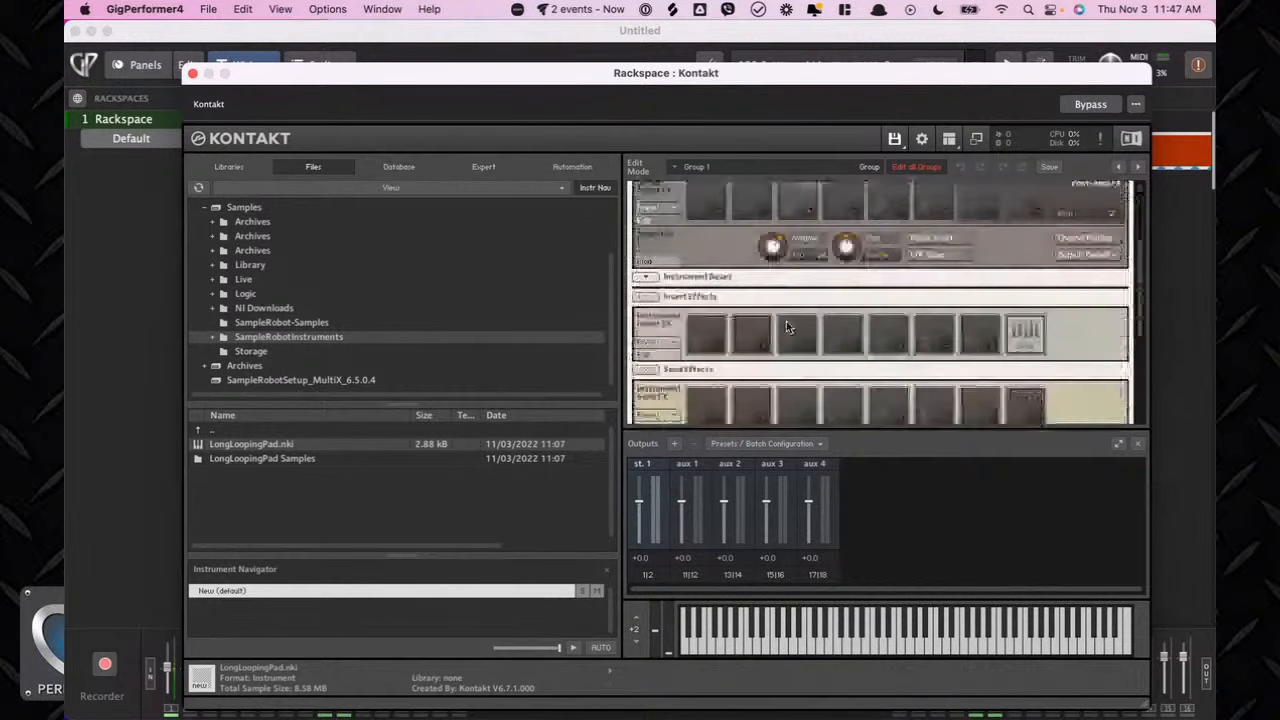
scroll(786, 321, up, 2)
scroll(810, 254, up, 1)
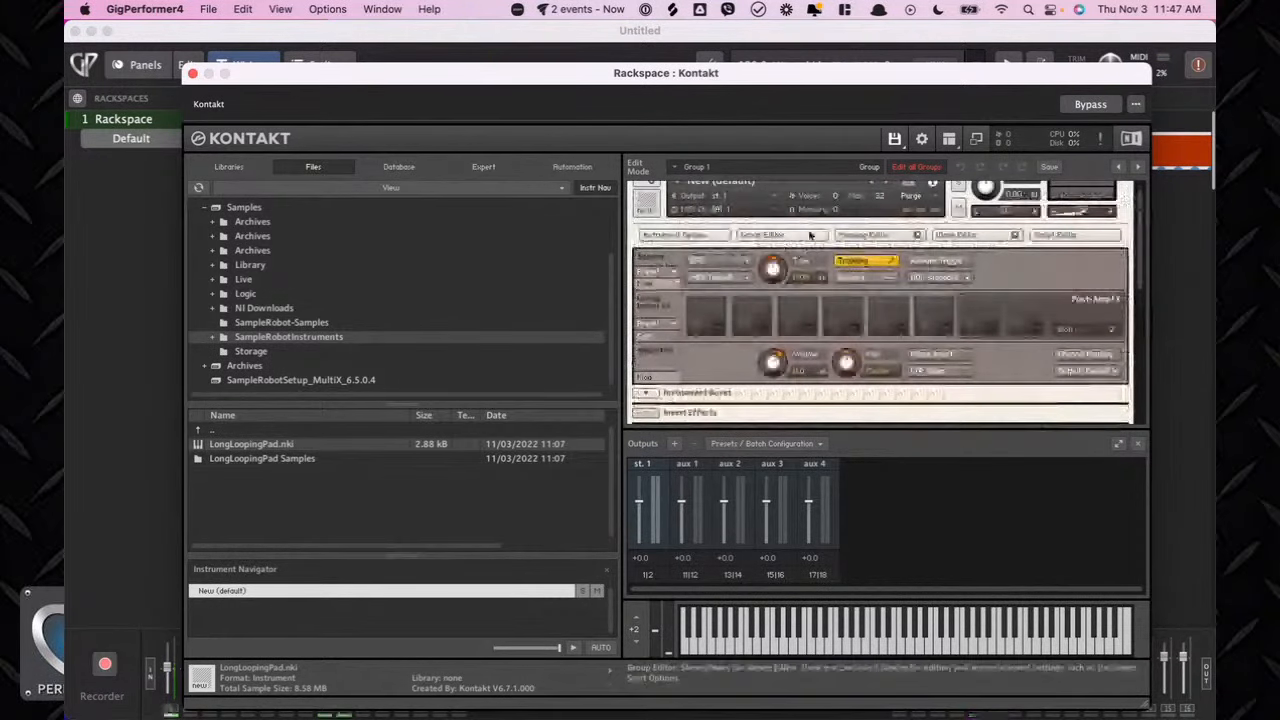
click(862, 234)
scroll(799, 386, down, 3)
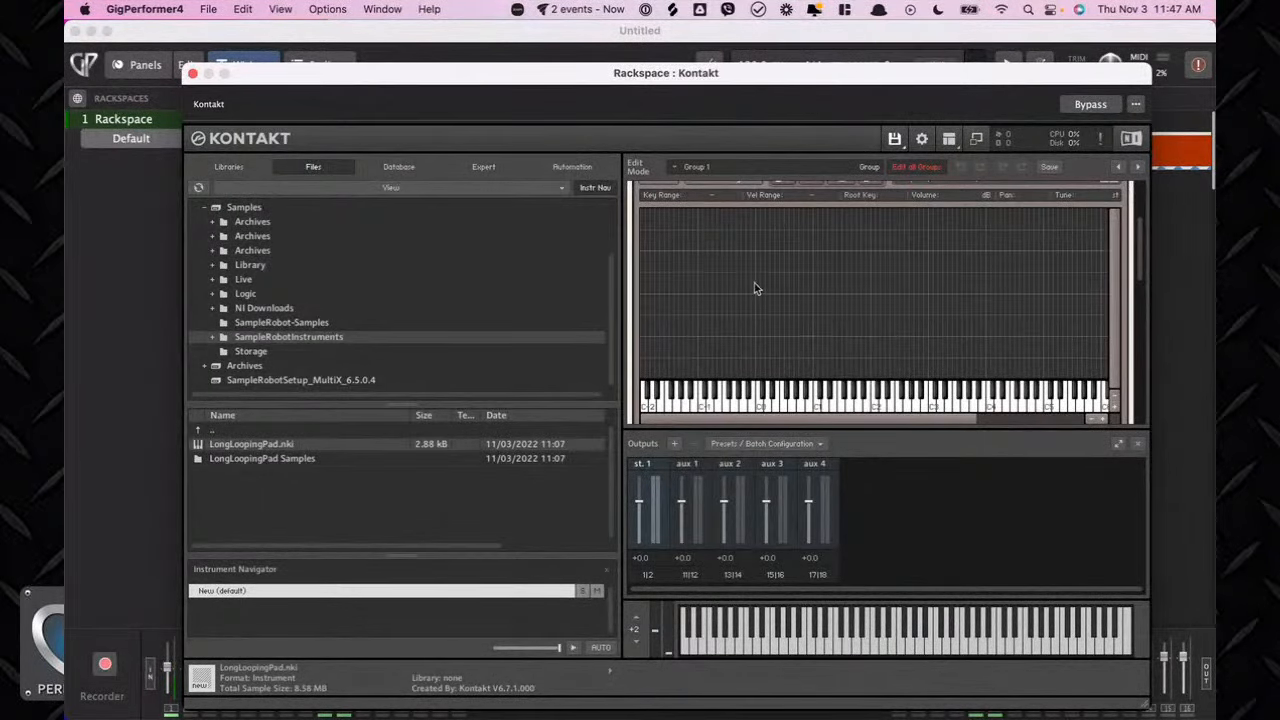
Check the SampleRobot recording progress and return to Kontakt.
key(ctrl+Up)
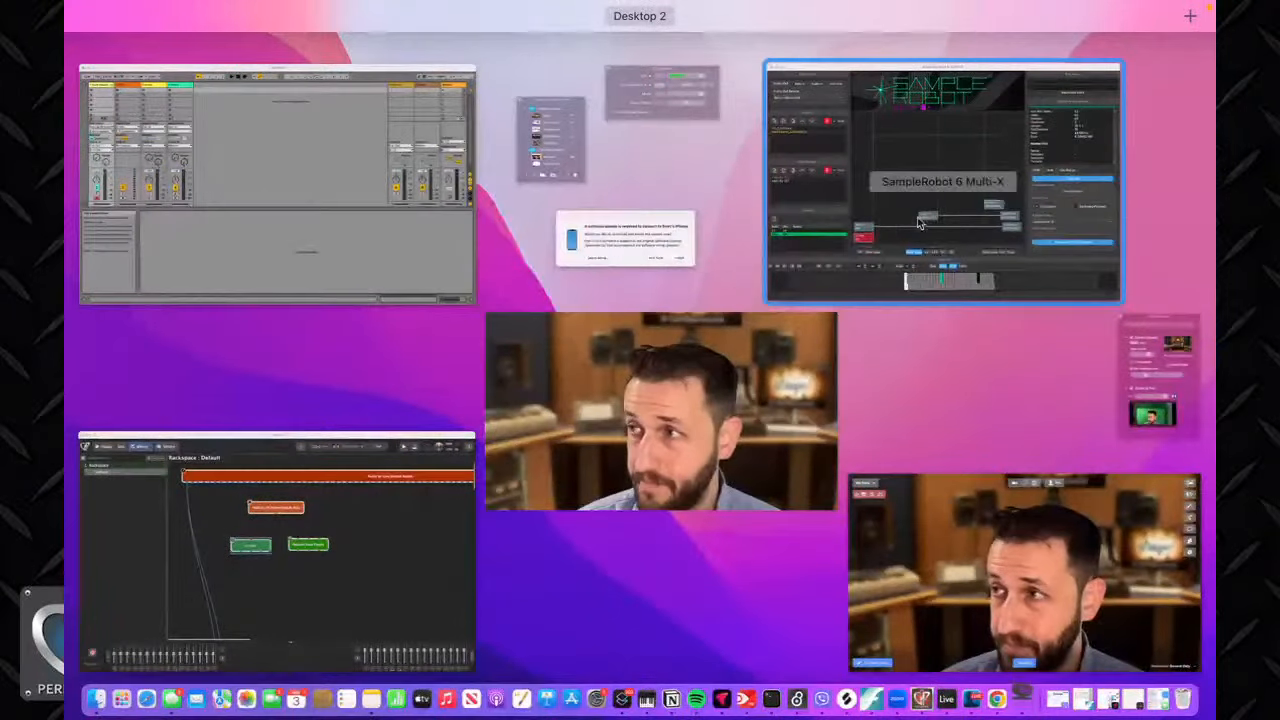
click(822, 282)
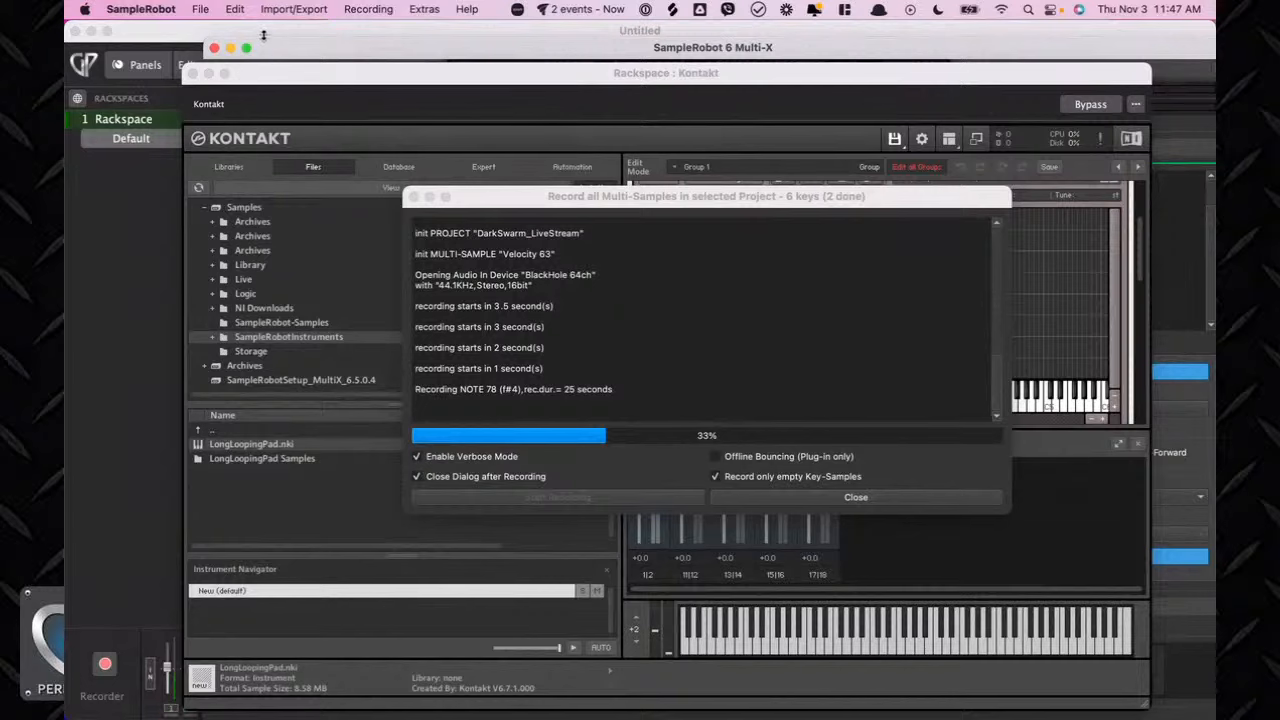
click(118, 263)
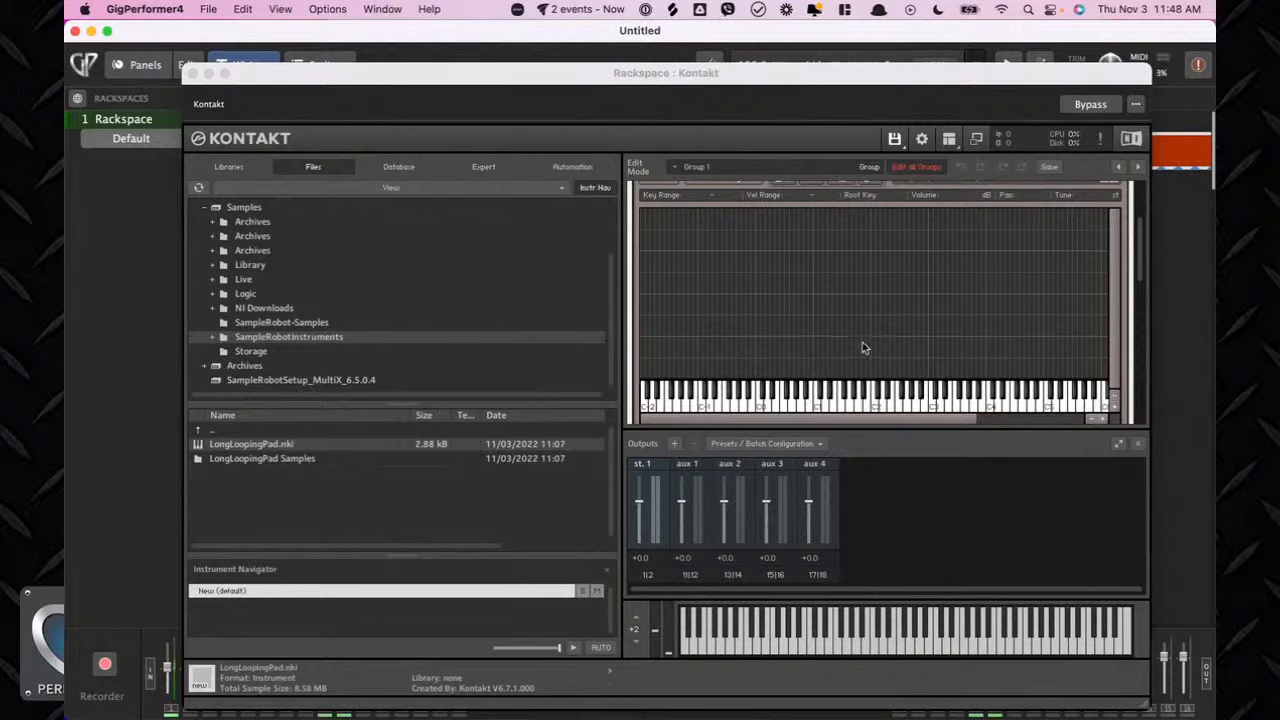
Reposition the Kontakt window and browse the recorded files in the SampleRobot-Samples folder.
scroll(862, 342, up, 2)
scroll(860, 346, down, 2)
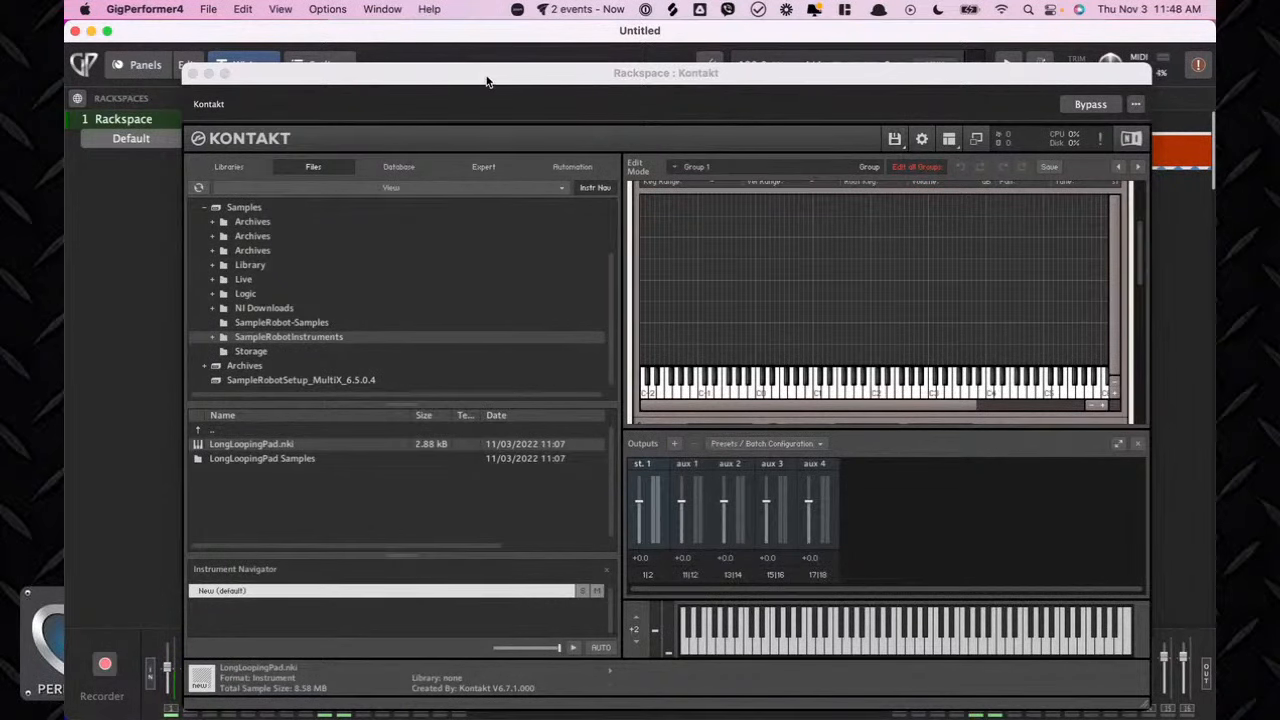
drag(486, 80, 428, 44)
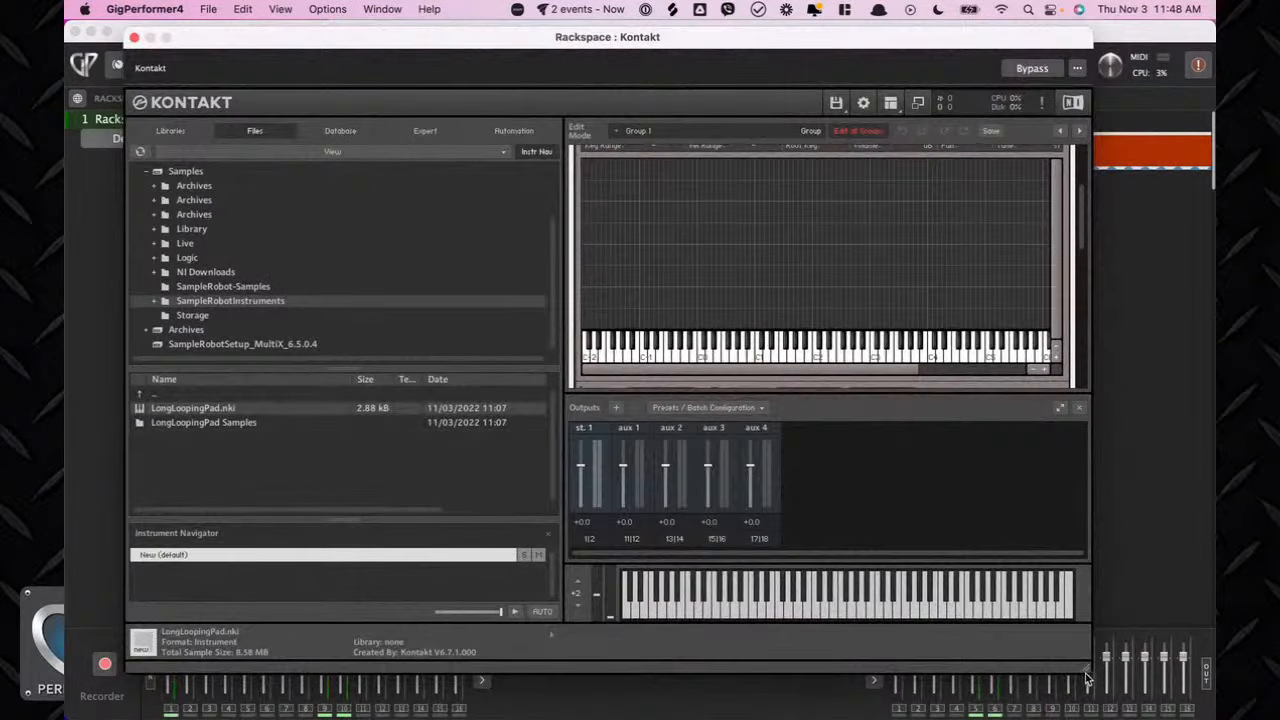
drag(1088, 678, 1088, 687)
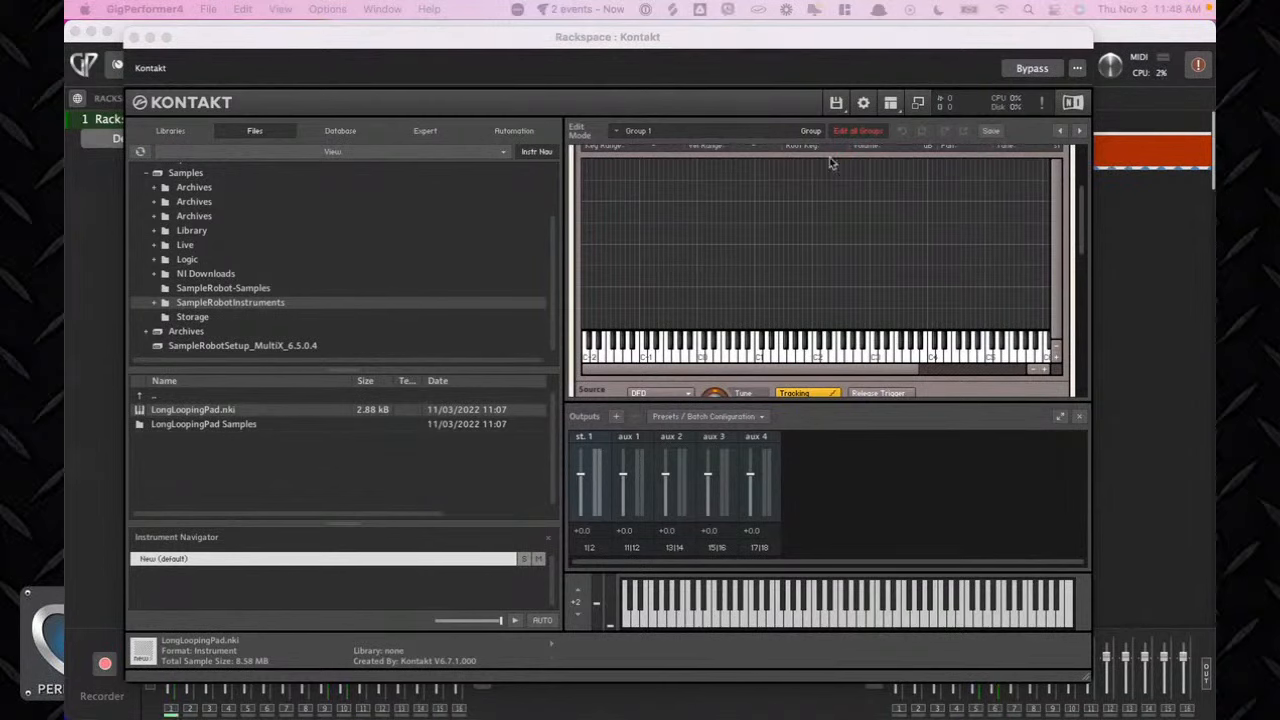
click(279, 287)
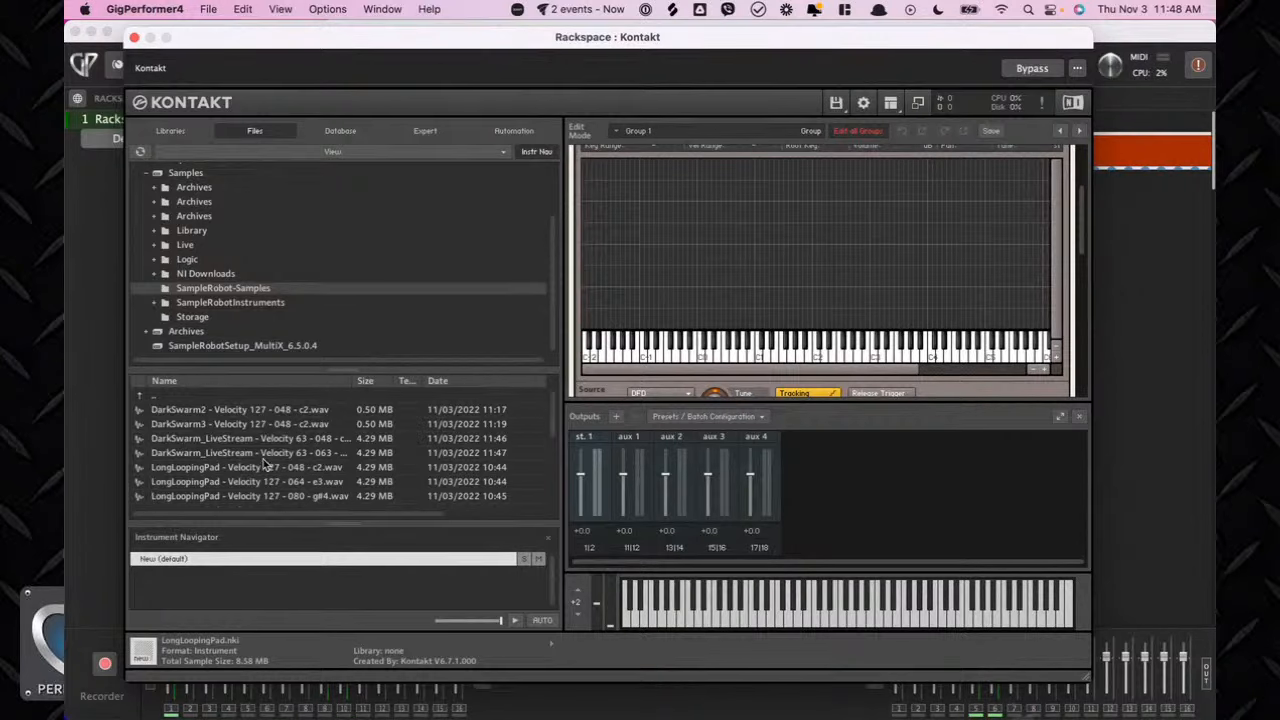
scroll(261, 405, down, 5)
scroll(265, 463, up, 5)
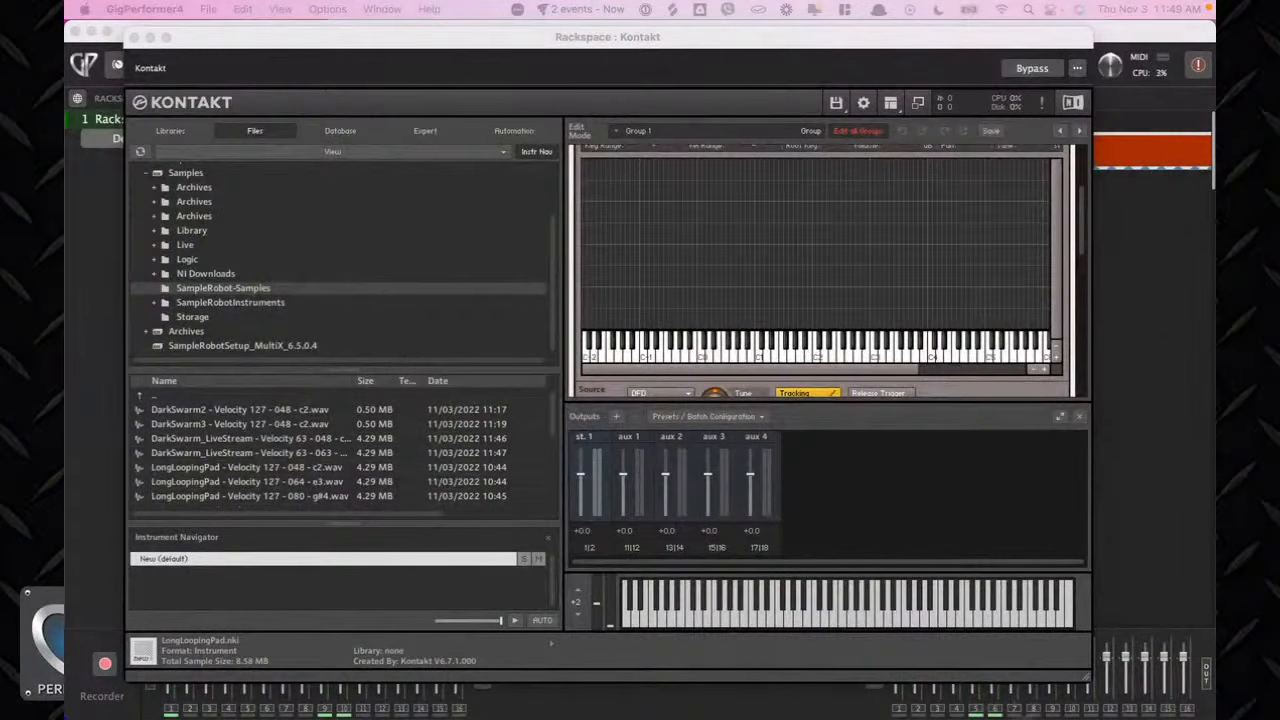
scroll(303, 488, down, 5)
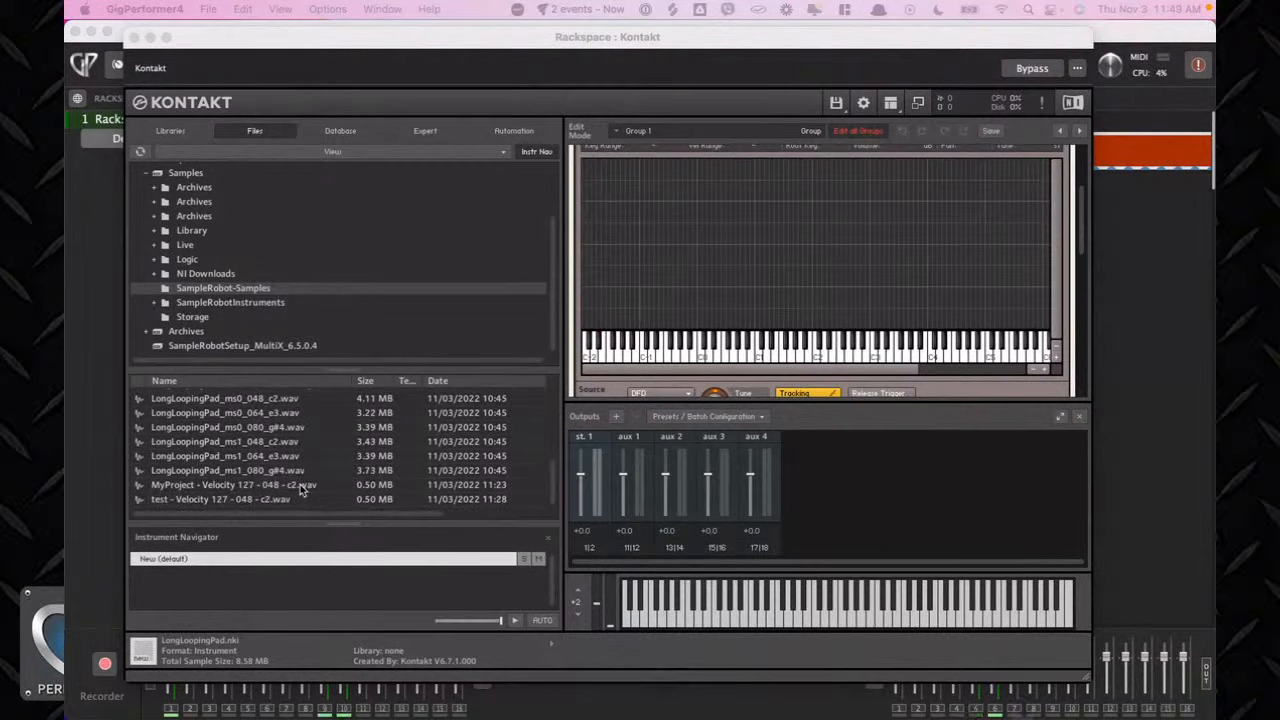
scroll(230, 462, up, 5)
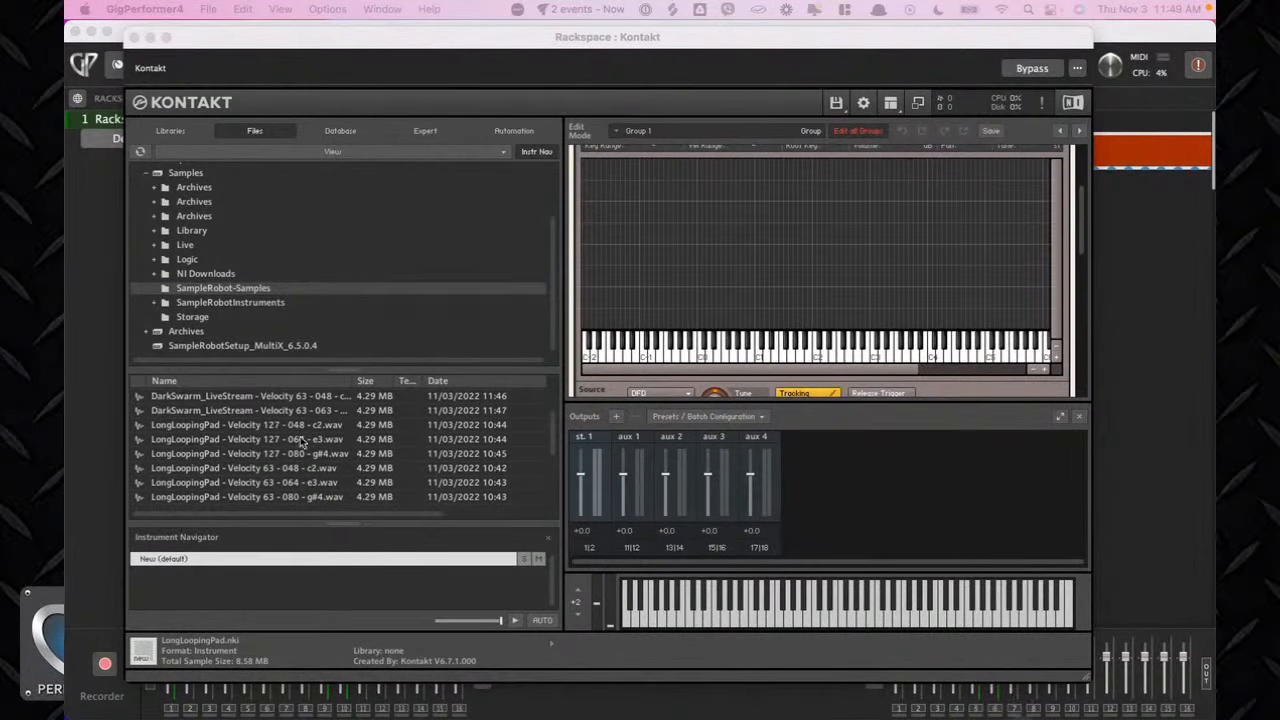
scroll(250, 430, up, 2)
scroll(200, 429, down, 2)
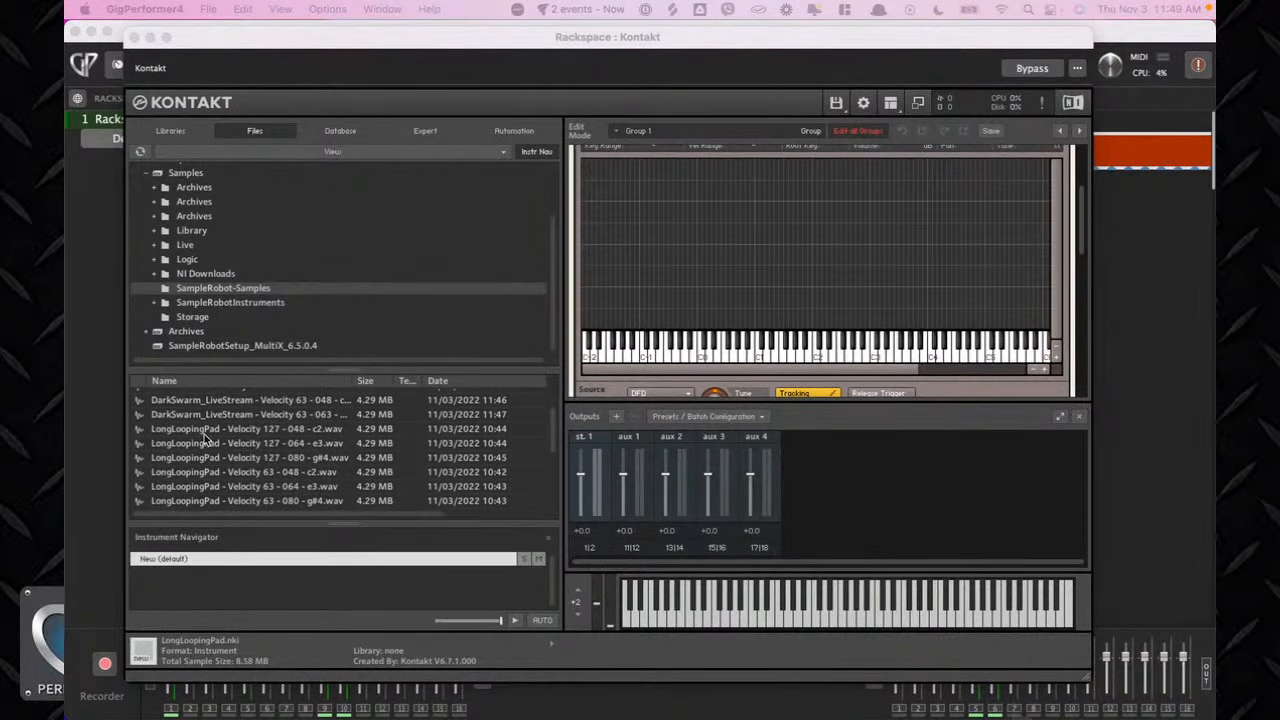
Select the six LongLoopingPad velocity 127 and 63 samples and drop them into the mapping editor.
click(200, 429)
scroll(210, 453, down, 3)
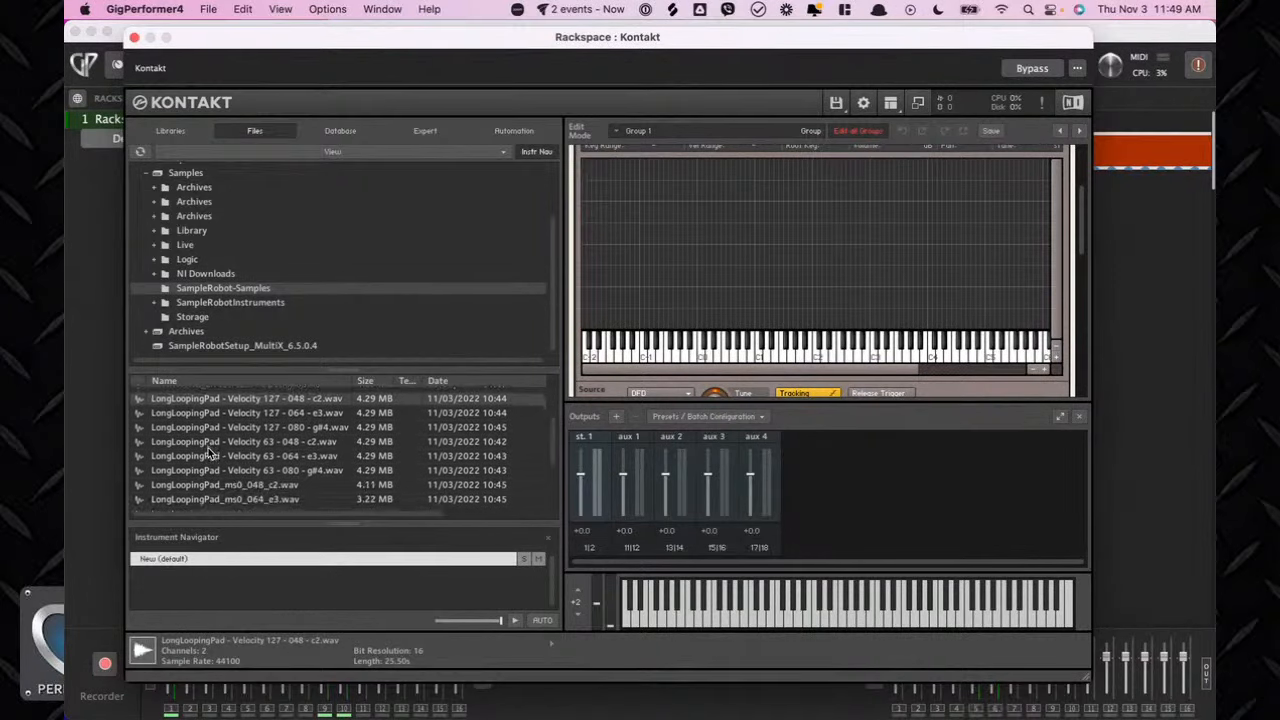
scroll(200, 450, up, 2)
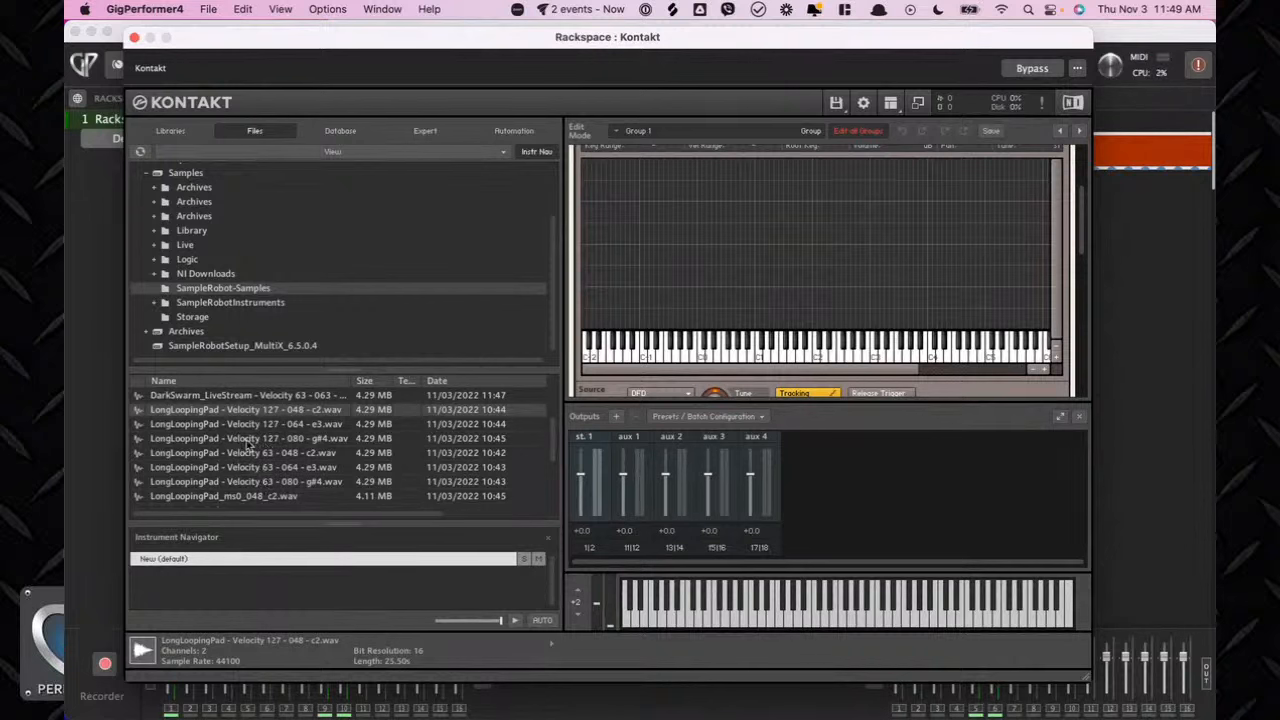
shift+click(200, 482)
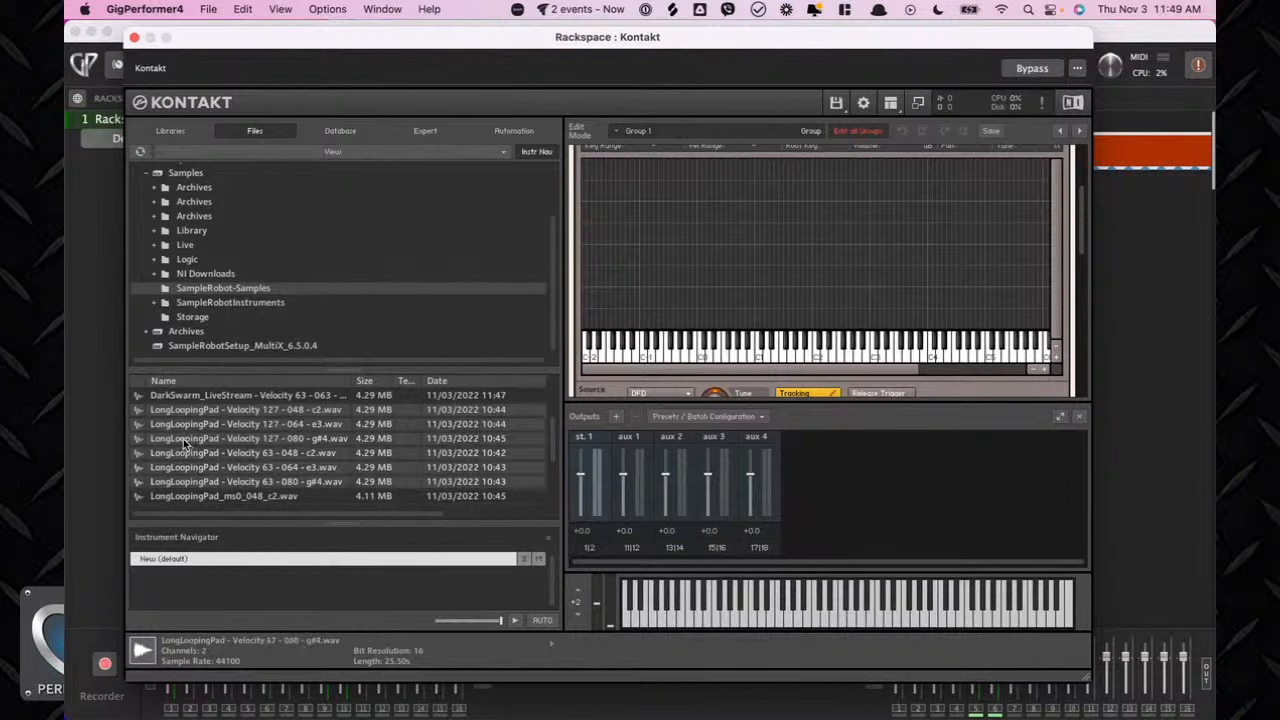
drag(190, 447, 751, 240)
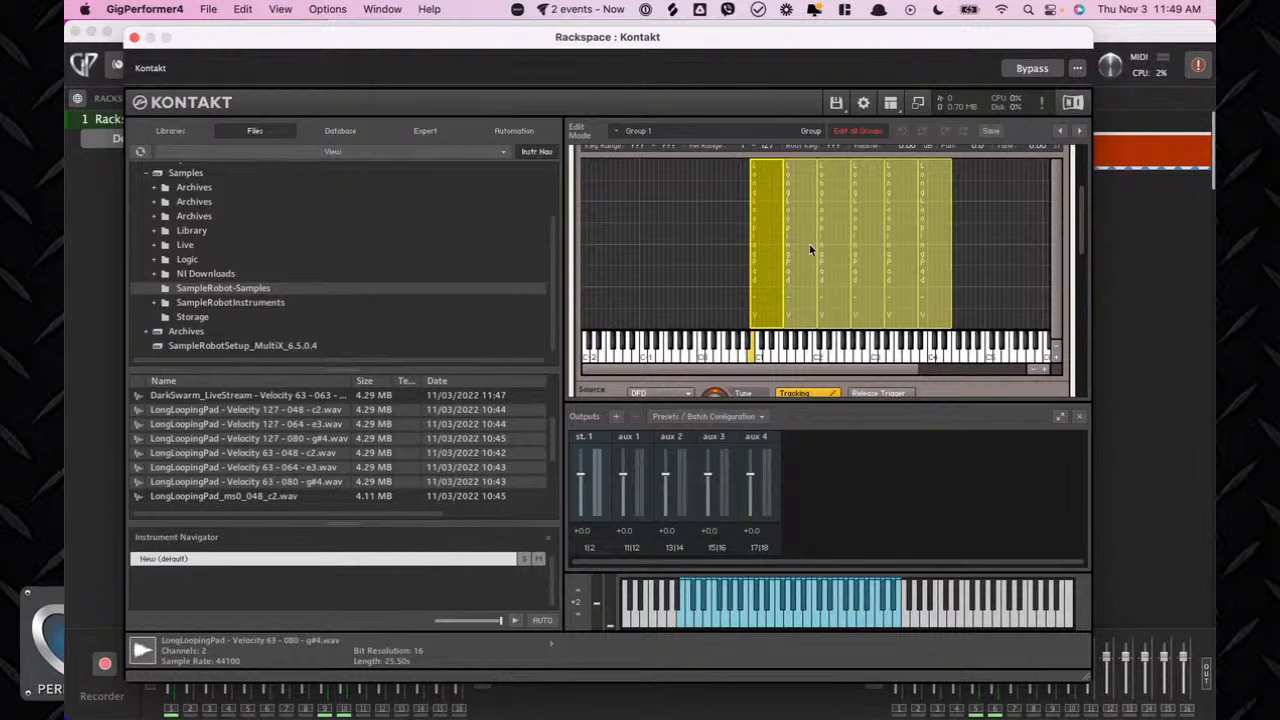
Select all zones and open the auto-map setup, setting the c2 note token to Set to single key.
scroll(745, 259, up, 3)
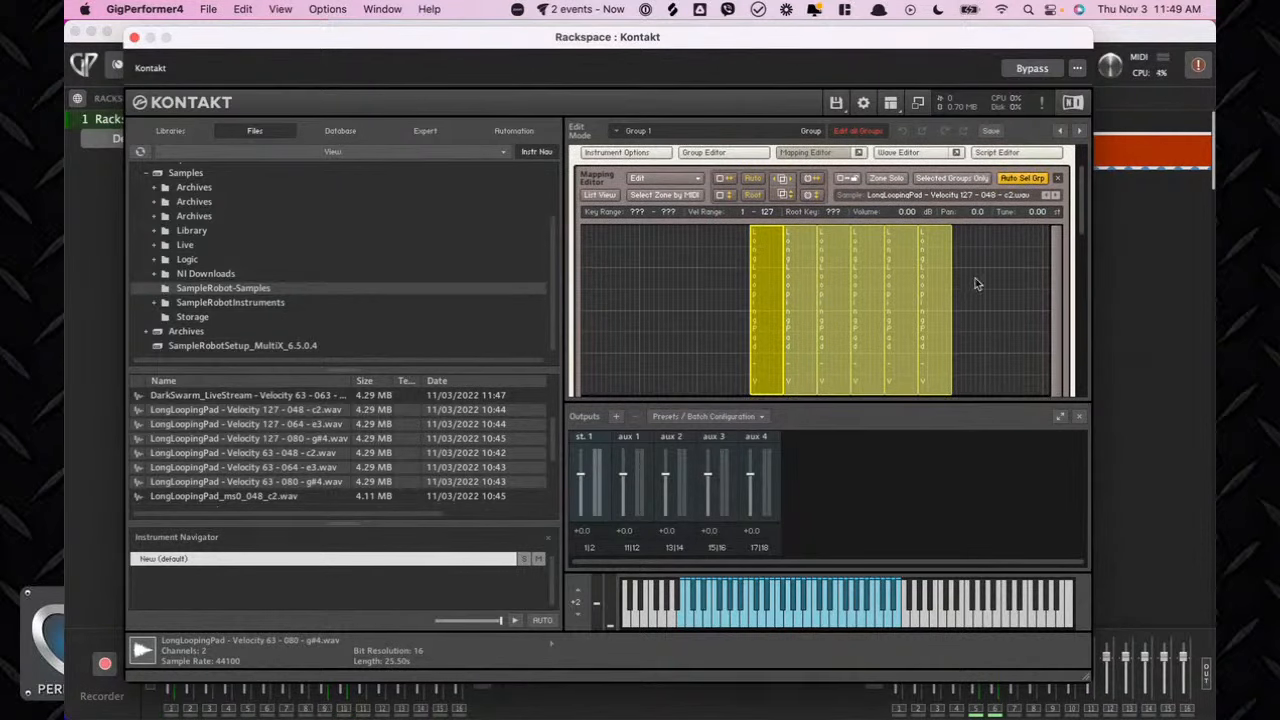
drag(984, 277, 683, 277)
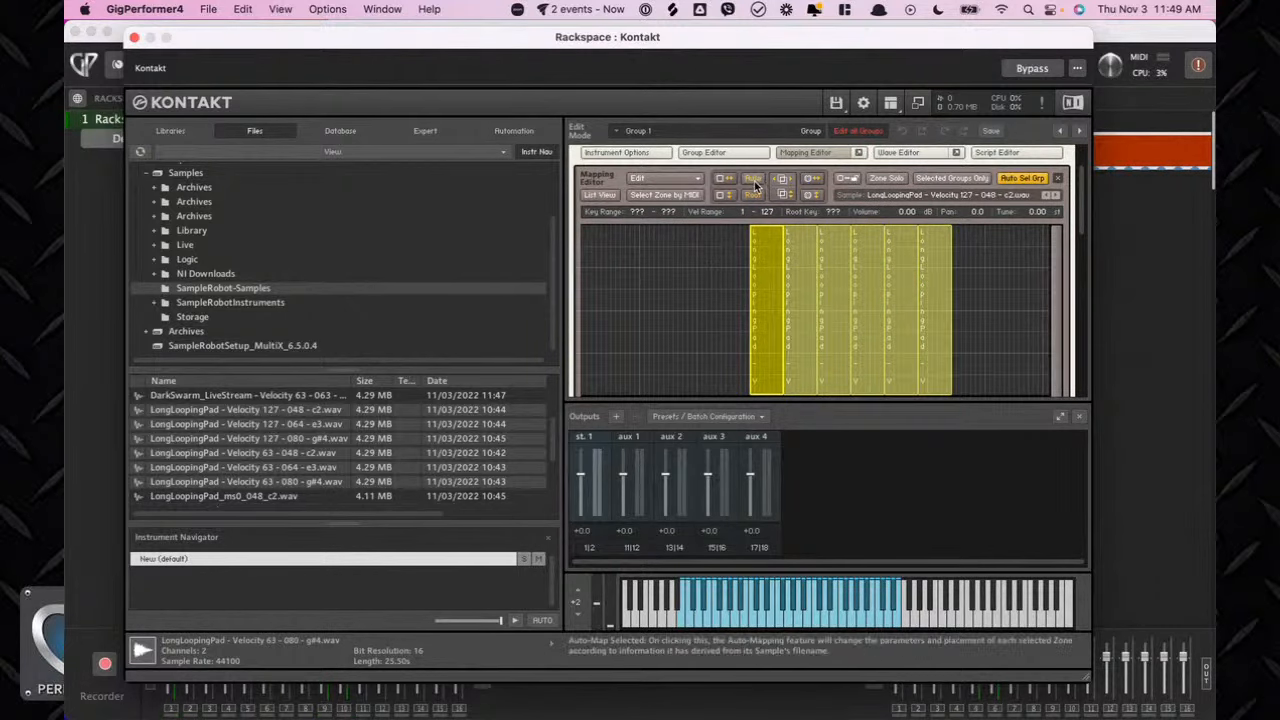
right_click(755, 186)
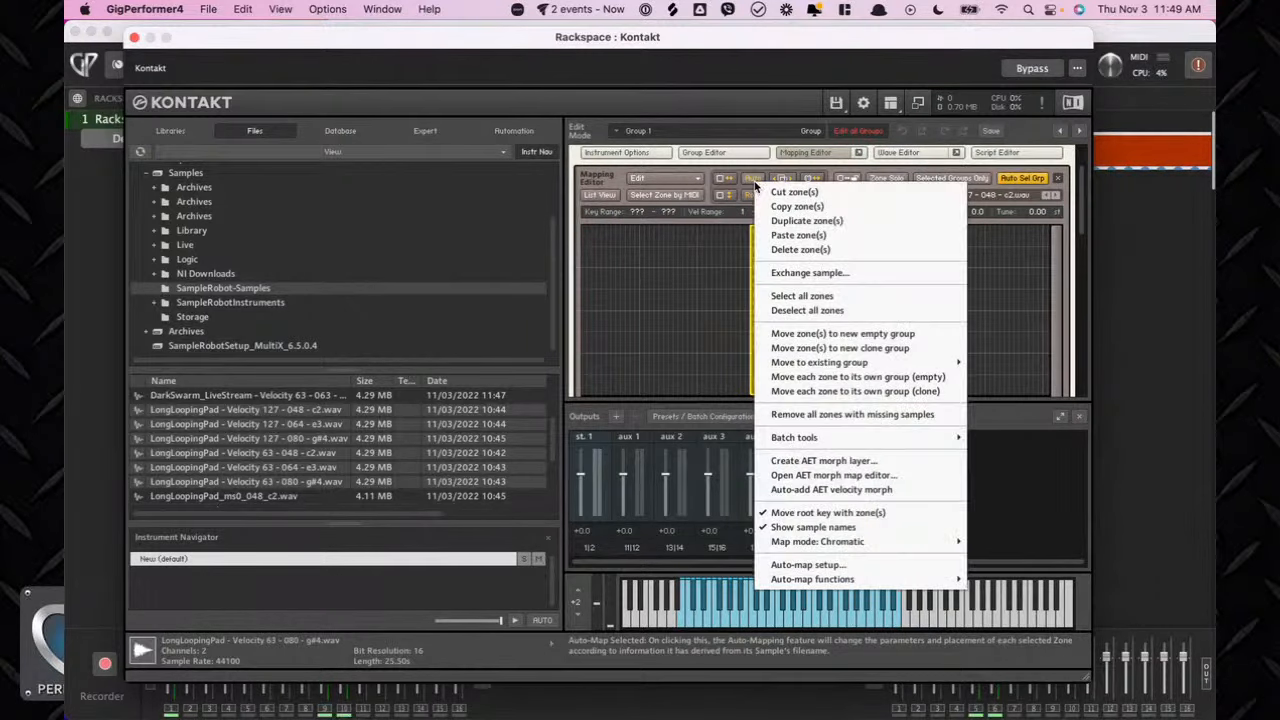
click(808, 565)
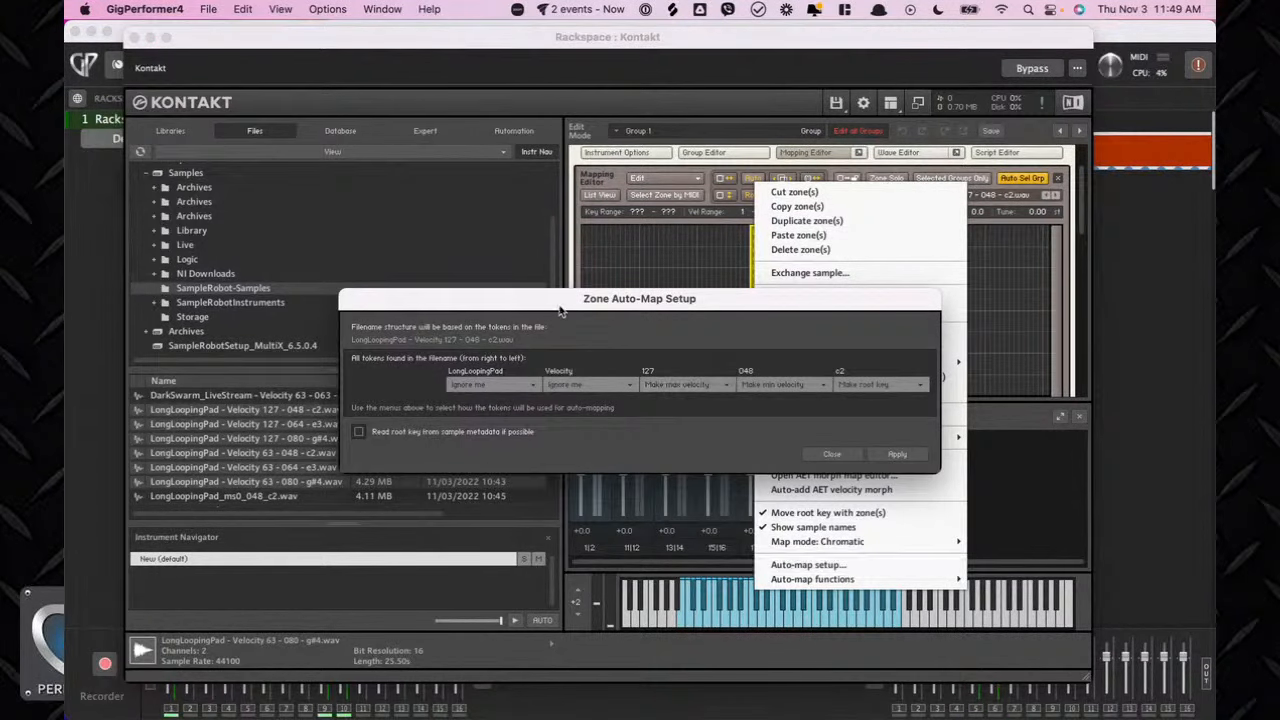
drag(562, 306, 567, 275)
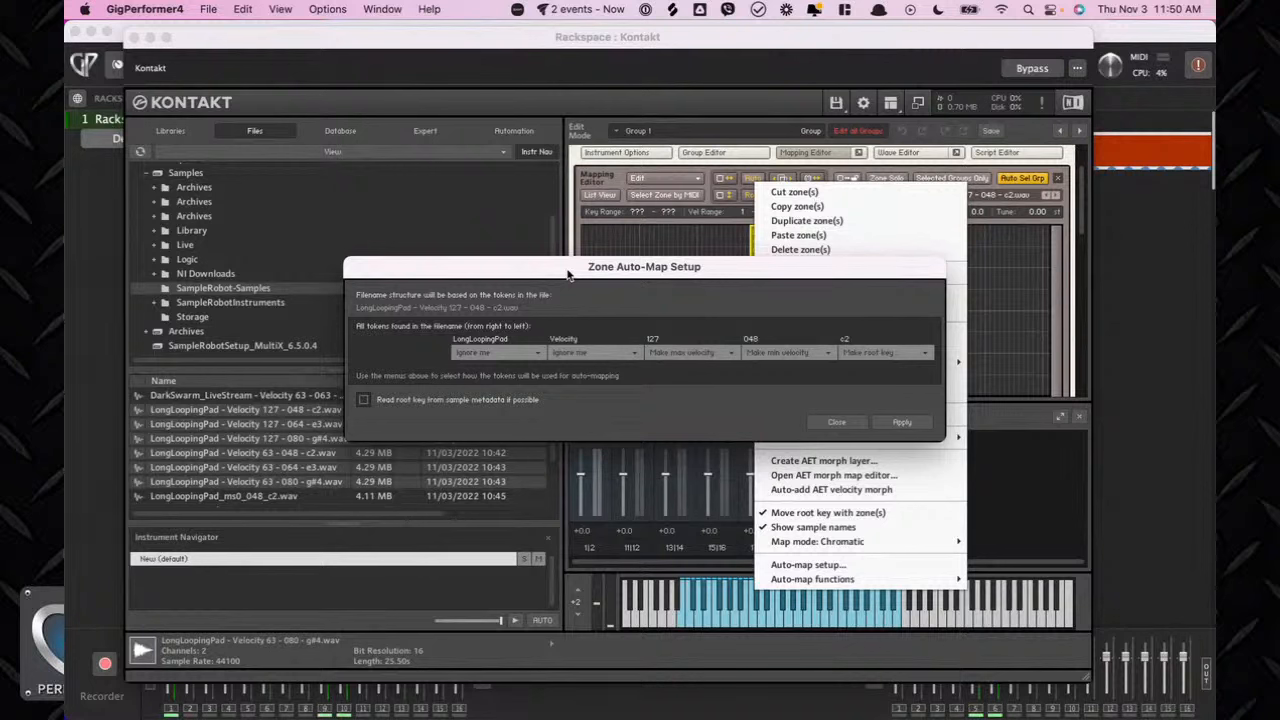
click(872, 355)
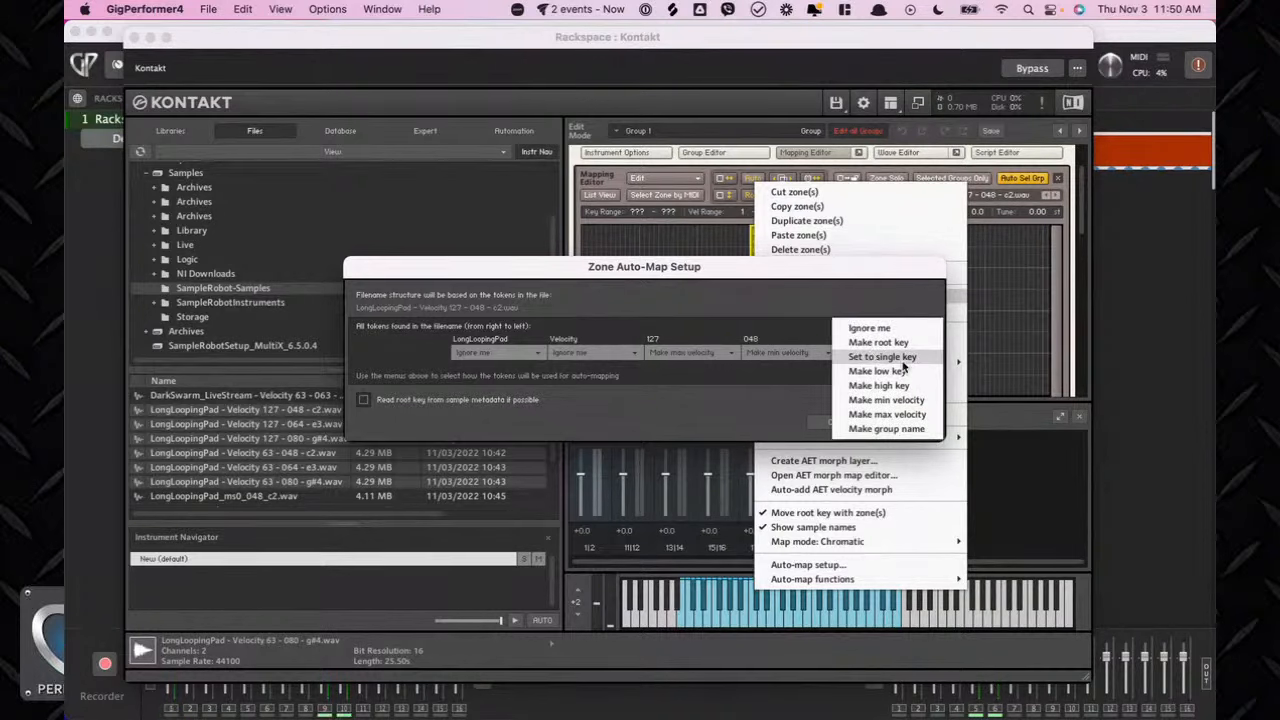
click(901, 362)
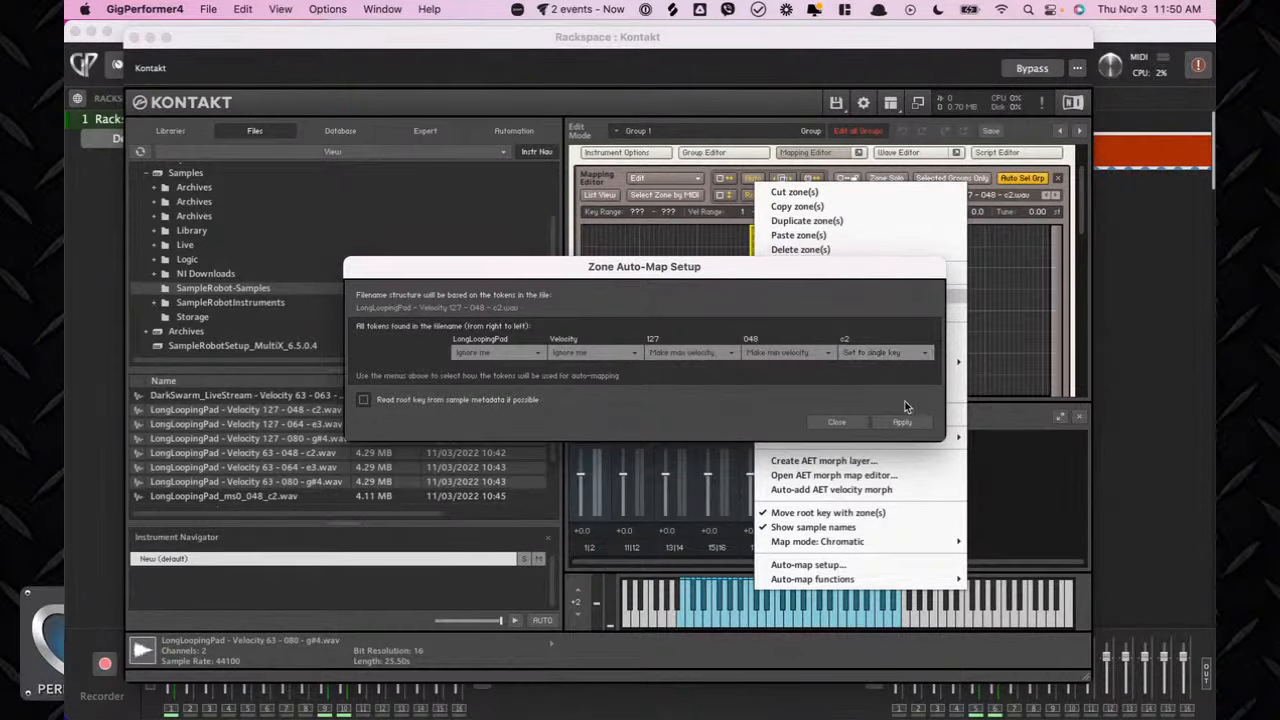
Switch to SampleRobot and save the DarkSwarm_LiveStream recording in the SampleRobot-Samples folder.
key(super+Tab)
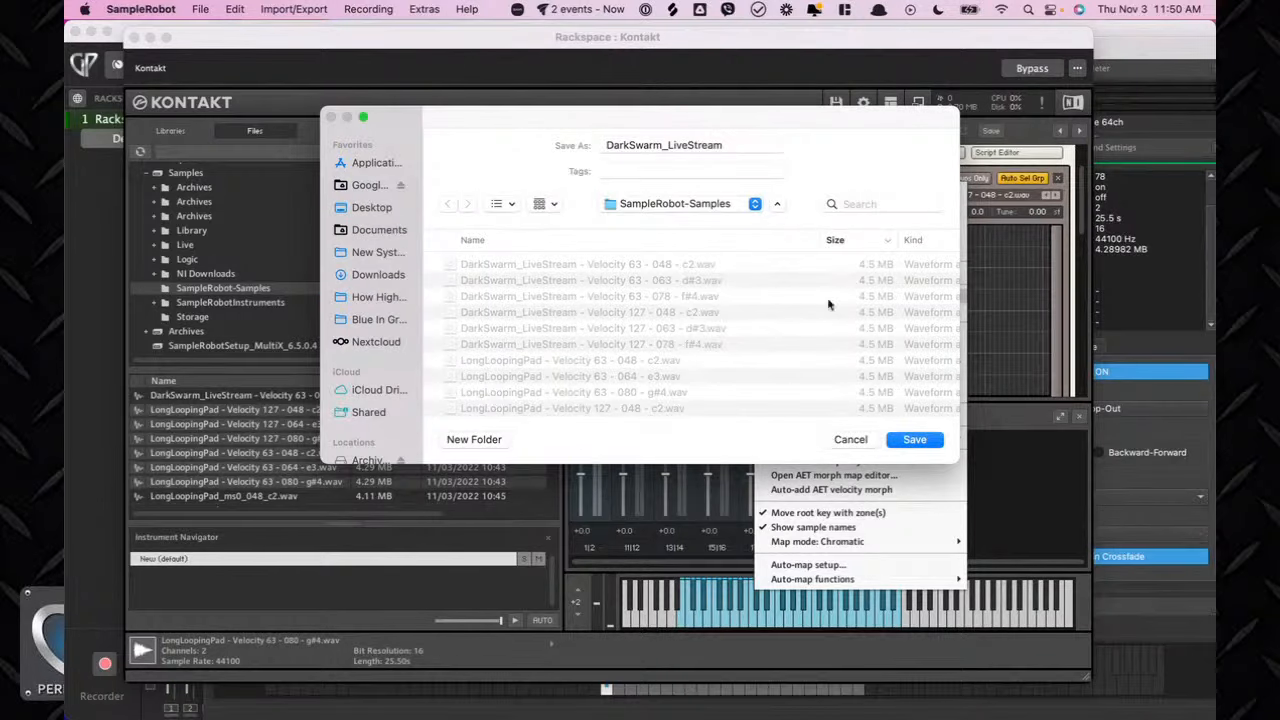
drag(651, 121, 643, 140)
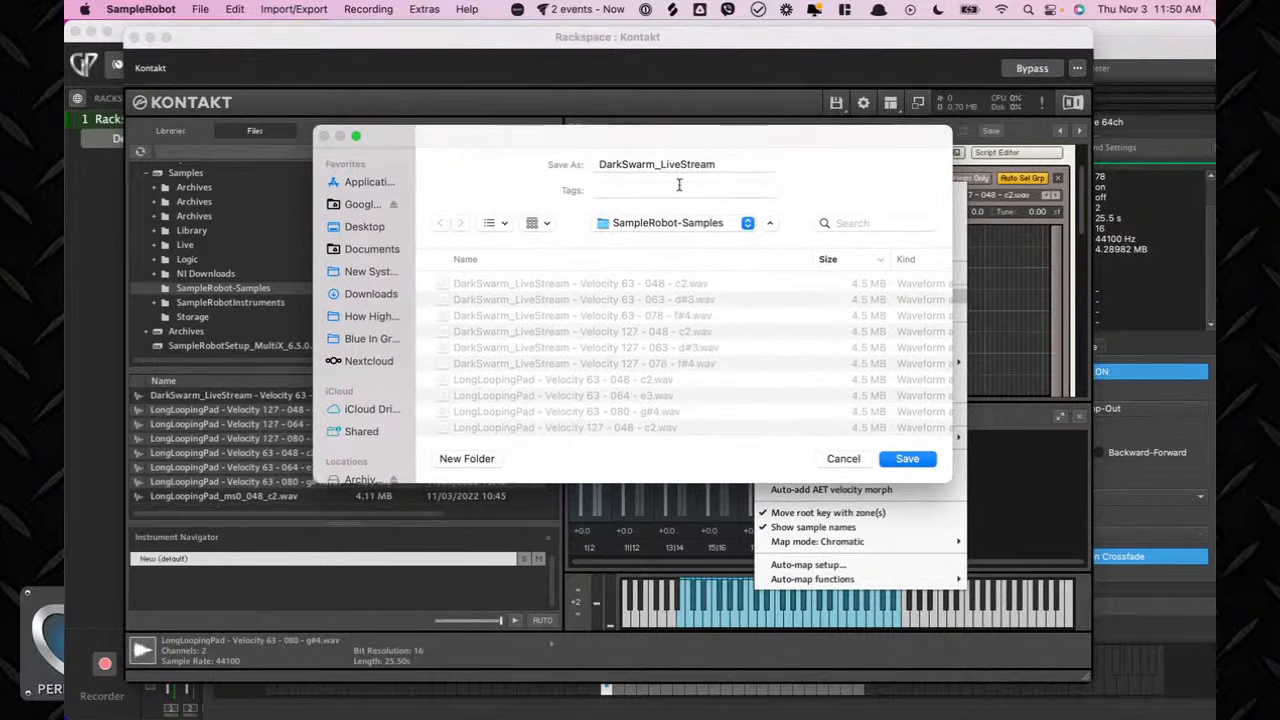
click(910, 459)
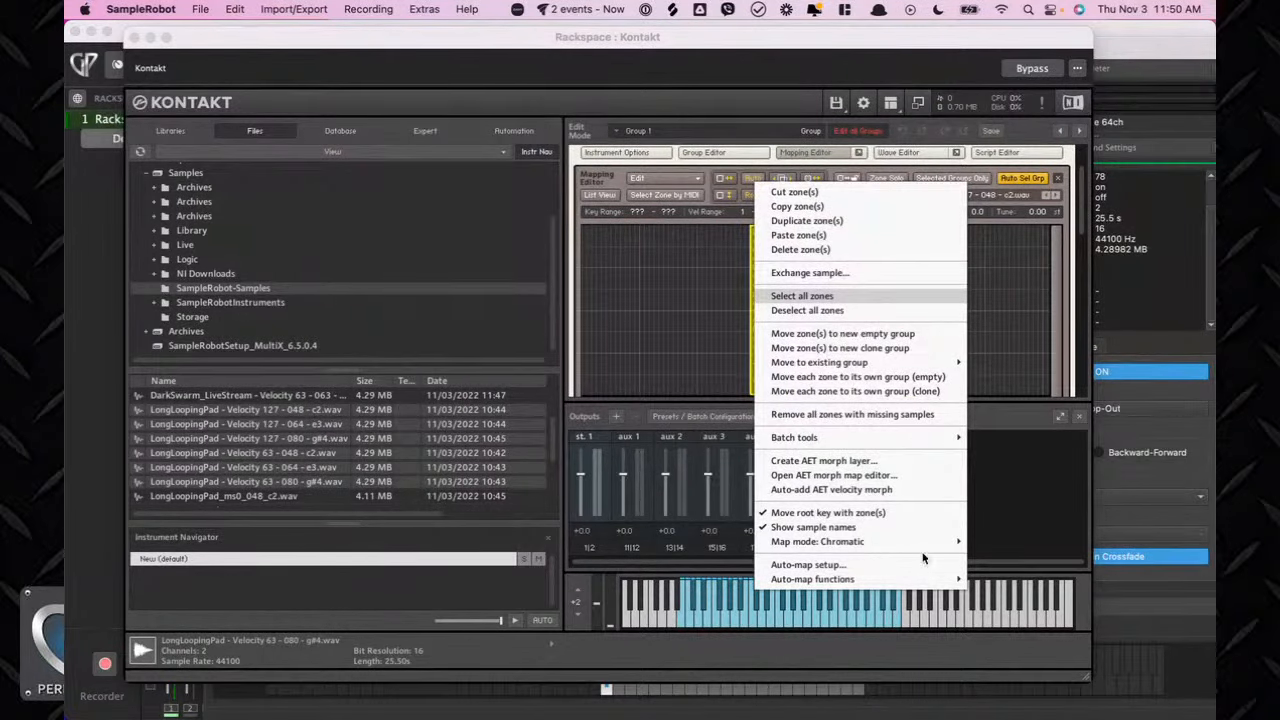
Return to Kontakt and close the Zone Auto-Map Setup dialog to remap the zones.
click(736, 300)
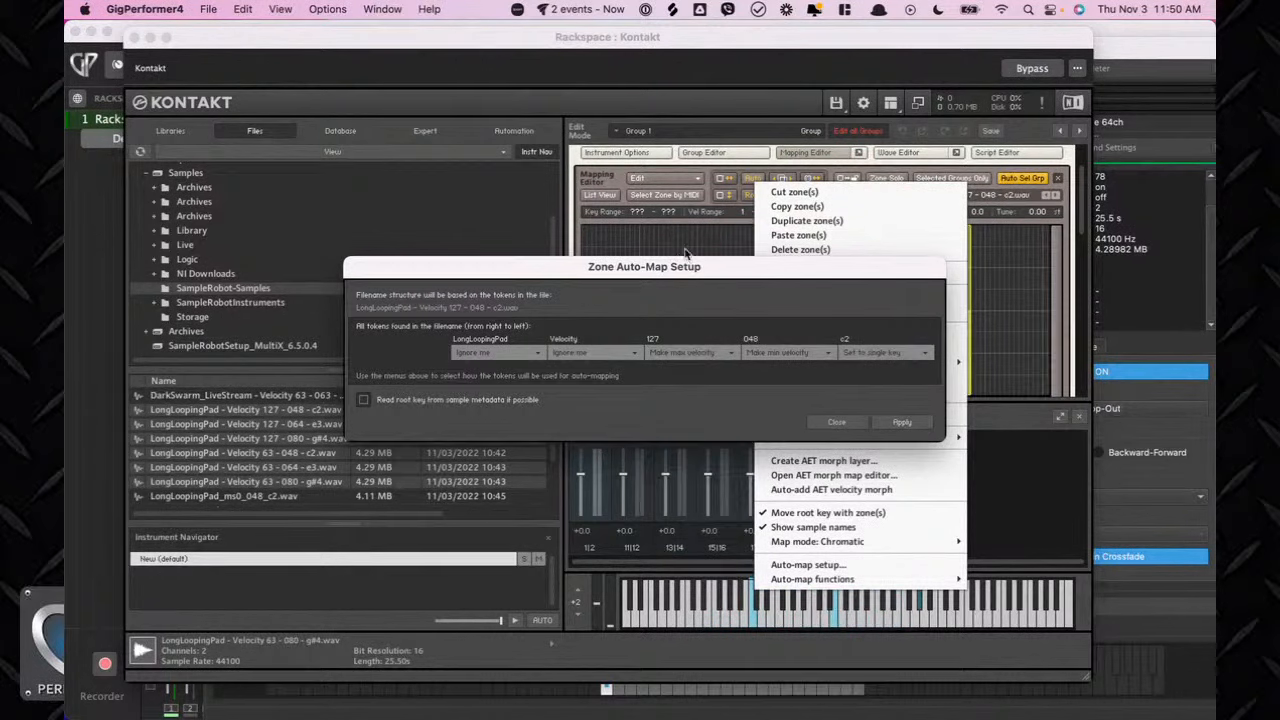
click(843, 424)
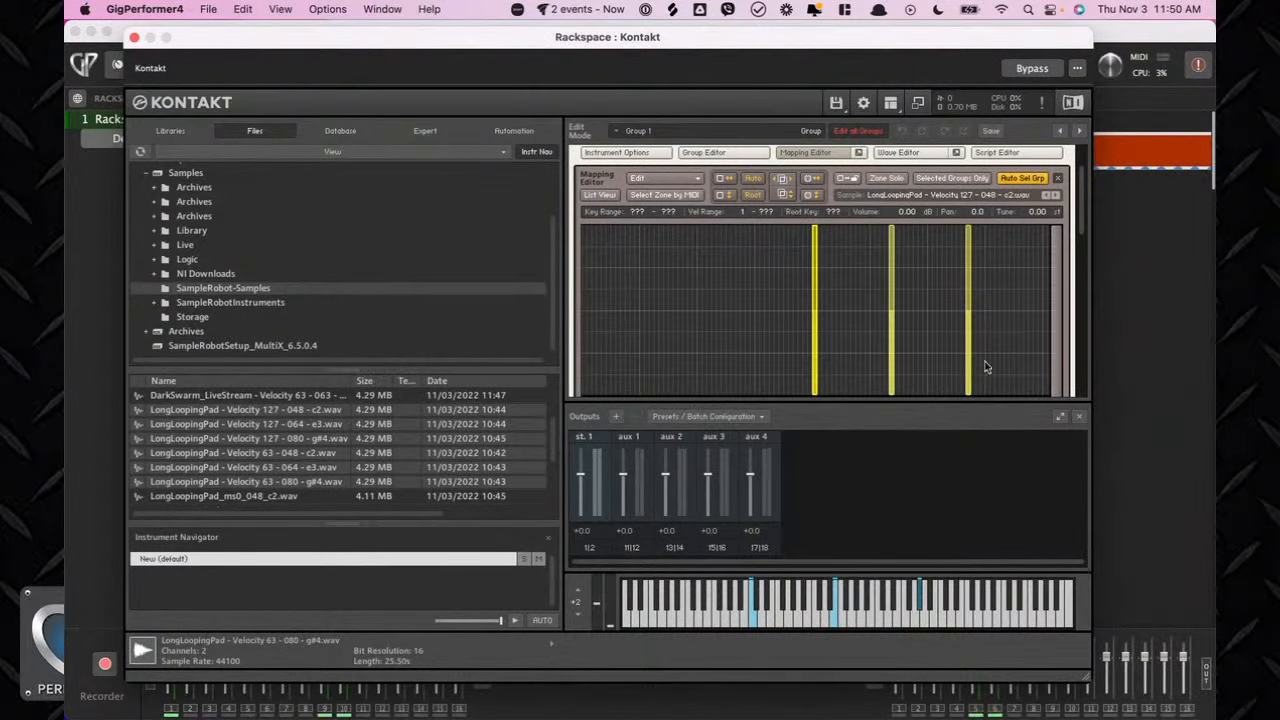
Stretch the mapped zones so each one covers a wider key range.
scroll(805, 283, up, 1)
scroll(804, 277, down, 5)
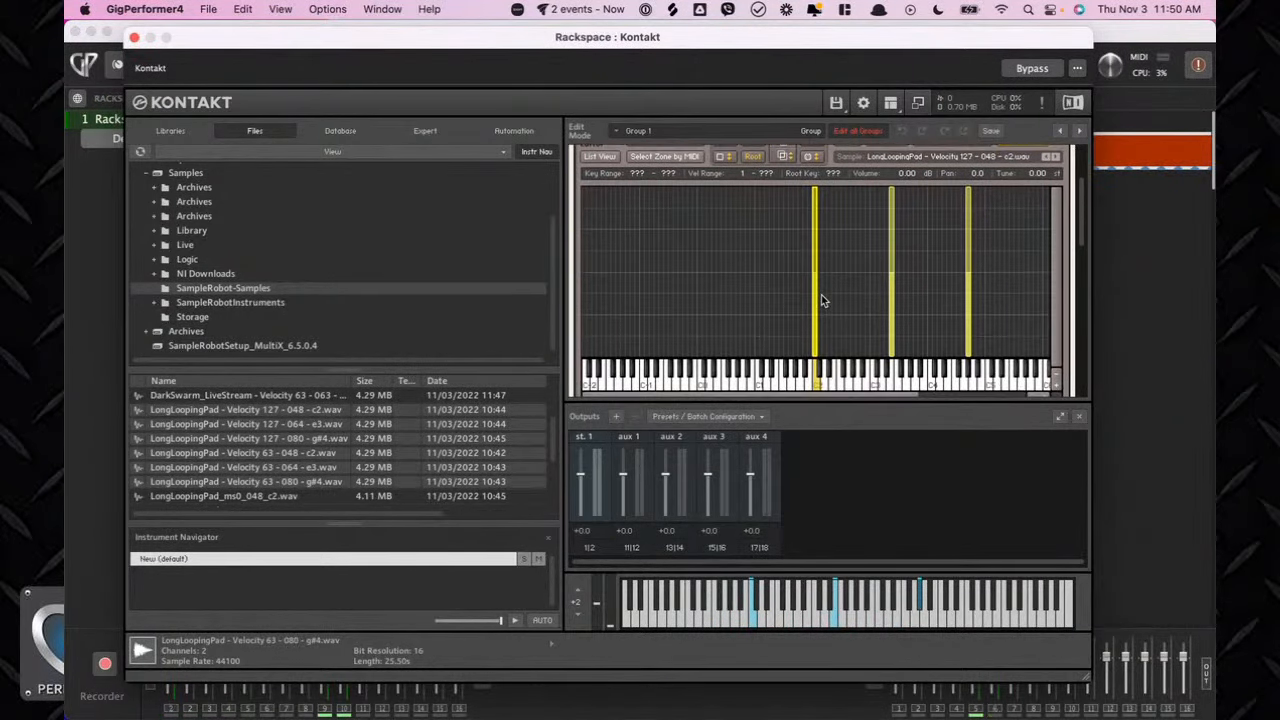
scroll(821, 294, down, 2)
scroll(821, 294, up, 3)
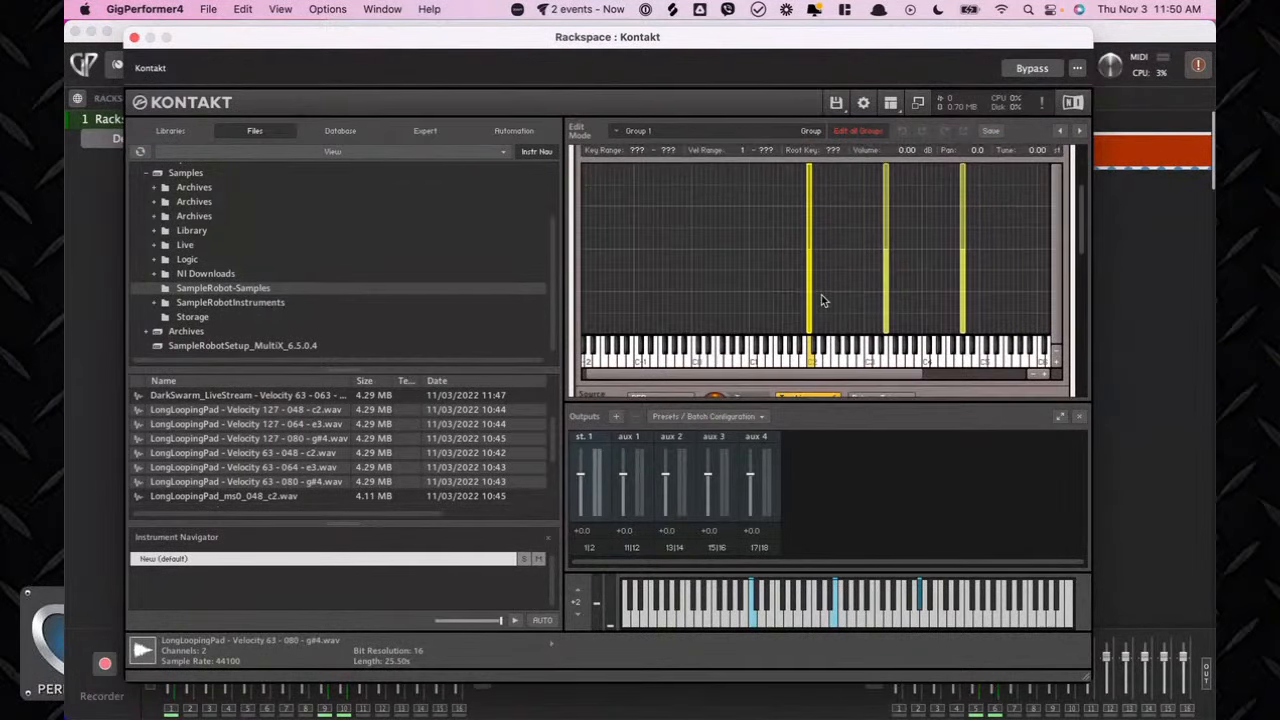
scroll(821, 294, up, 3)
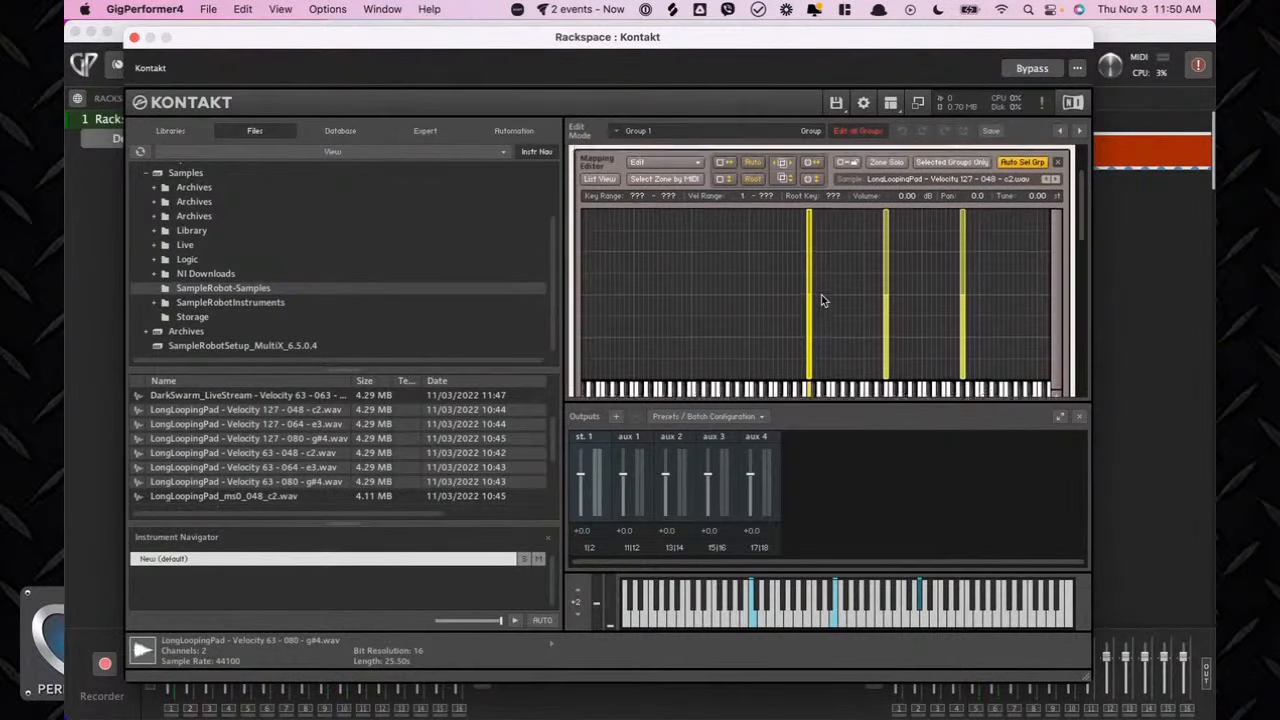
drag(809, 294, 883, 297)
scroll(702, 333, down, 3)
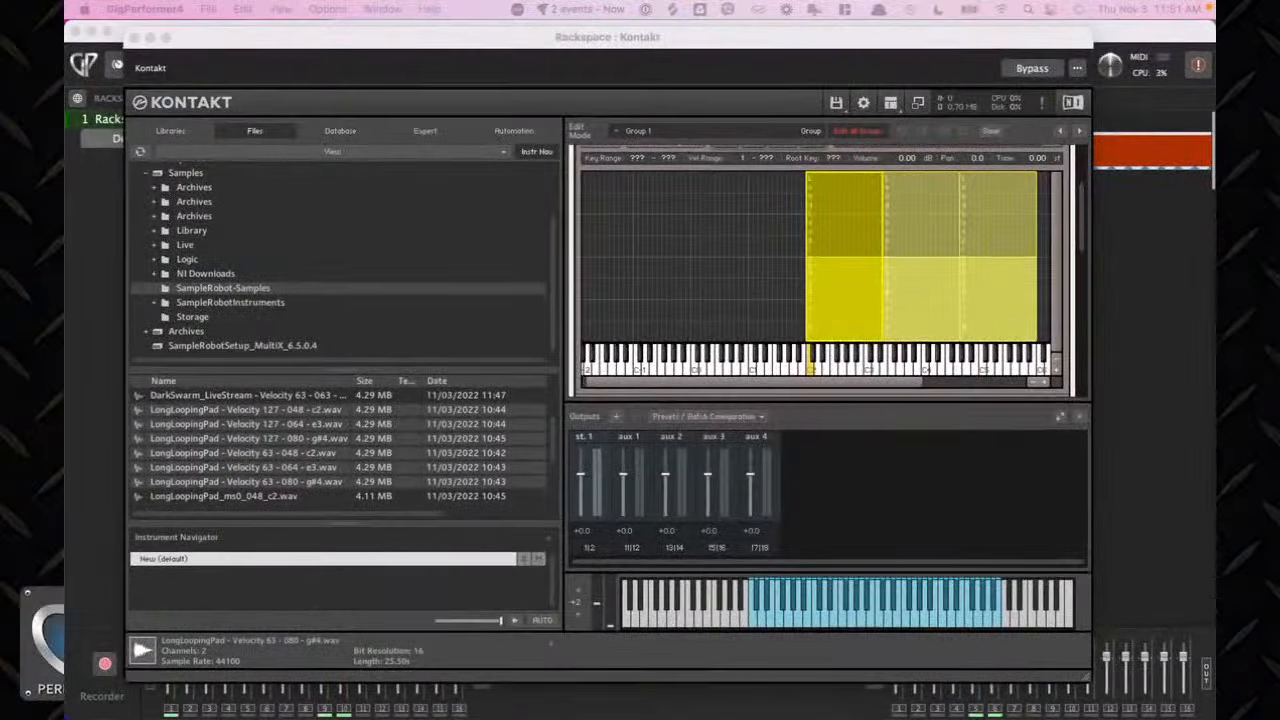
Close the Kontakt window and connect the MIDI In (At Home KeyLab Rig) output to the Kontakt block.
drag(368, 52, 683, 161)
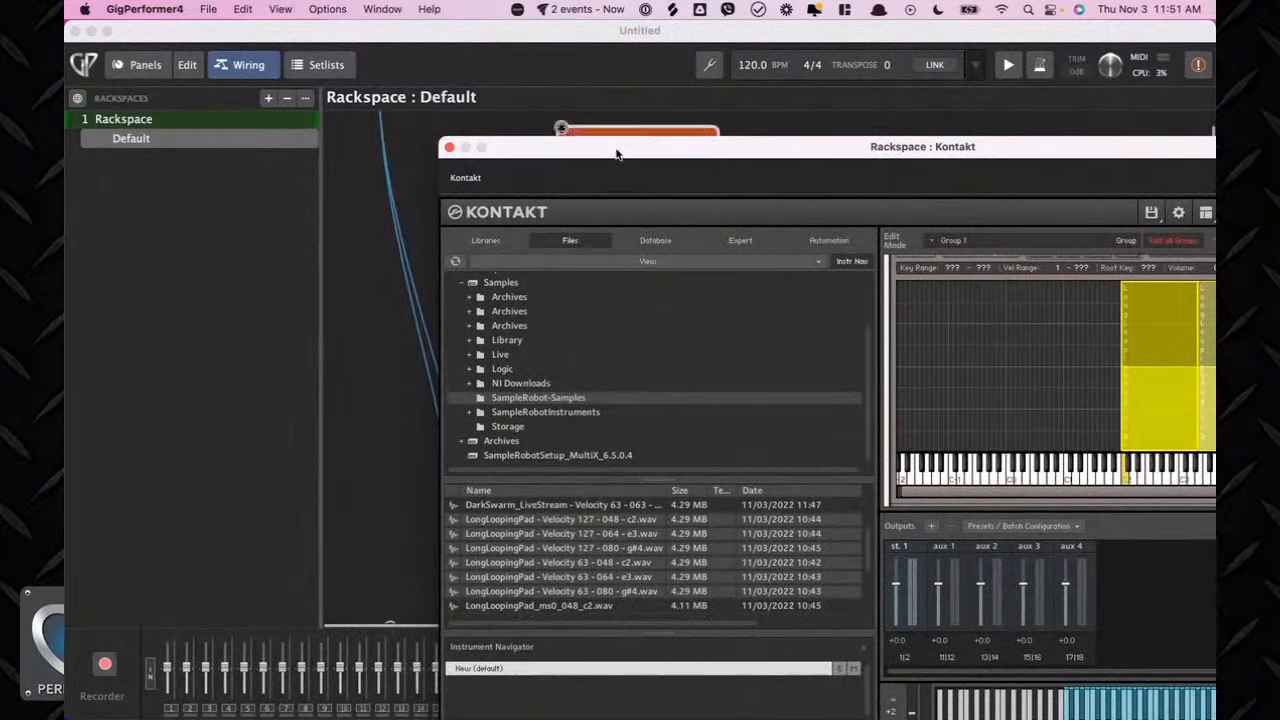
click(450, 148)
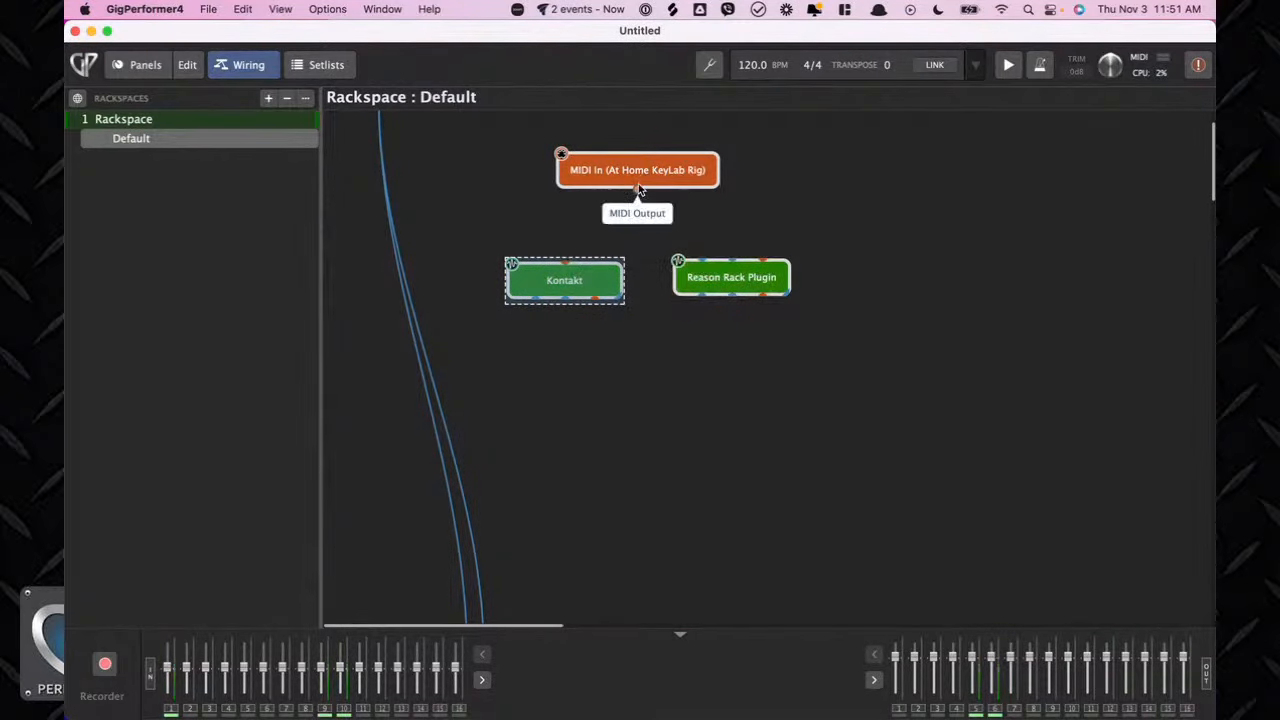
drag(638, 186, 565, 264)
Wire both Kontakt audio outputs to the Audio Out (Live Stream Audio) block.
scroll(563, 276, down, 2)
scroll(563, 276, down, 1)
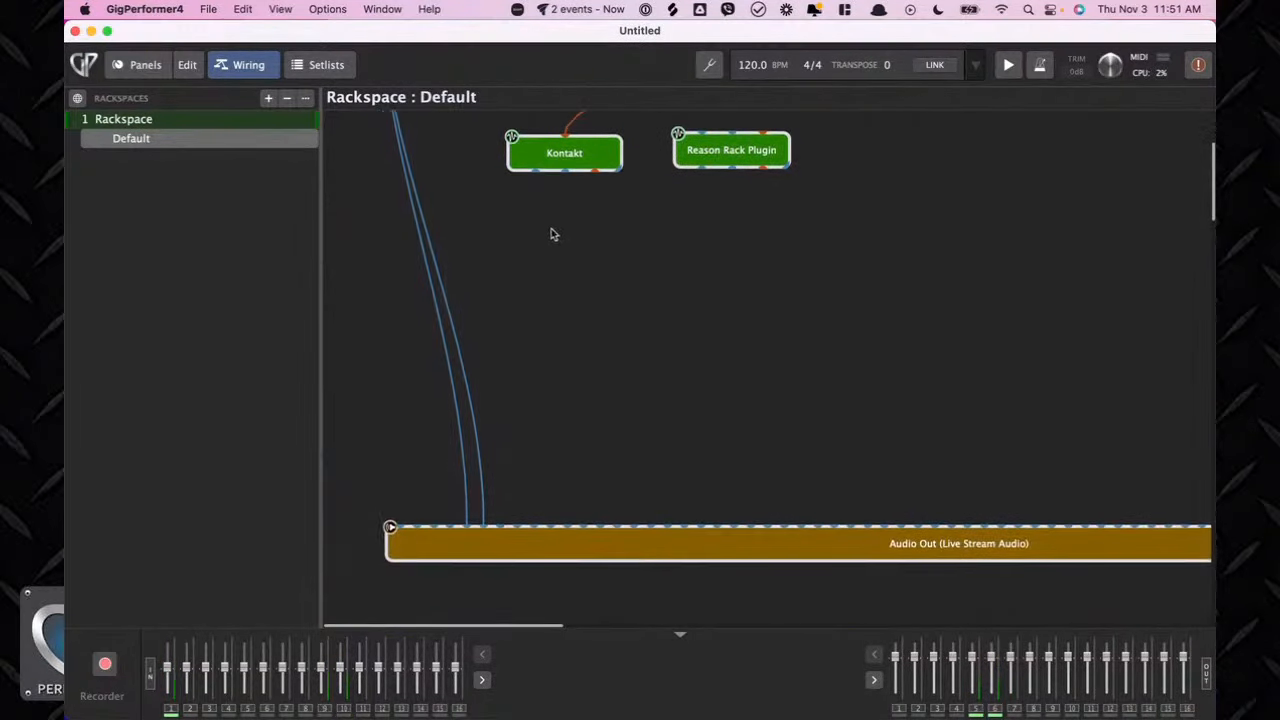
drag(535, 173, 401, 528)
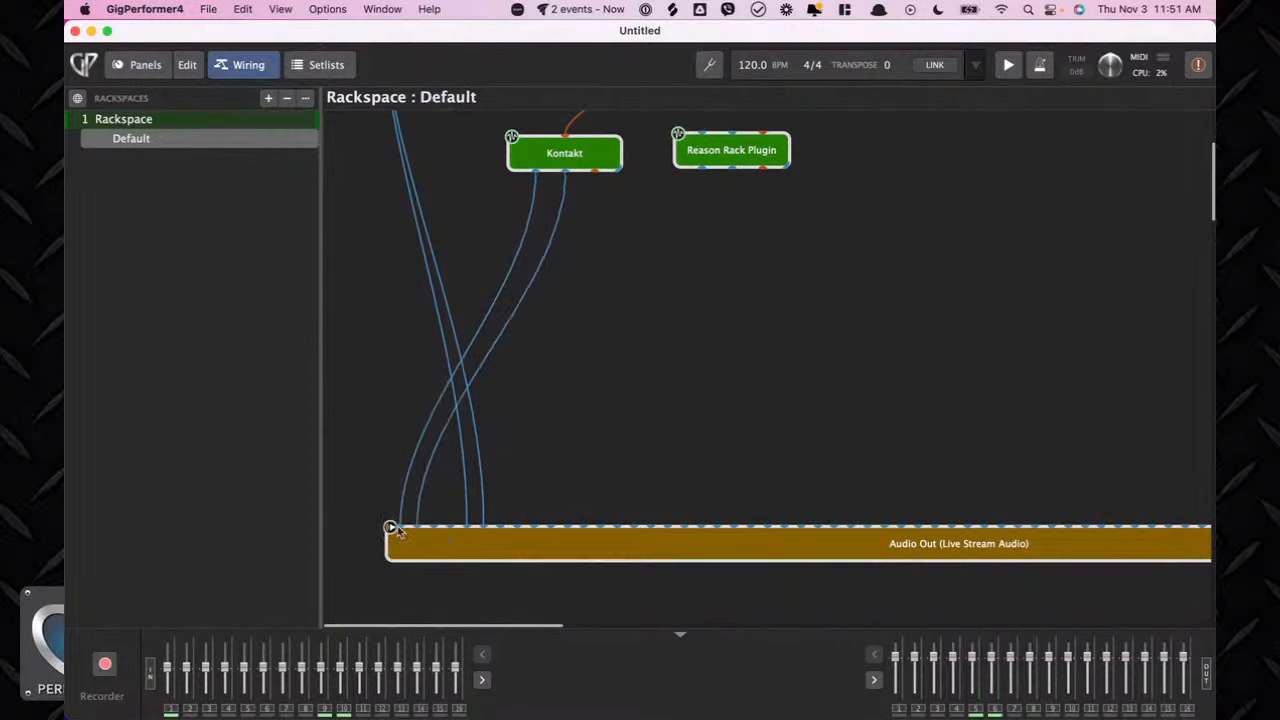
drag(535, 178, 466, 529)
Reopen the Kontakt plugin and activate the sample loop in the Wave Editor.
click(561, 160)
double_click(561, 160)
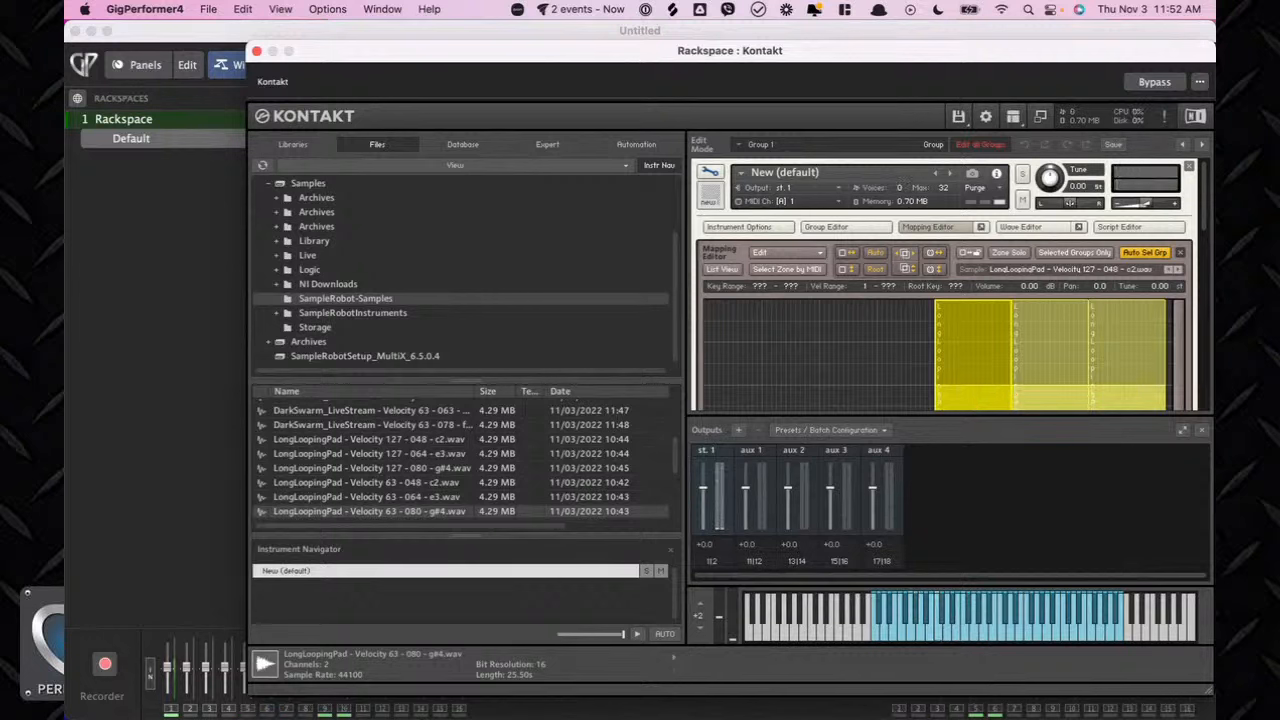
scroll(814, 328, down, 10)
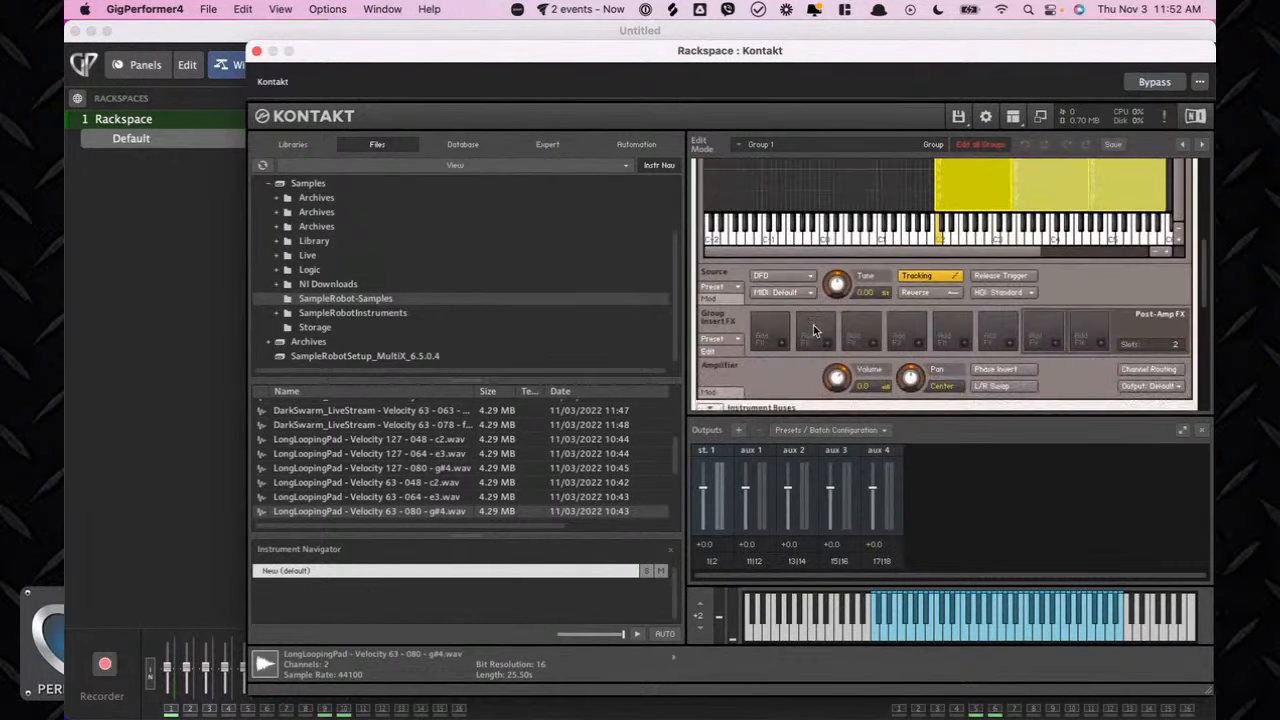
scroll(805, 310, up, 1)
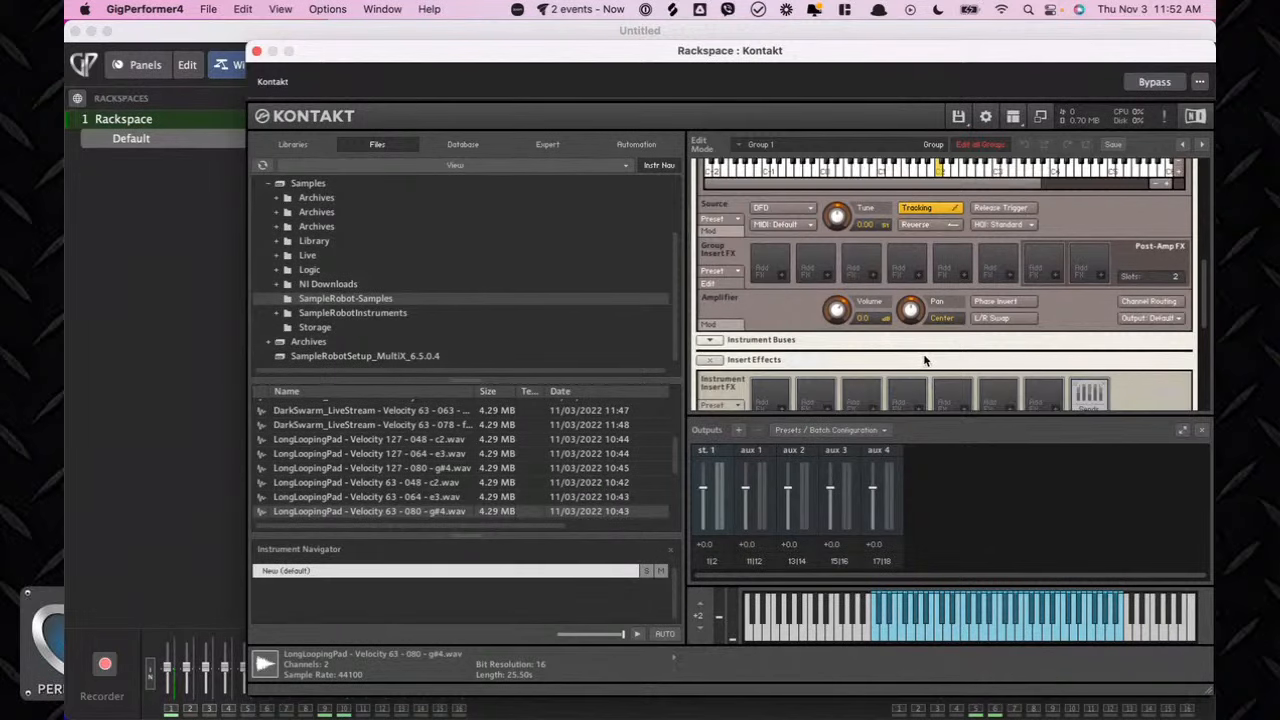
scroll(924, 360, down, 3)
scroll(924, 360, up, 12)
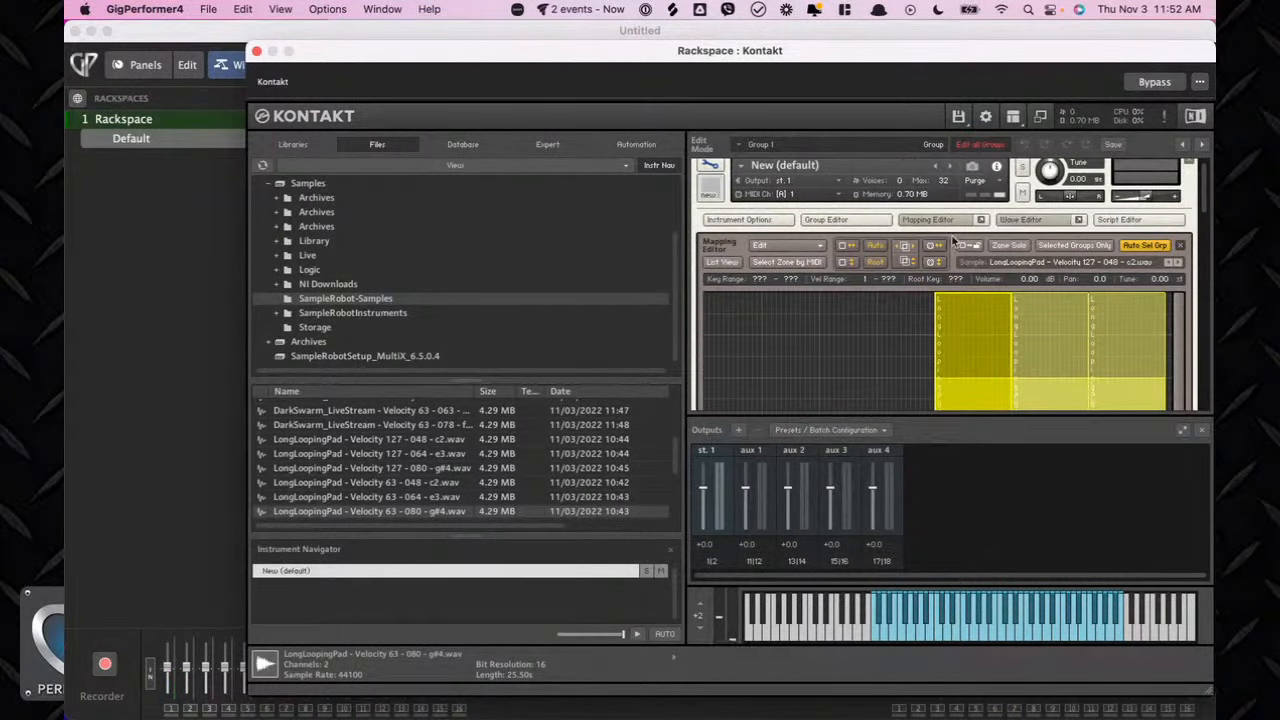
scroll(925, 318, down, 1)
scroll(925, 318, down, 12)
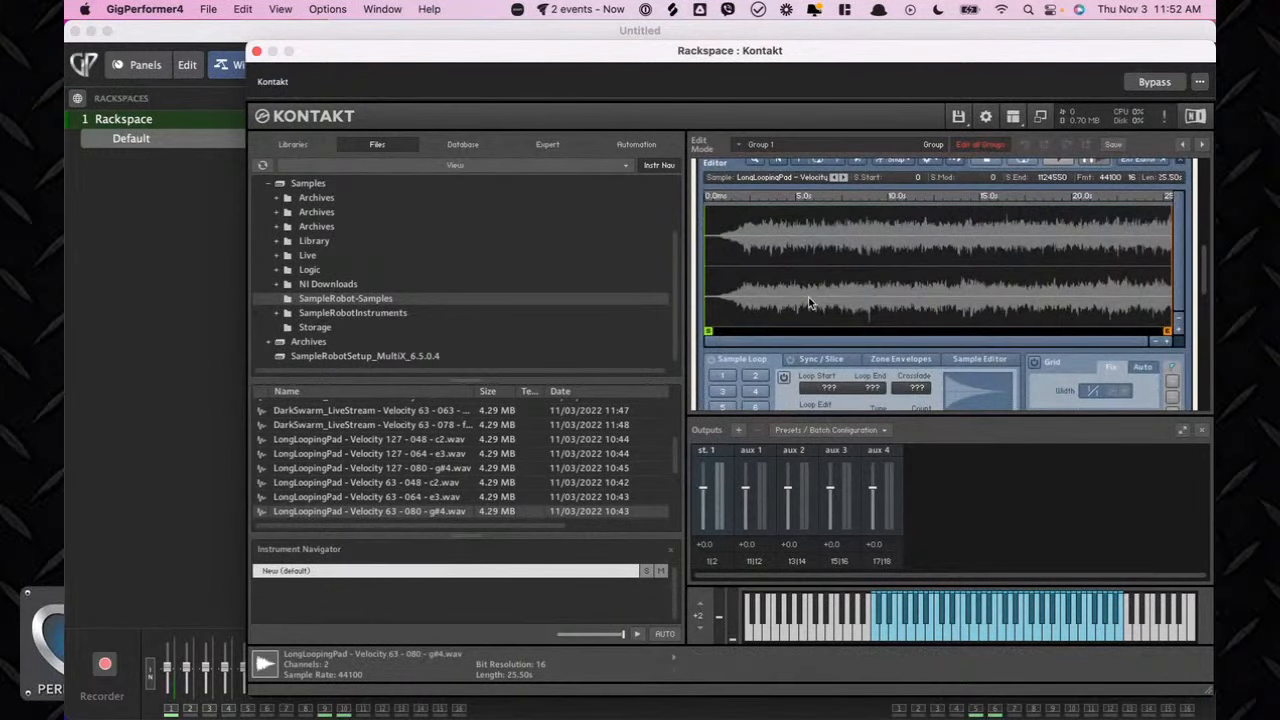
scroll(813, 299, down, 3)
scroll(813, 298, up, 6)
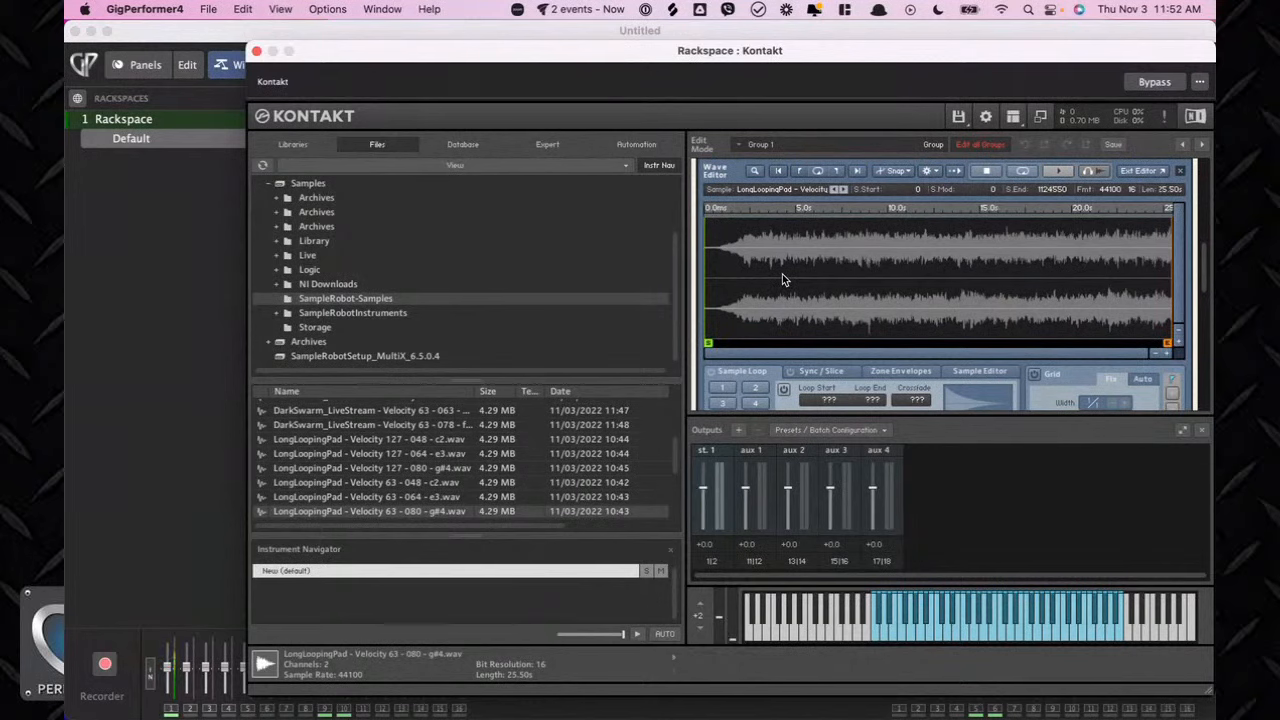
scroll(783, 278, down, 2)
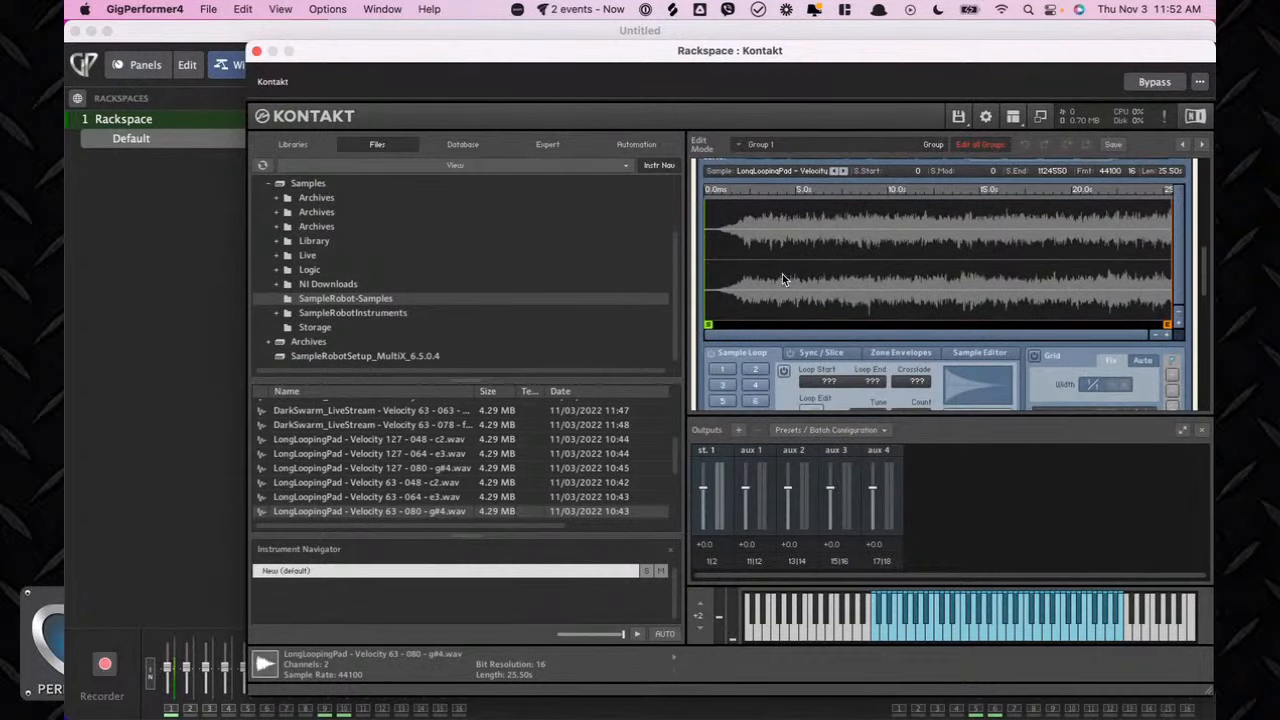
scroll(785, 300, down, 4)
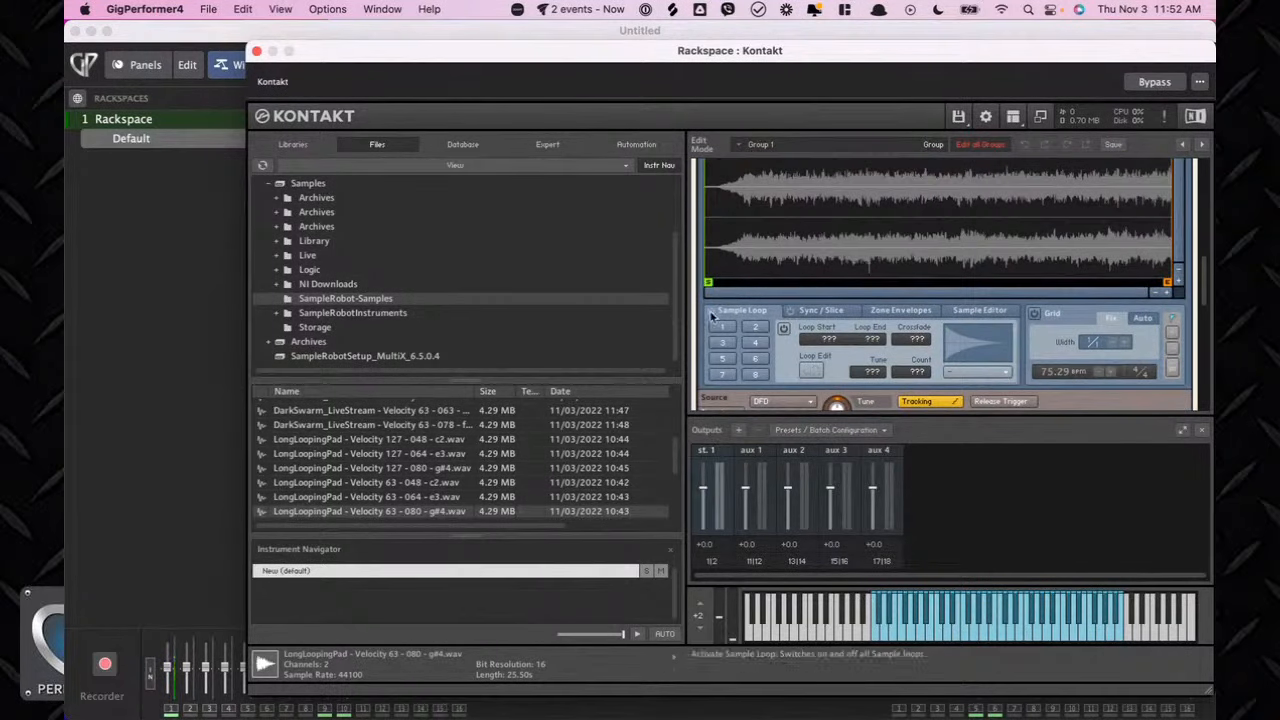
click(712, 316)
Set the loop start to about 352860 and the loop end to about 985227.
scroll(798, 302, up, 1)
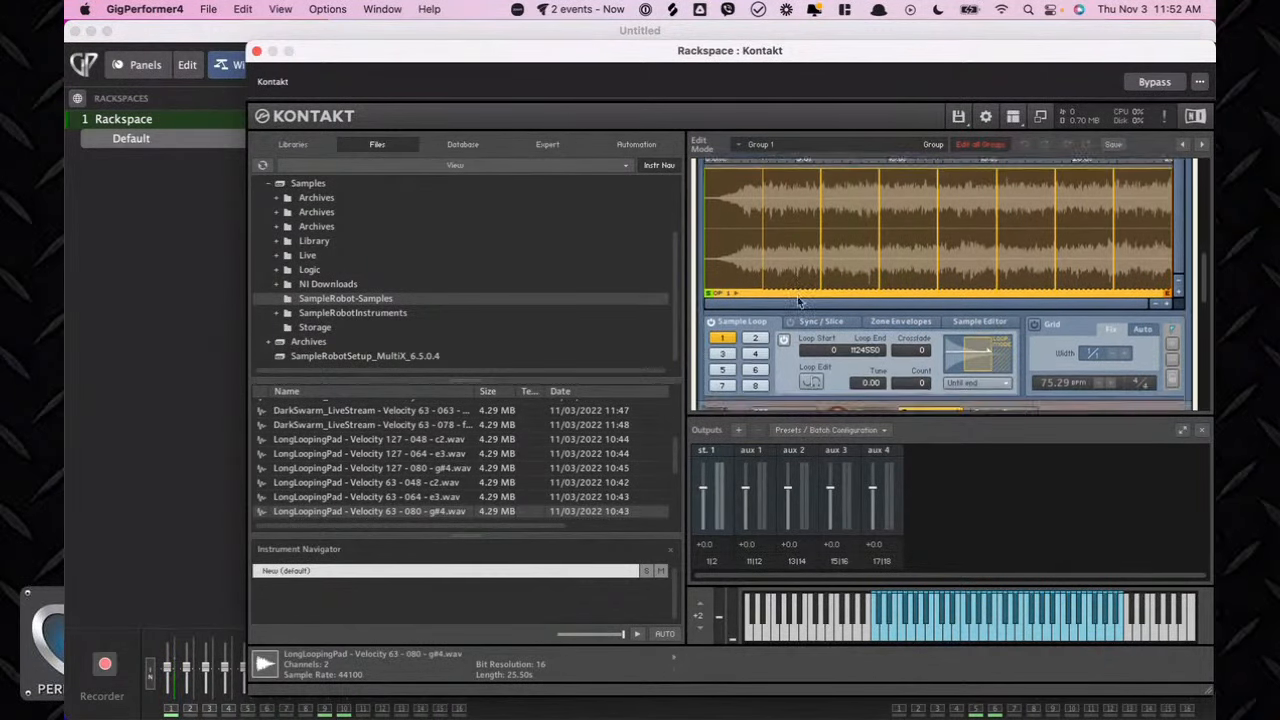
scroll(798, 302, down, 3)
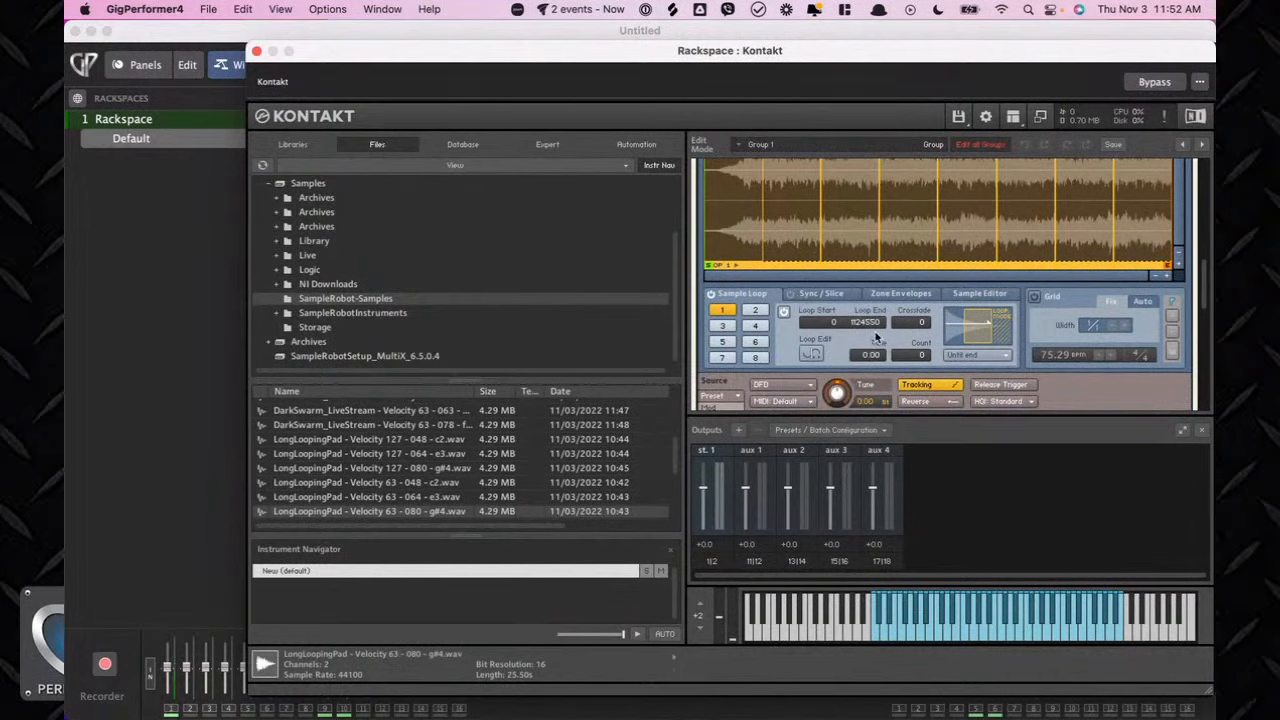
scroll(878, 341, up, 1)
drag(840, 340, 830, 172)
drag(824, 357, 827, 326)
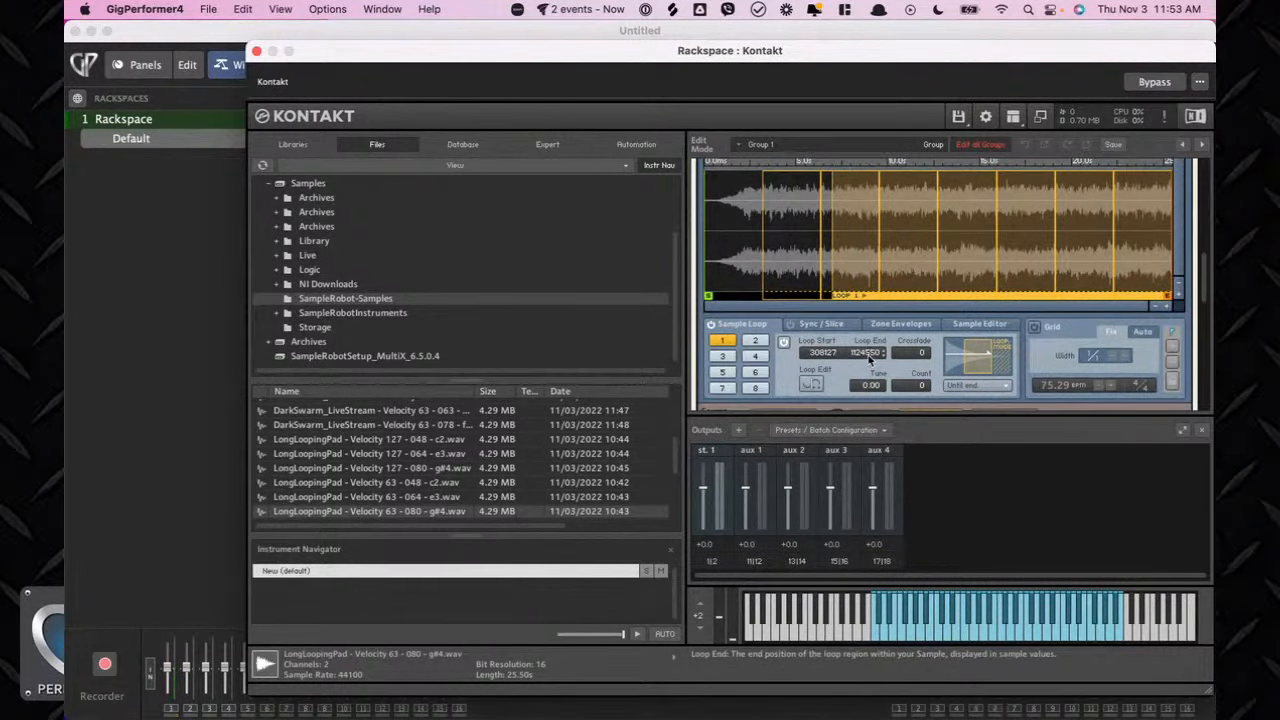
drag(868, 358, 865, 440)
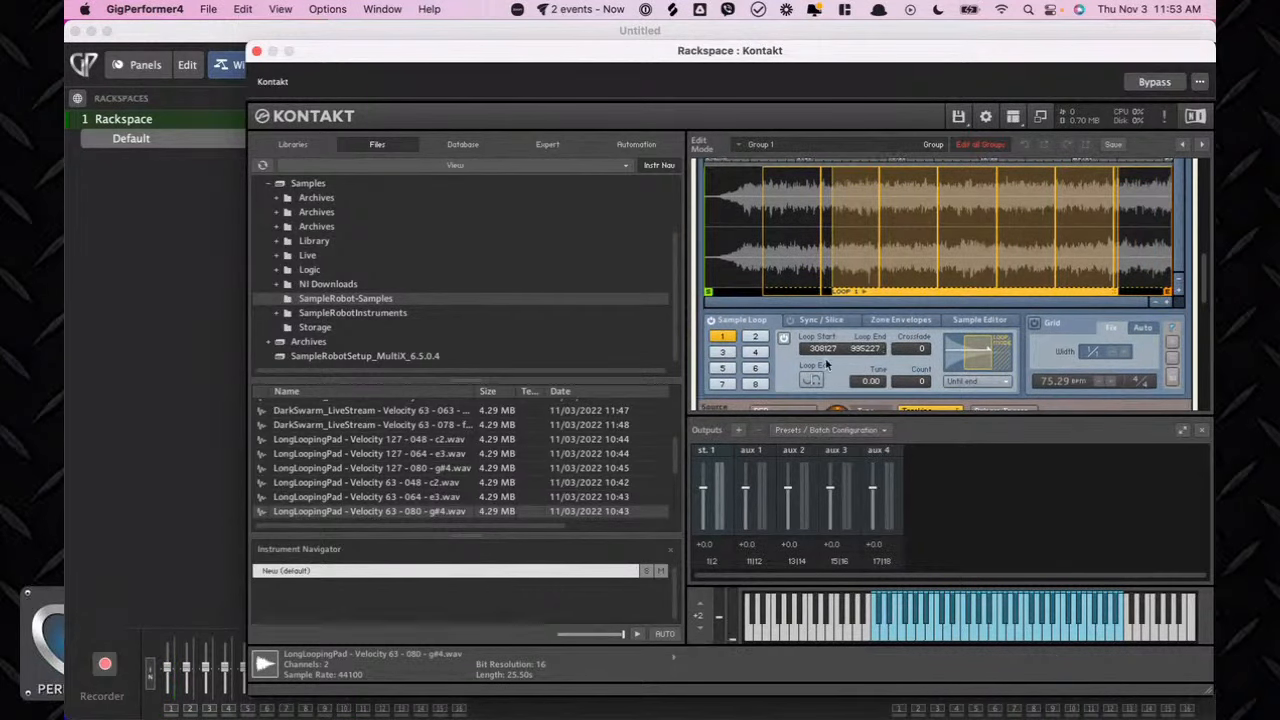
drag(826, 350, 826, 326)
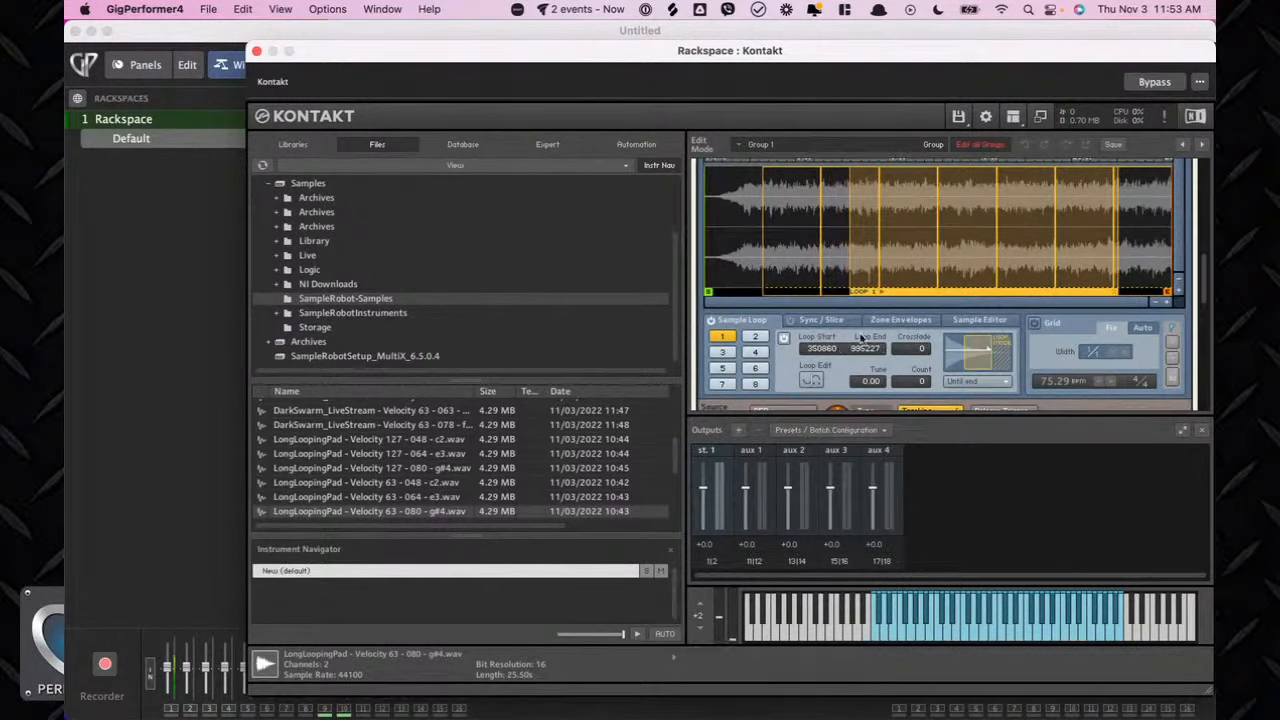
Set the loop crossfade to 26700.
drag(902, 354, 903, 336)
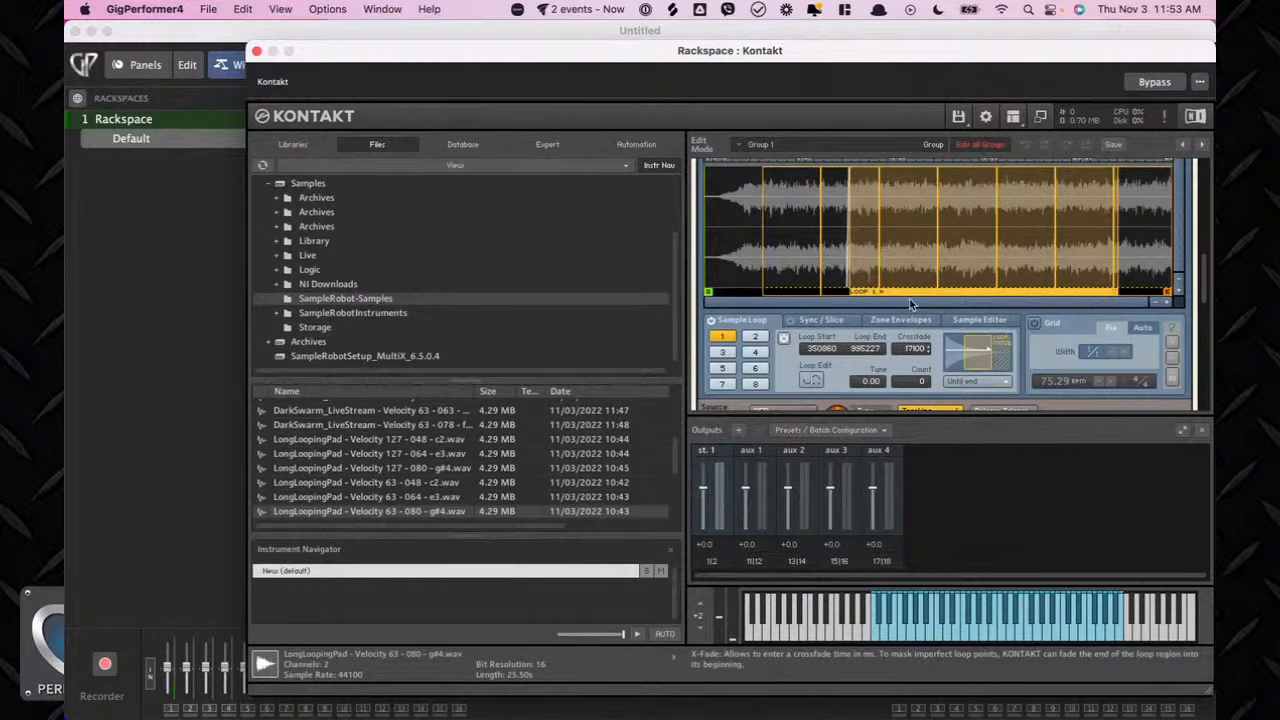
drag(911, 304, 908, 282)
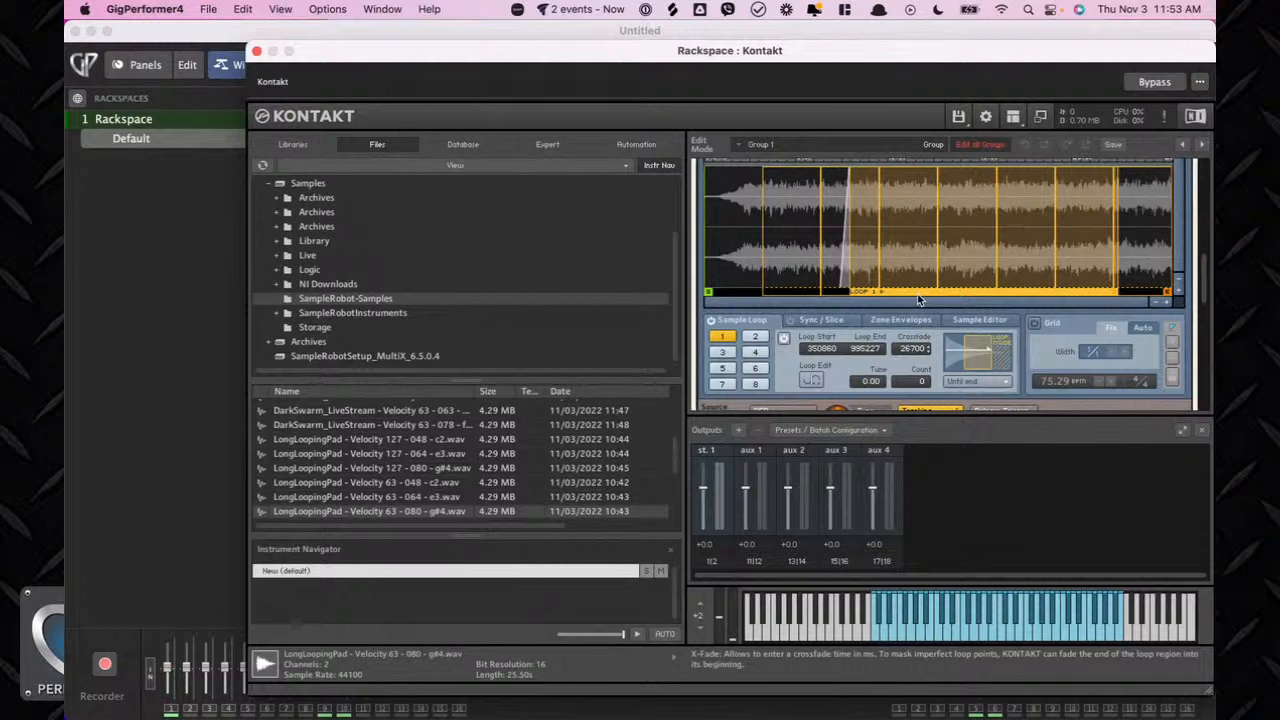
Examine the zone mapping and the looped waveform in the mapping and wave editors.
scroll(1000, 230, up, 10)
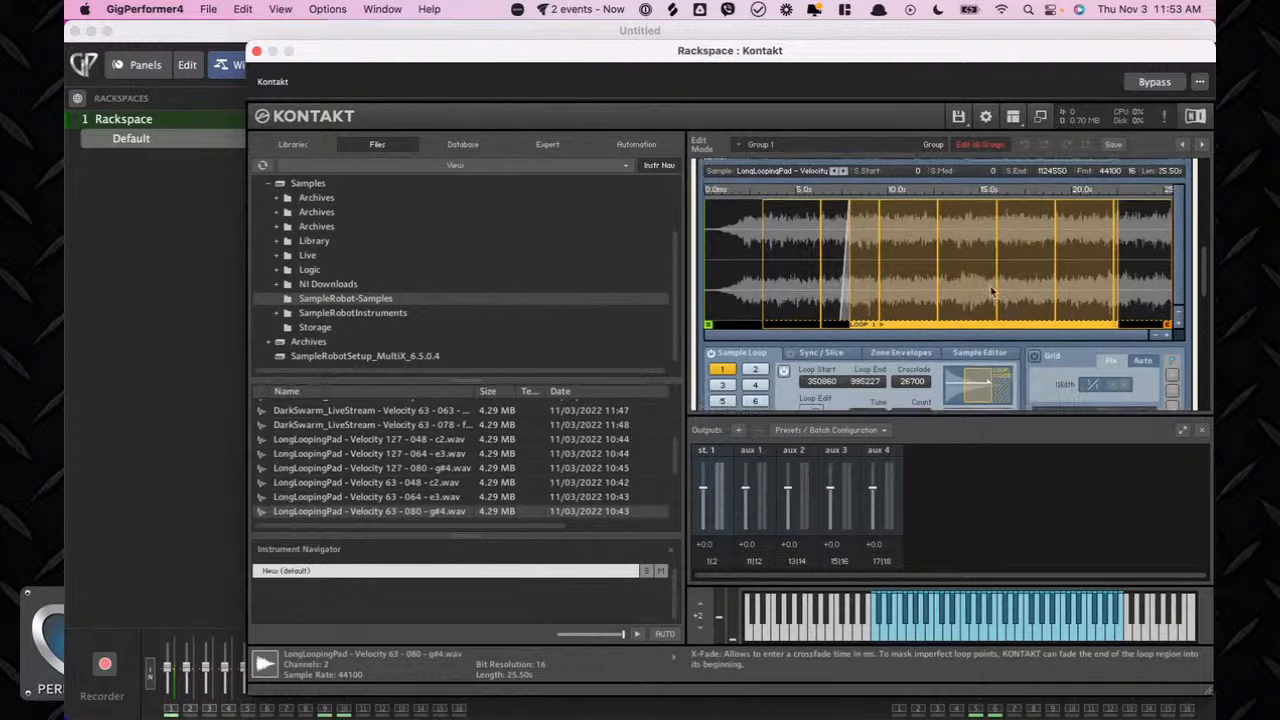
scroll(991, 292, down, 2)
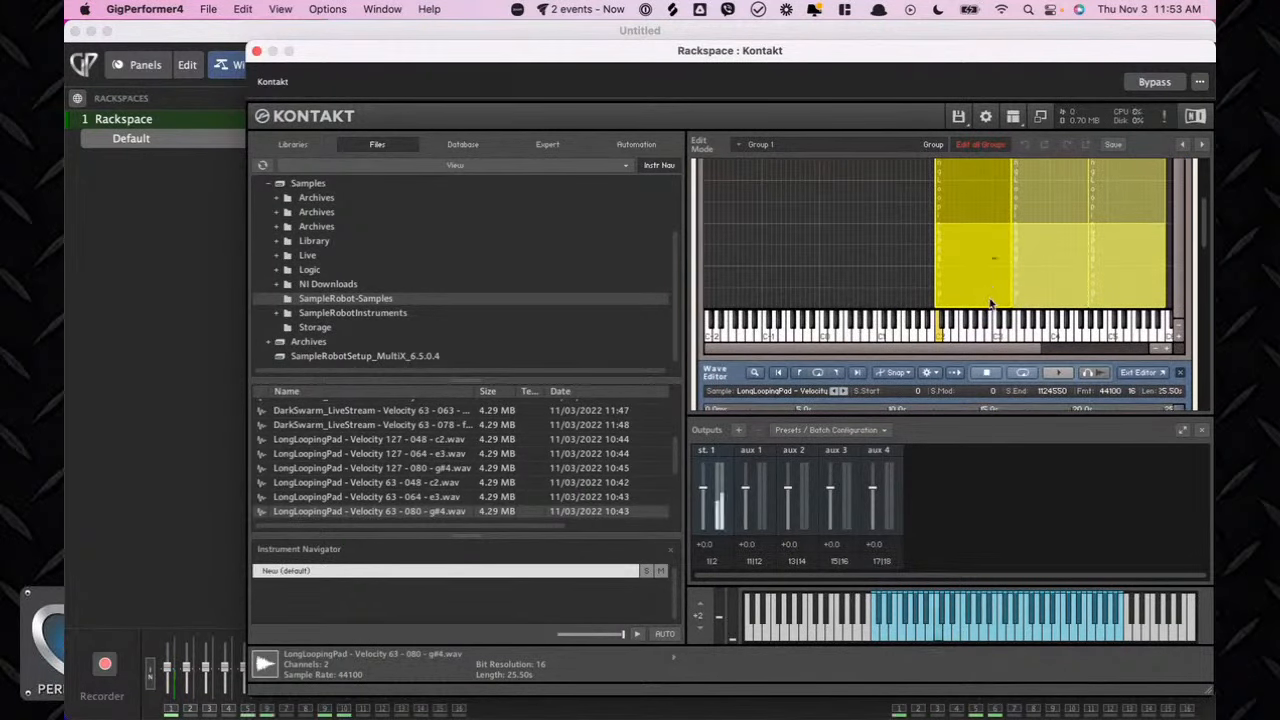
scroll(895, 389, down, 6)
scroll(988, 398, down, 3)
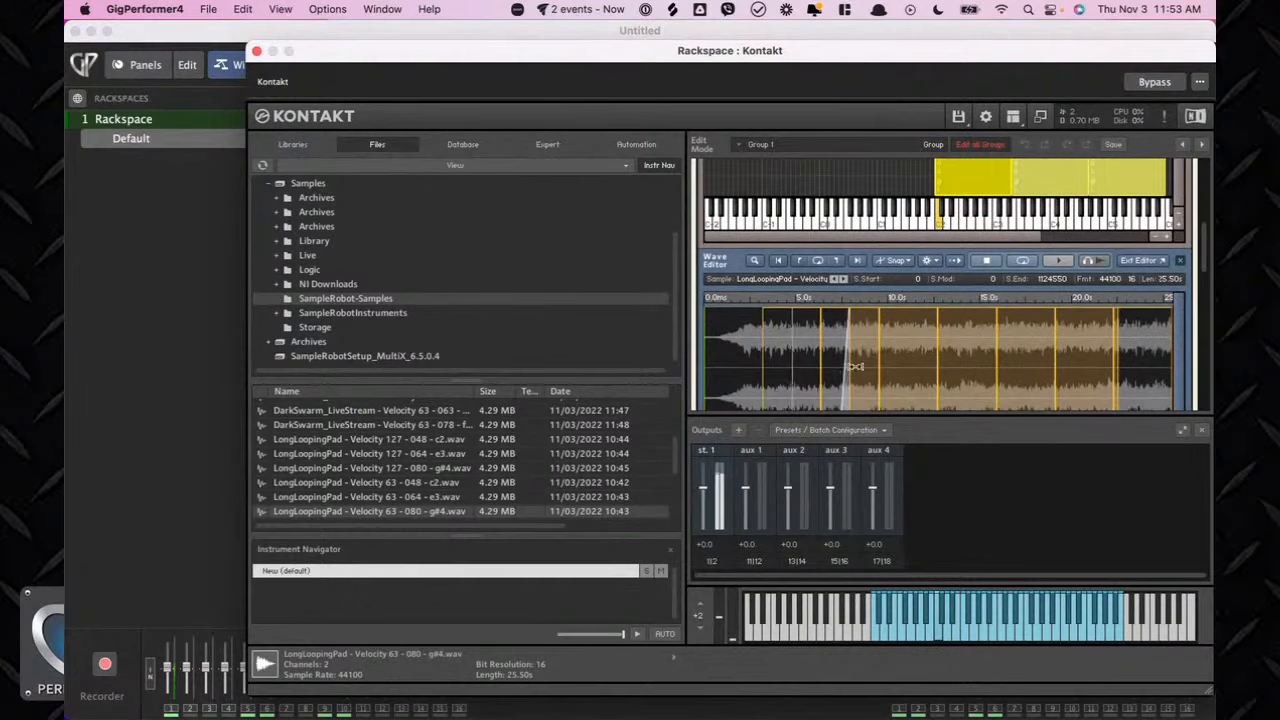
scroll(988, 398, down, 4)
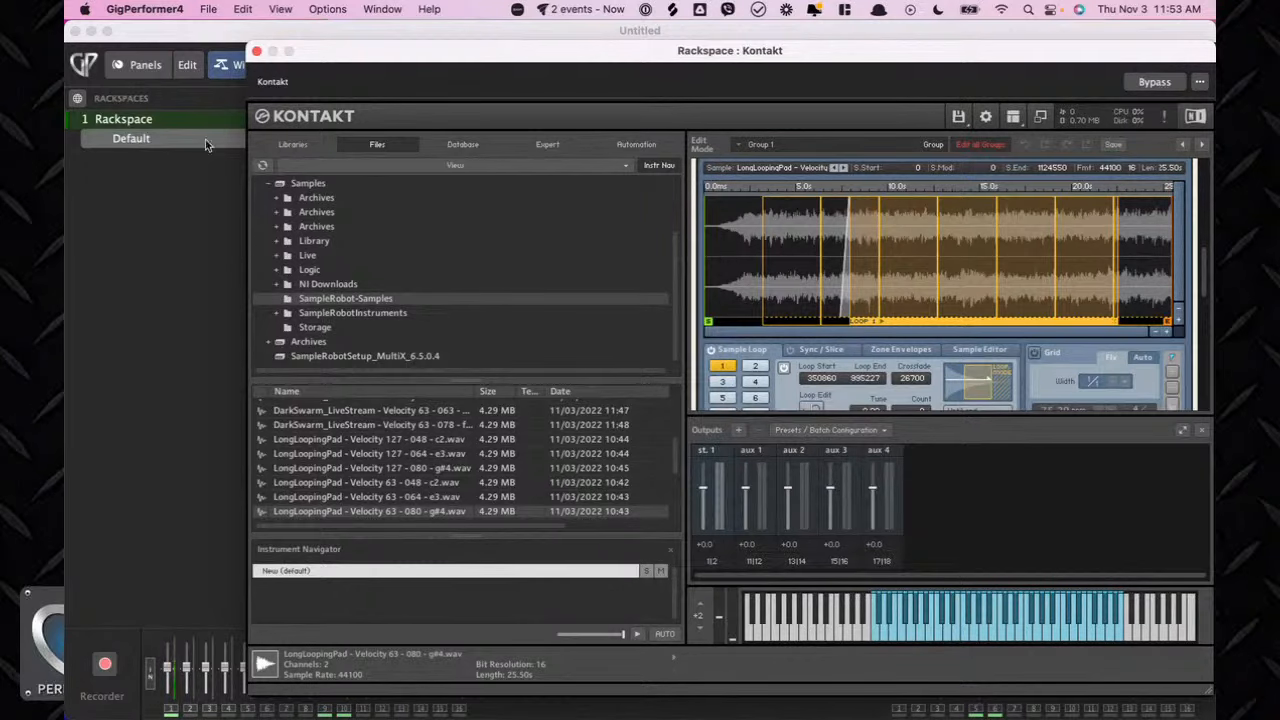
scroll(875, 294, up, 5)
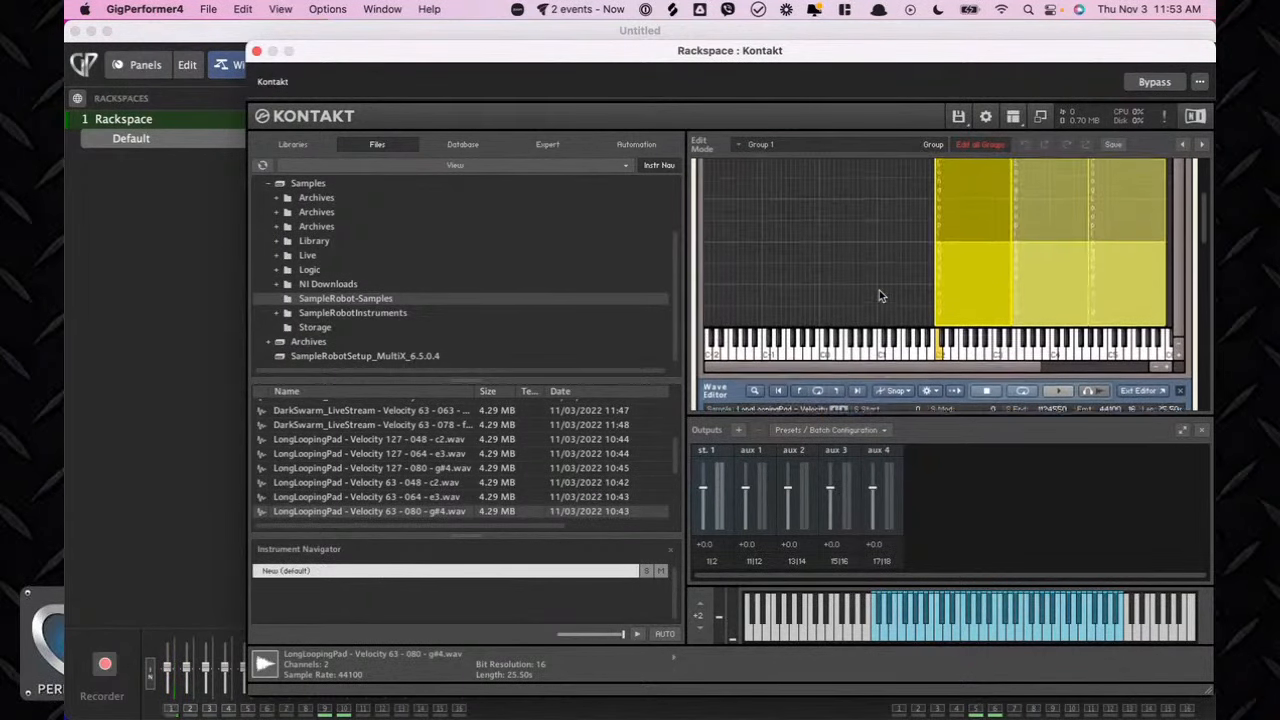
scroll(879, 292, down, 3)
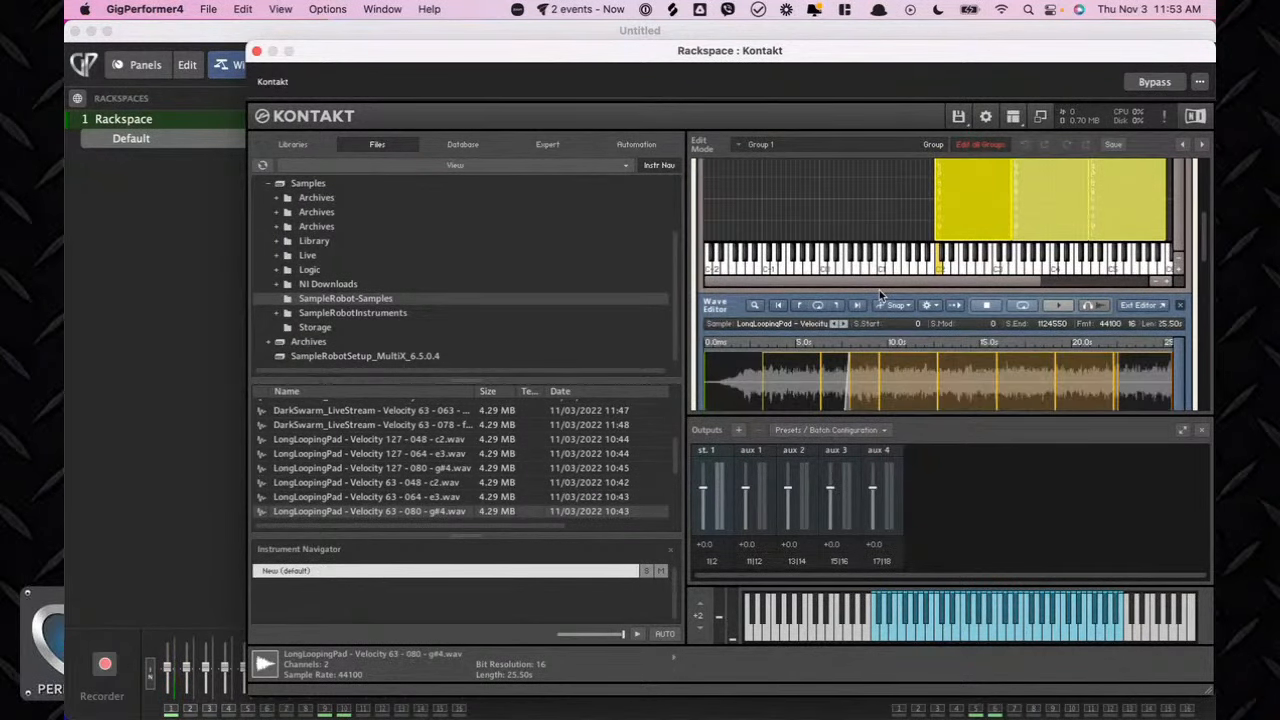
scroll(881, 296, up, 2)
scroll(881, 294, up, 1)
scroll(879, 295, up, 4)
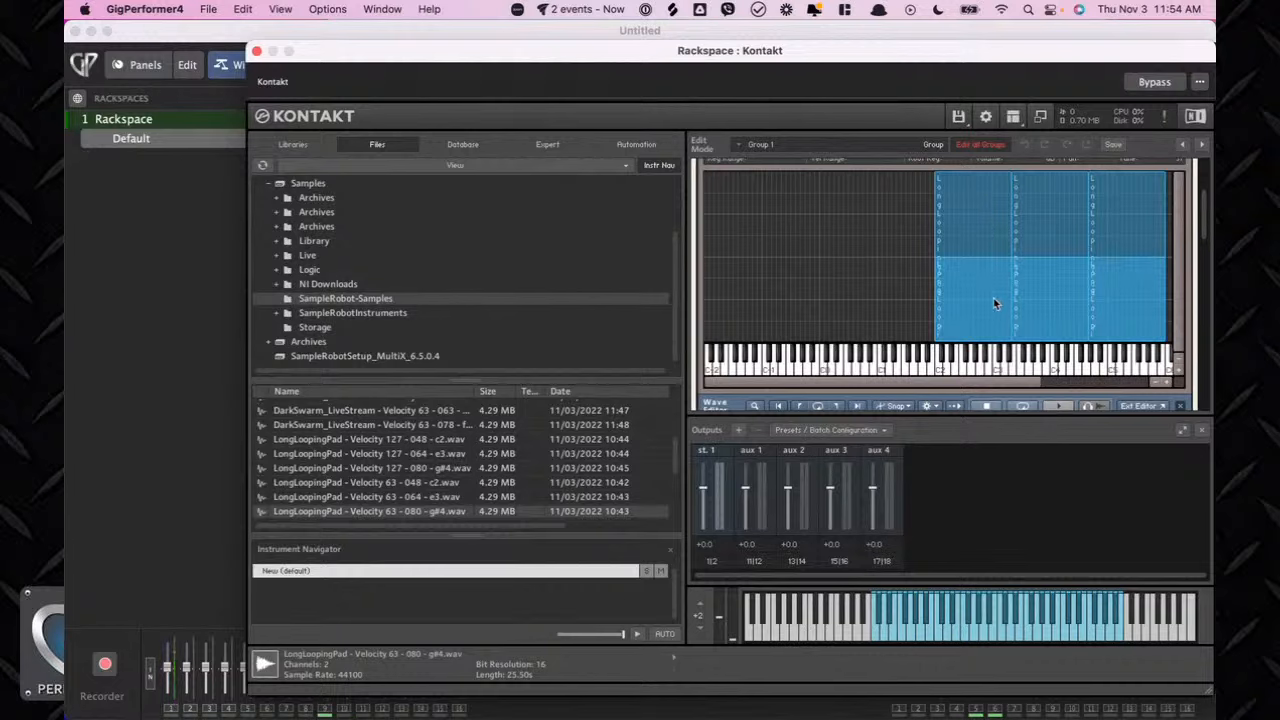
Select all mapped zones and copy the current zone's loop settings to all selected zones.
drag(843, 194, 1150, 314)
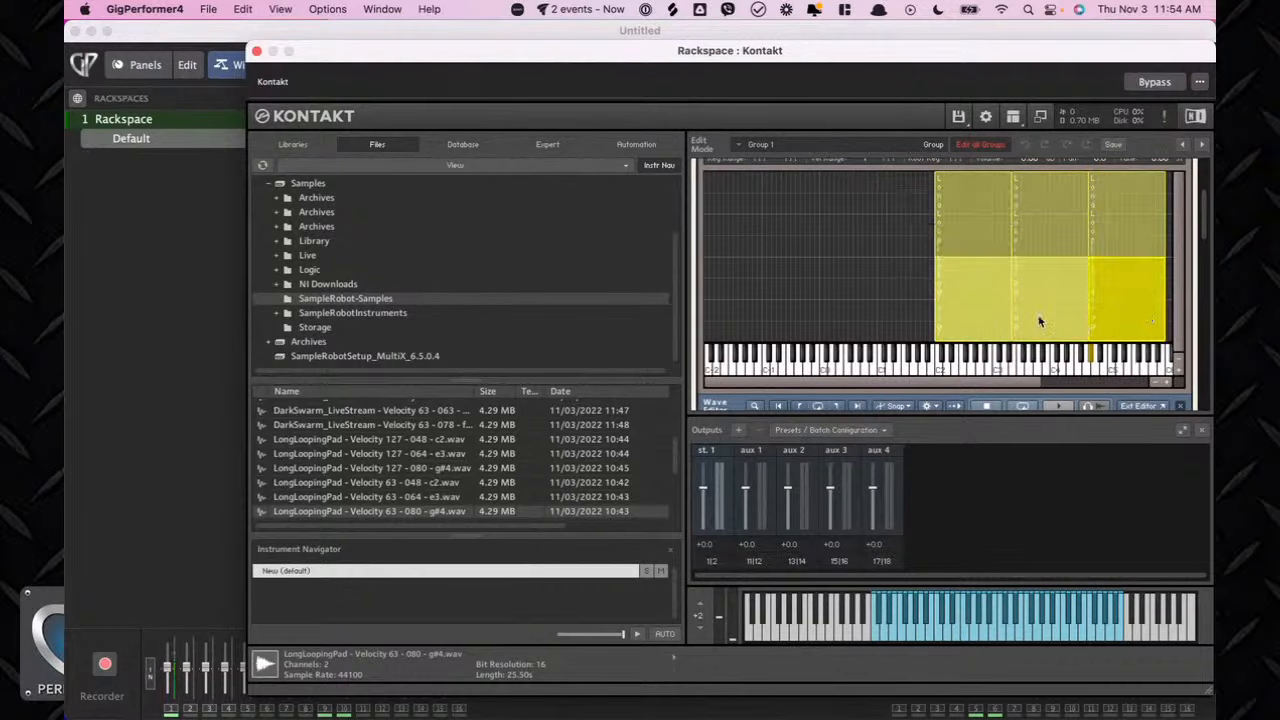
click(970, 306)
shift+click(971, 307)
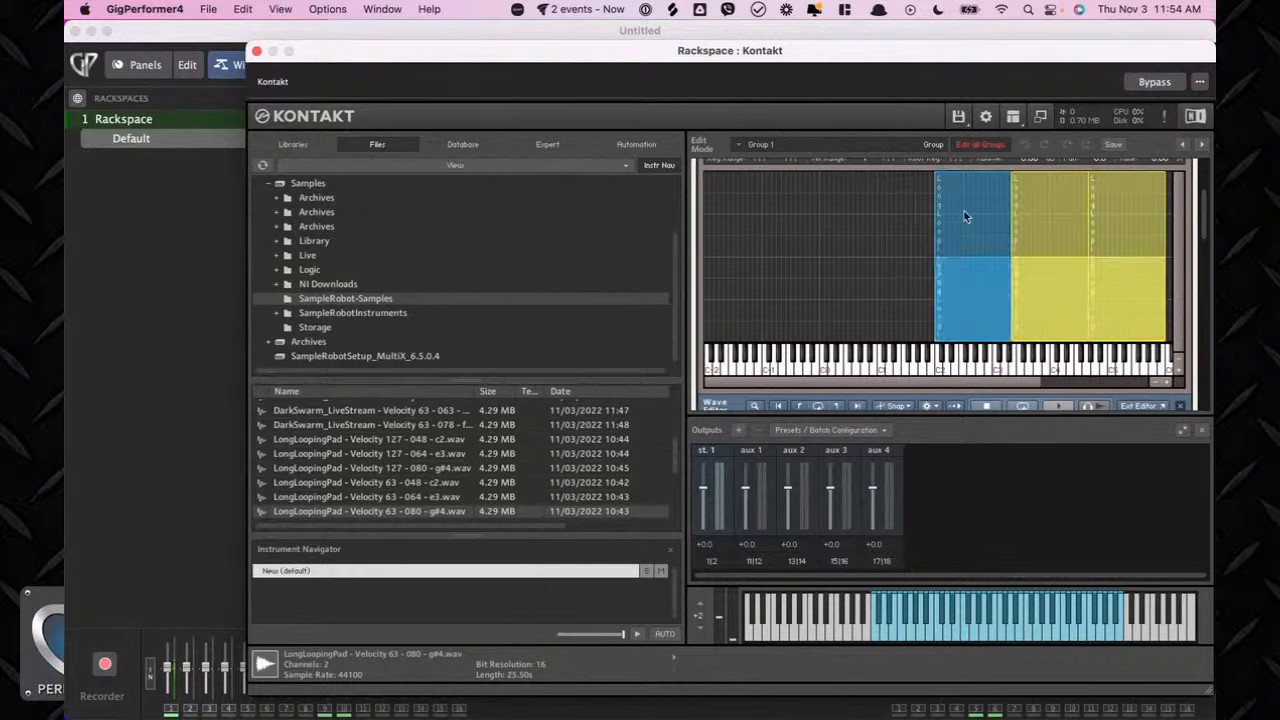
shift+click(966, 214)
shift+click(970, 298)
double_click(969, 298)
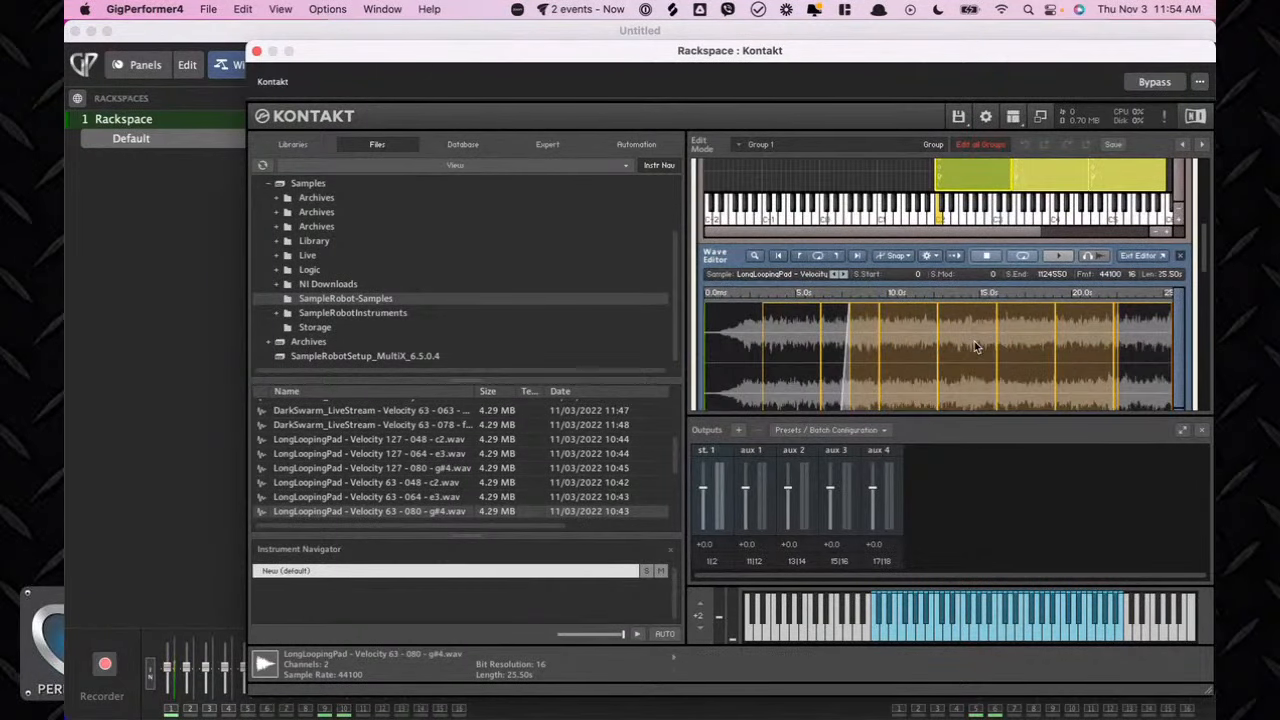
click(930, 231)
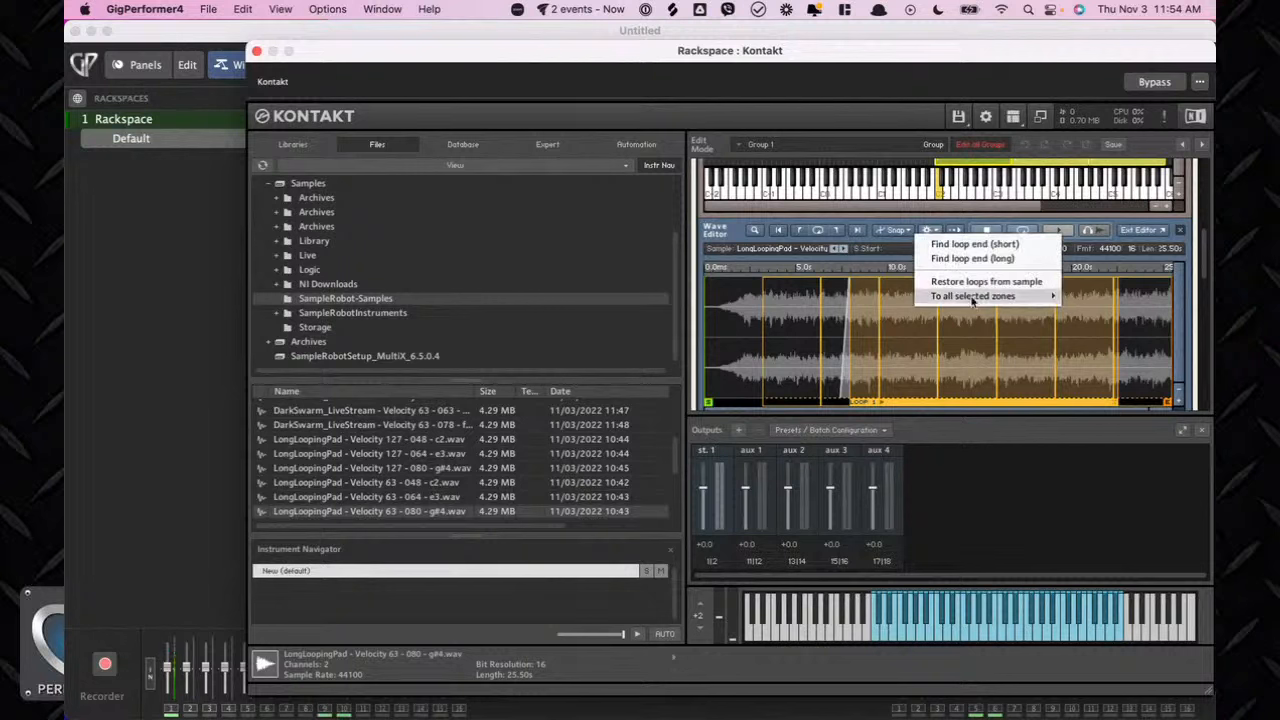
mouse_move(971, 302)
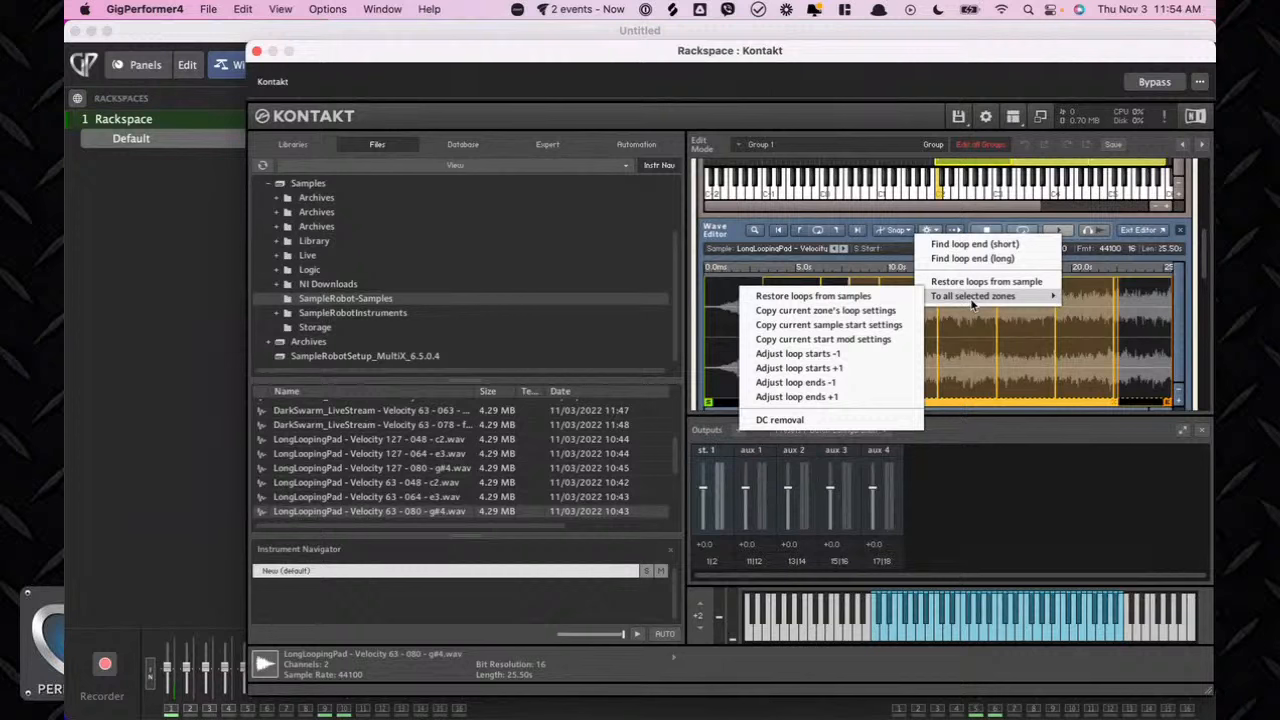
click(884, 318)
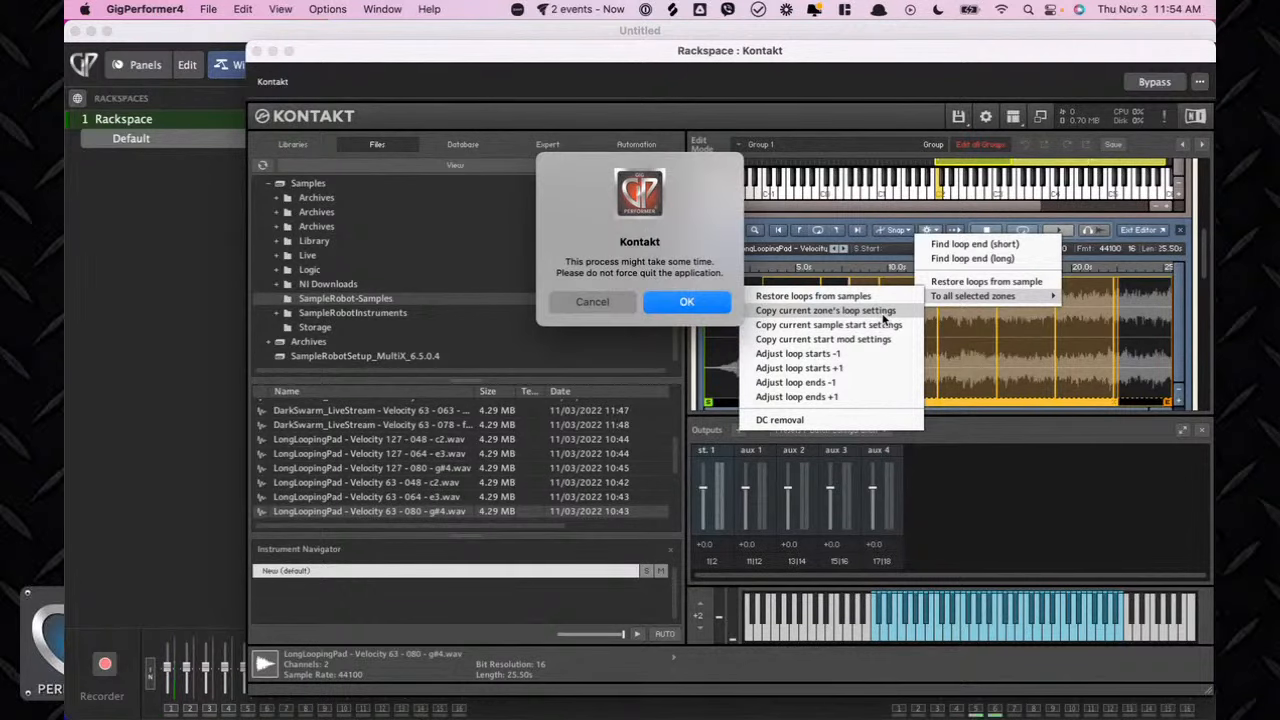
click(686, 304)
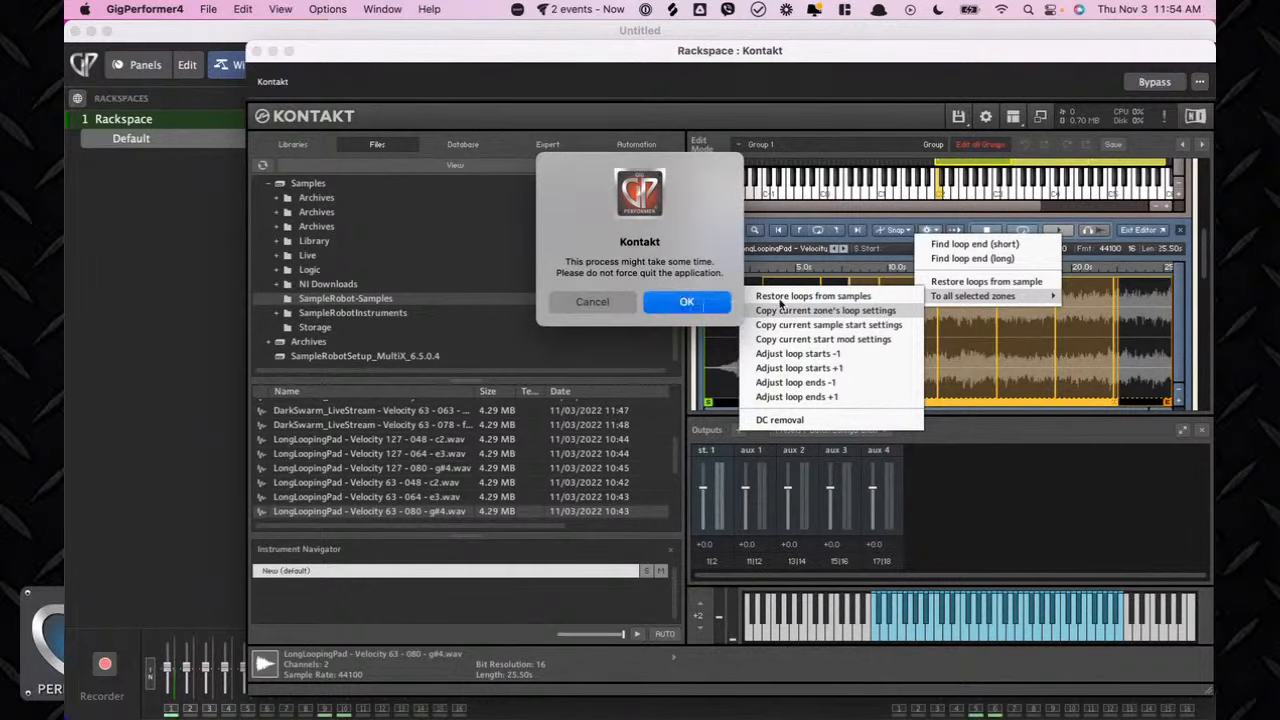
click(677, 305)
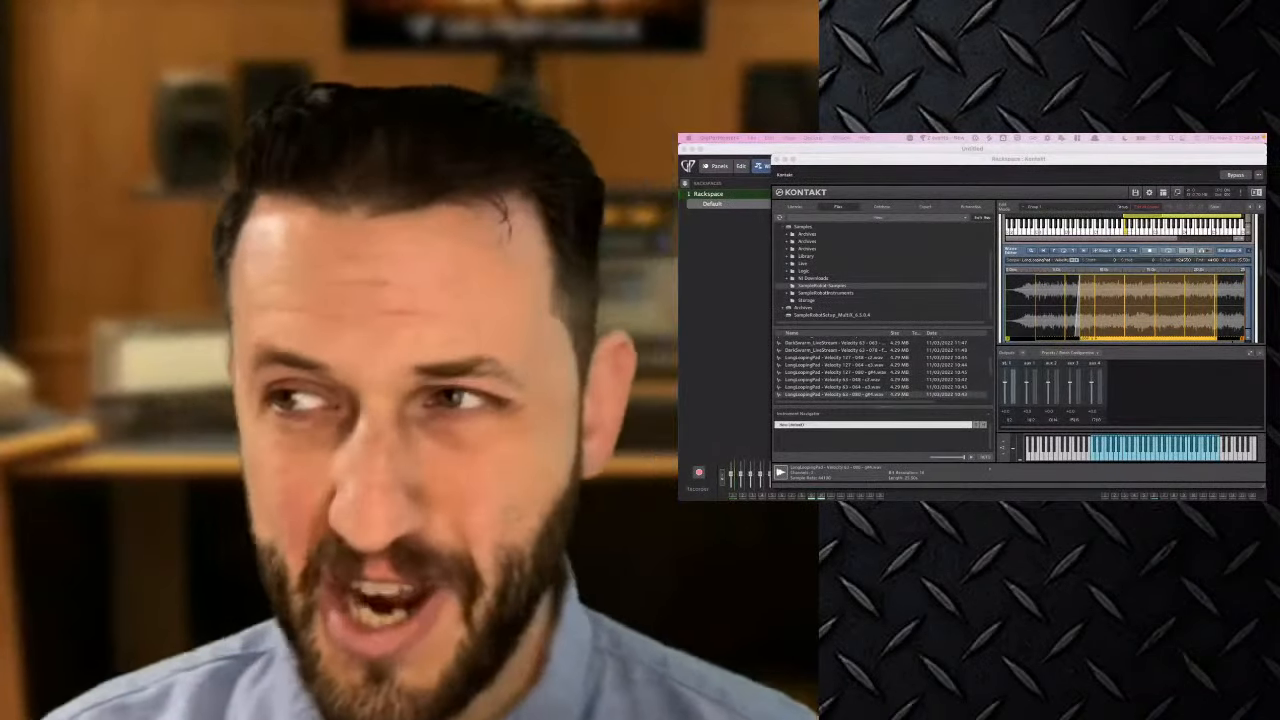
Check each zone's waveform in the wave editor to inspect its loop region.
scroll(1132, 314, up, 3)
scroll(1132, 314, up, 2)
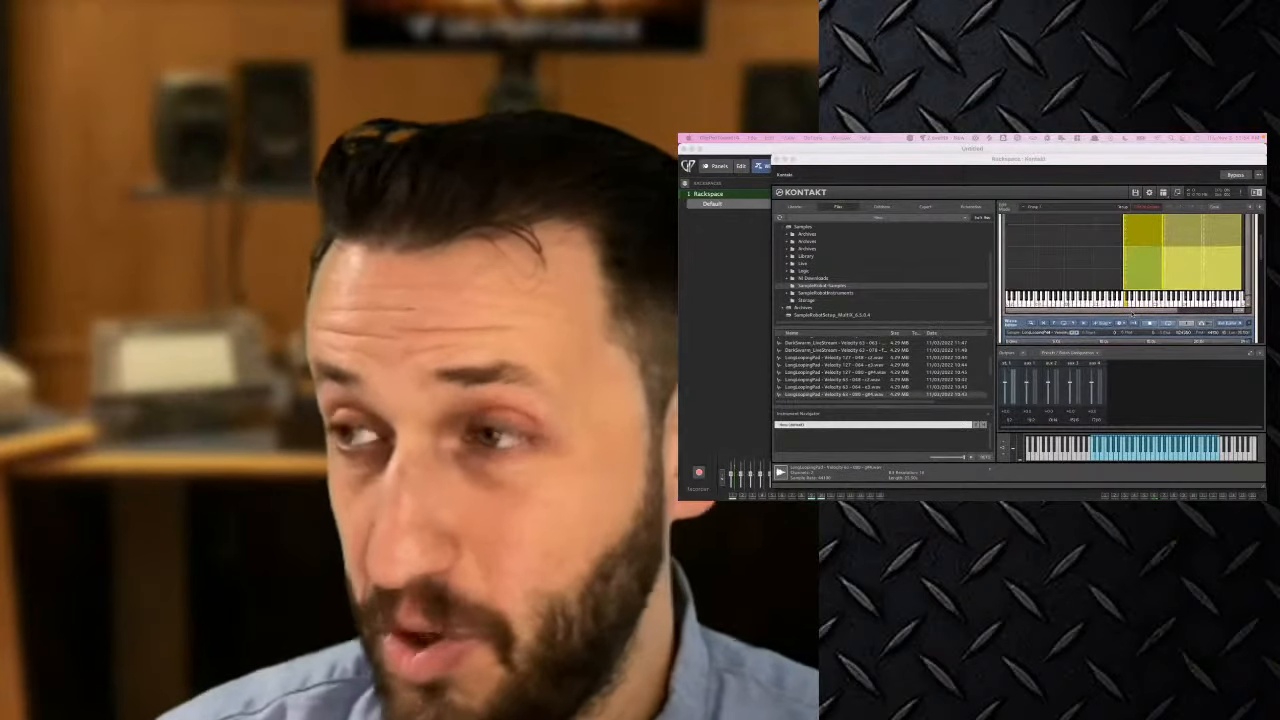
scroll(1132, 314, down, 4)
click(1092, 235)
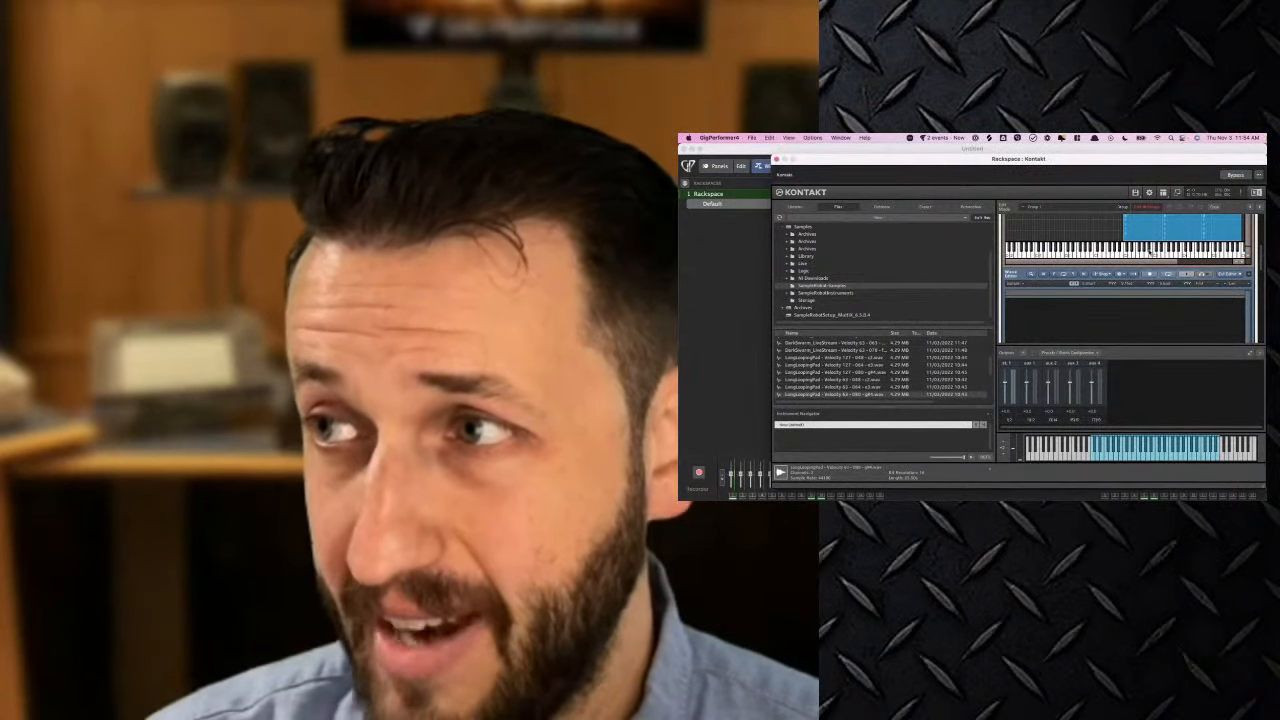
click(1146, 231)
click(1184, 230)
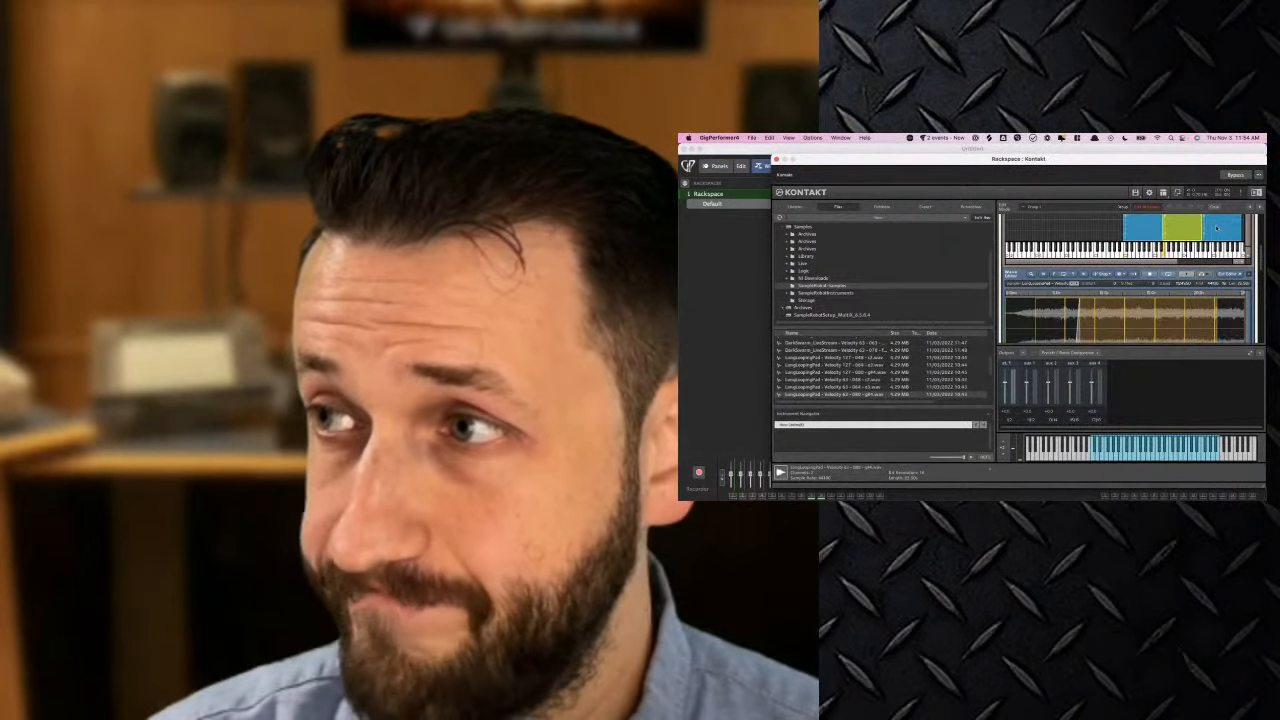
click(1217, 228)
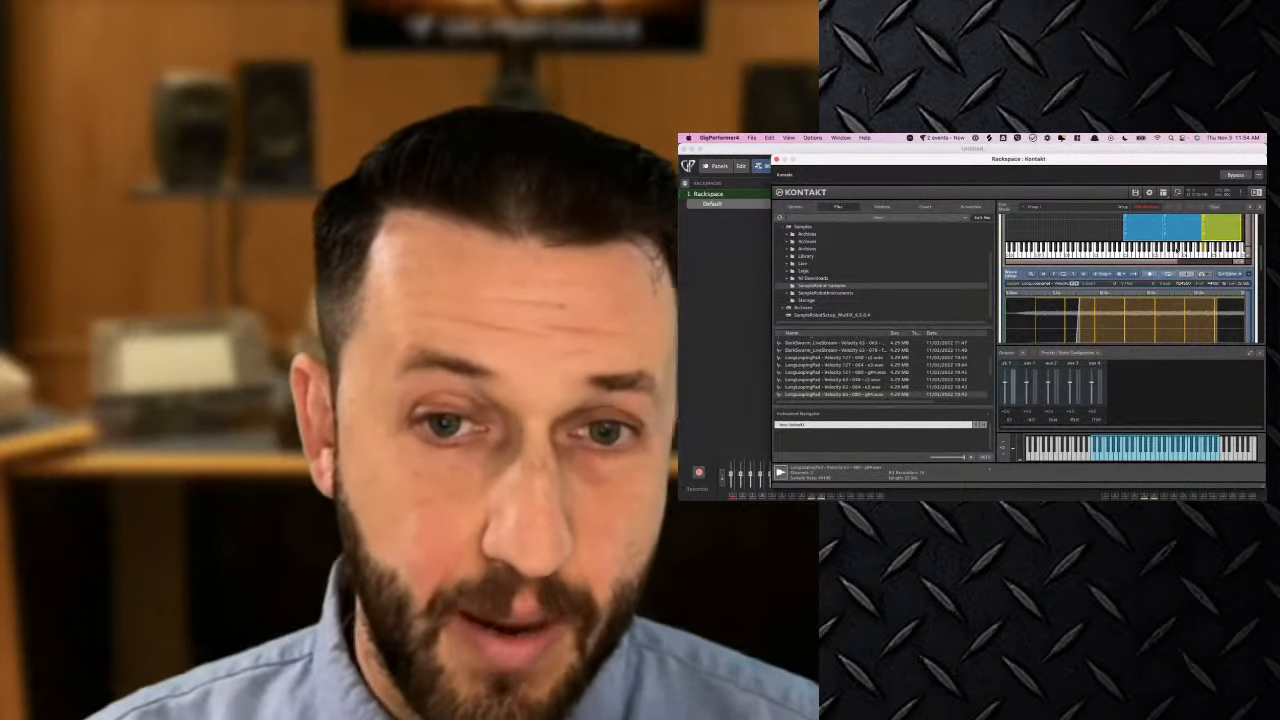
scroll(1143, 254, up, 3)
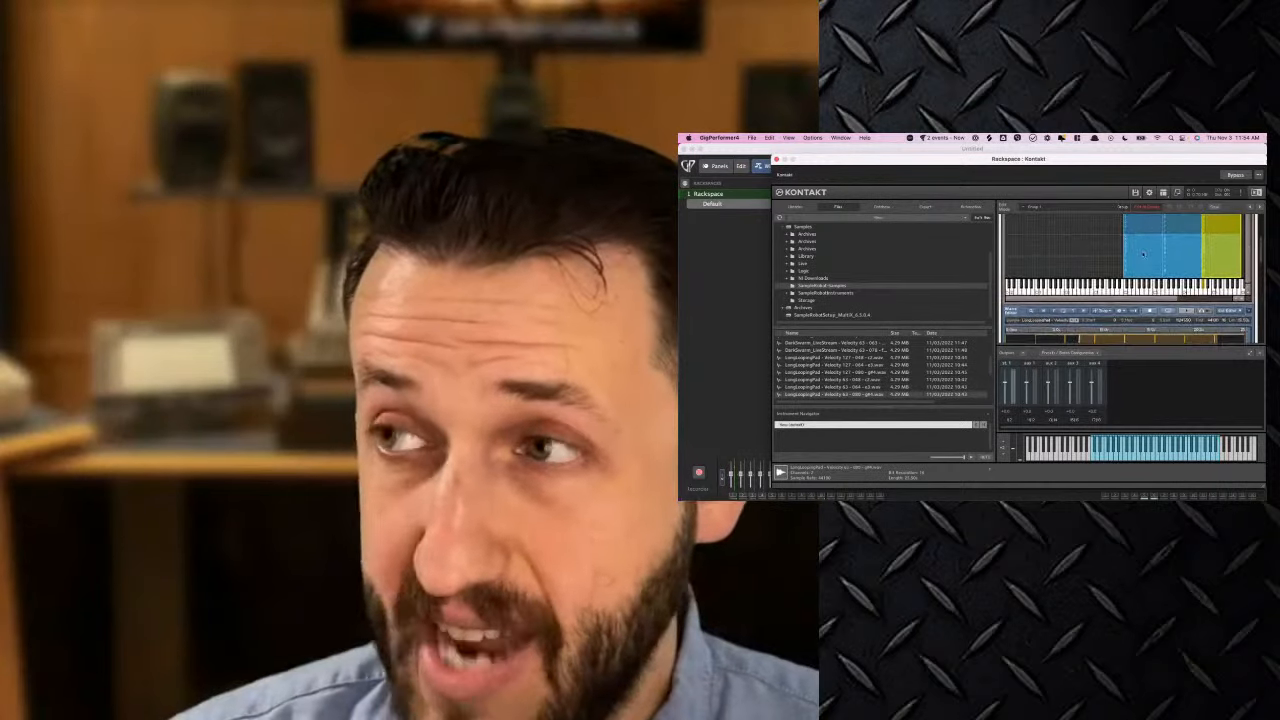
scroll(1143, 254, down, 5)
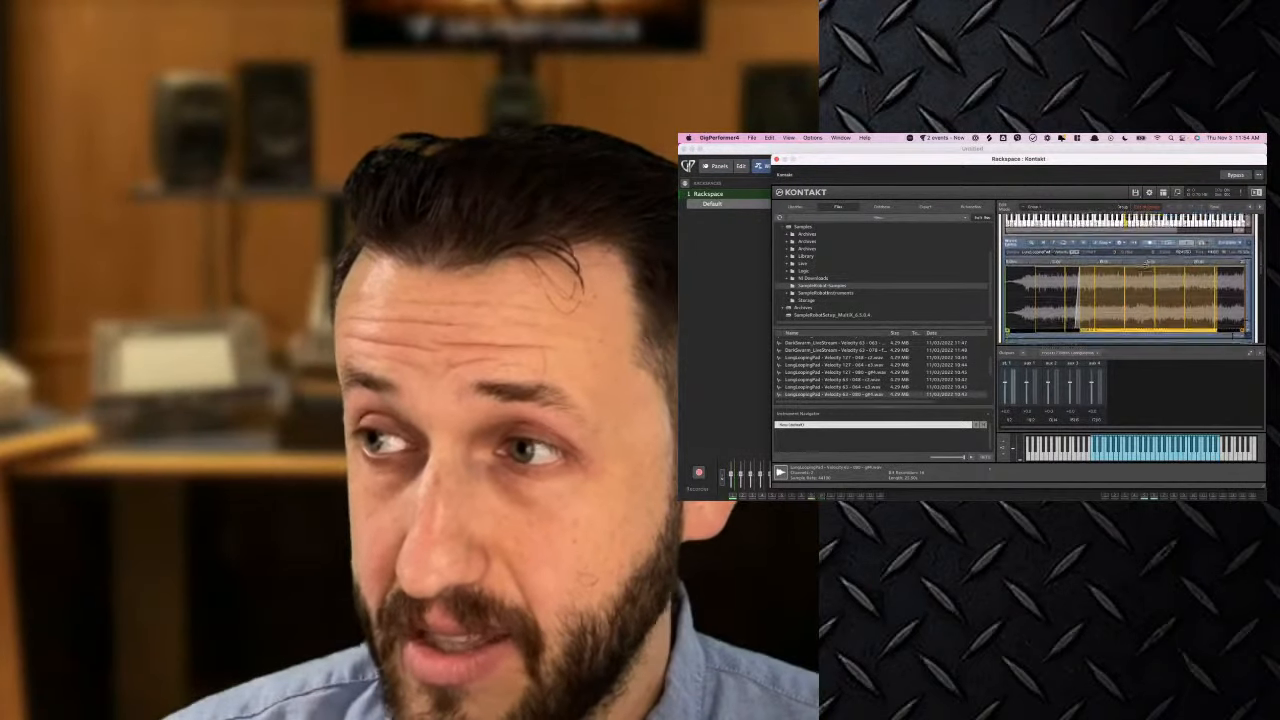
scroll(1148, 262, down, 2)
scroll(1160, 258, up, 5)
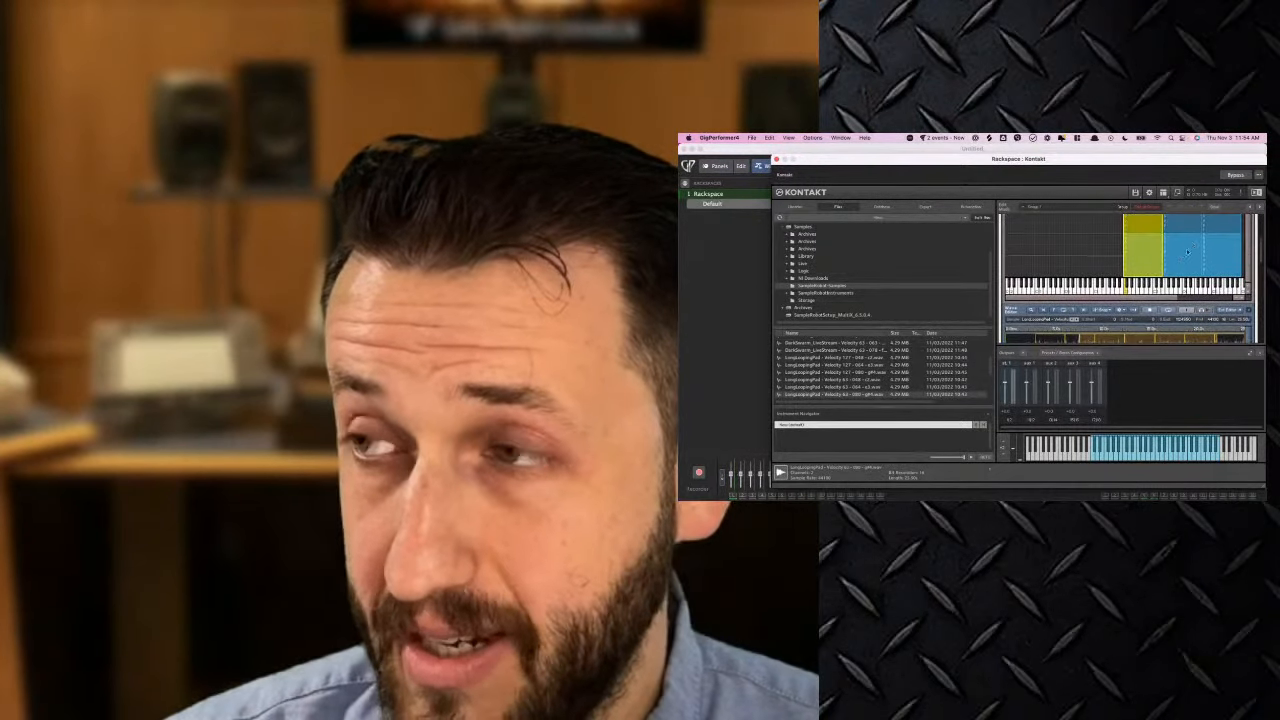
click(1187, 252)
scroll(1187, 252, down, 3)
scroll(1187, 252, up, 3)
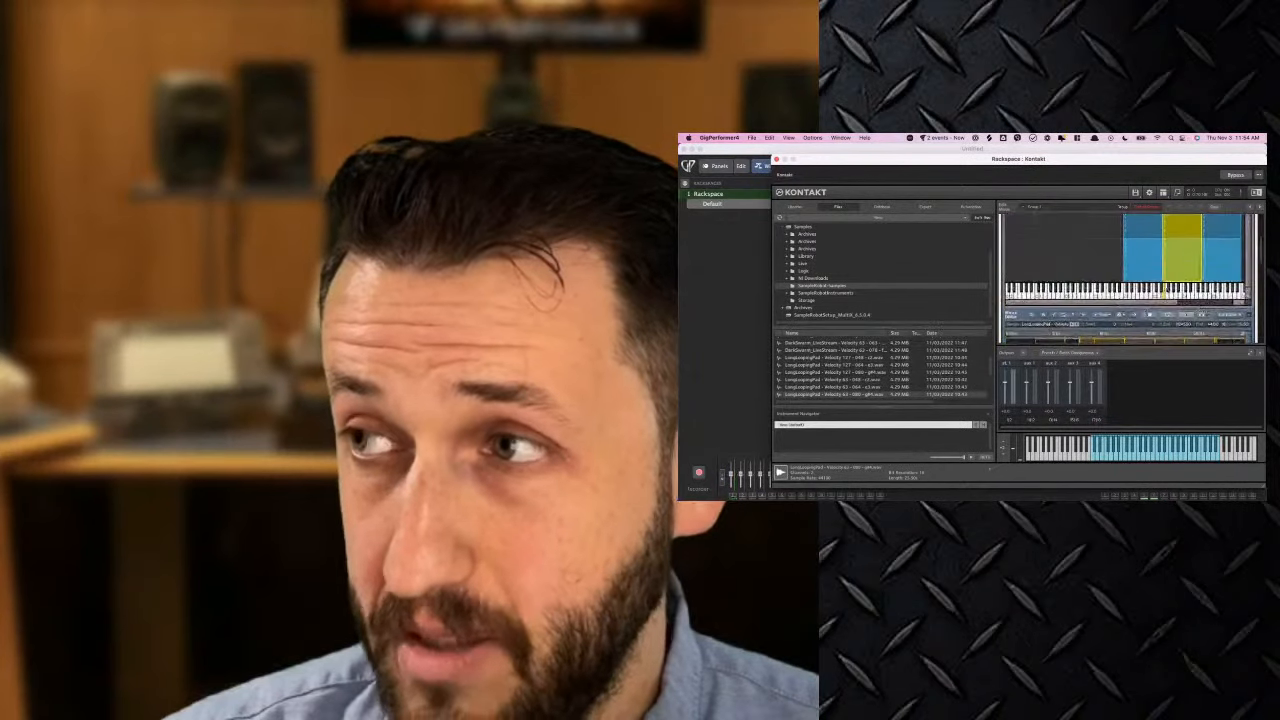
scroll(1066, 268, down, 4)
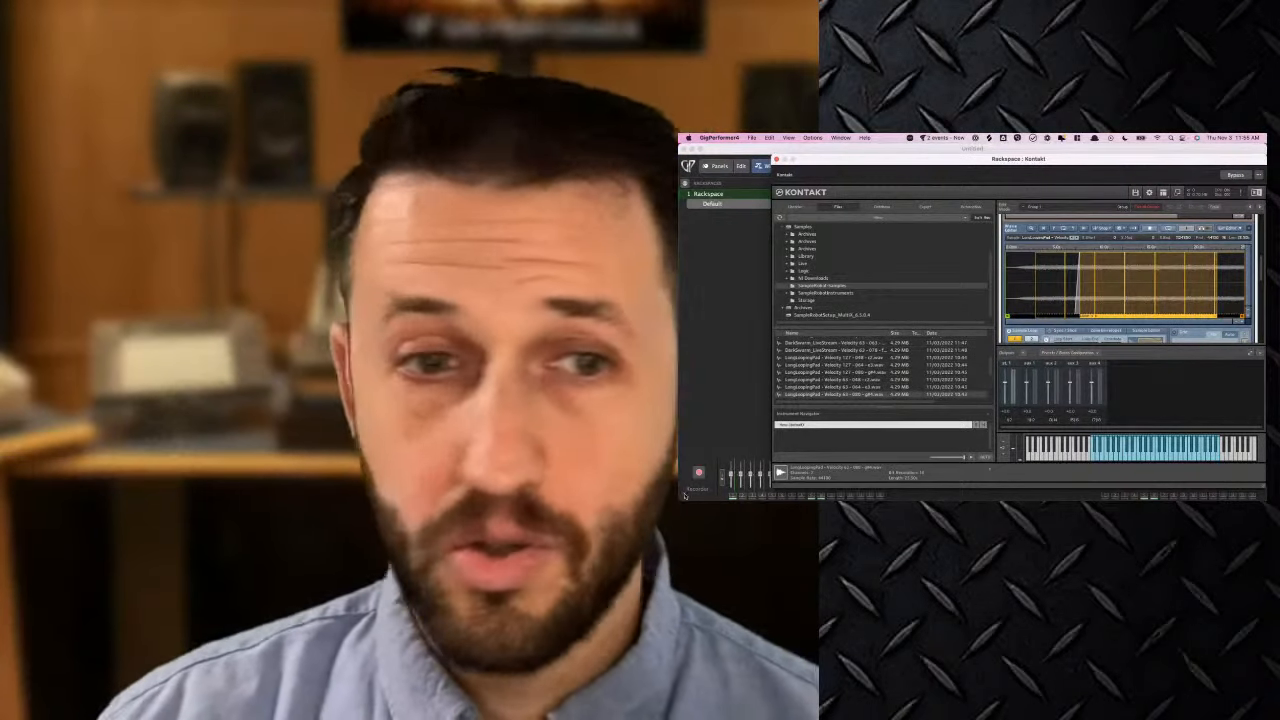
mouse_move(924, 491)
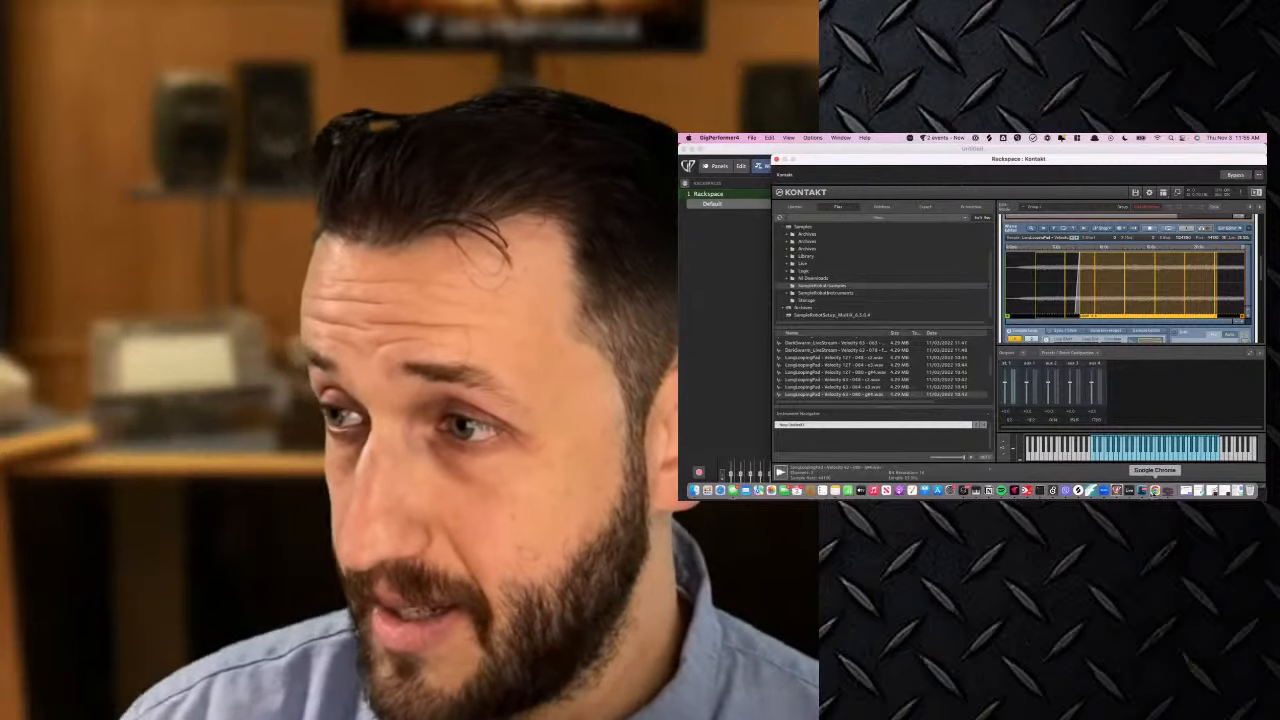
click(1167, 490)
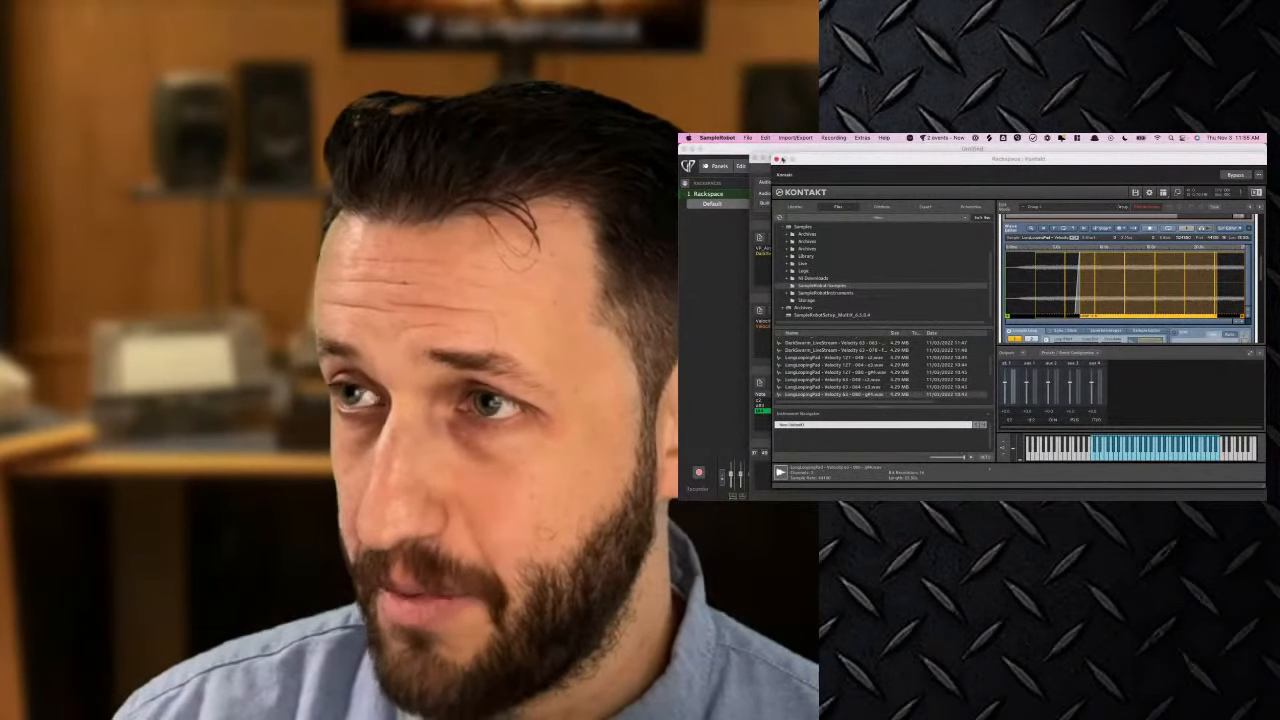
click(779, 159)
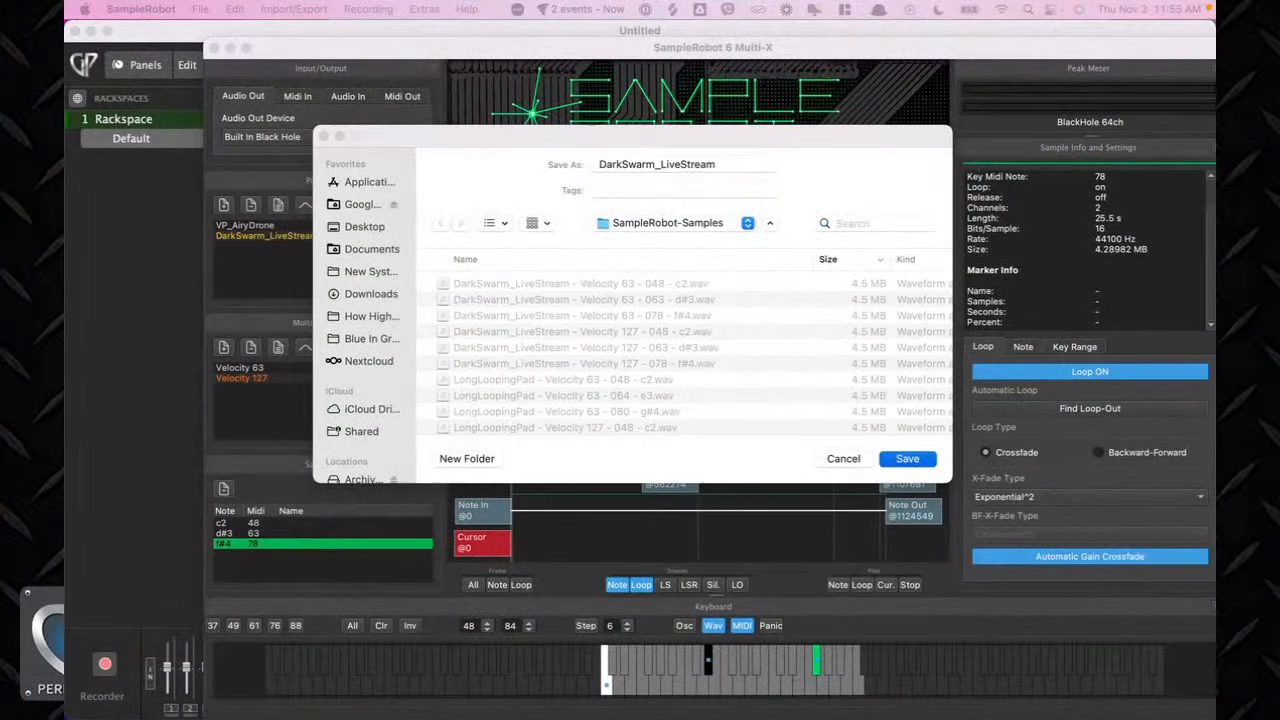
click(471, 144)
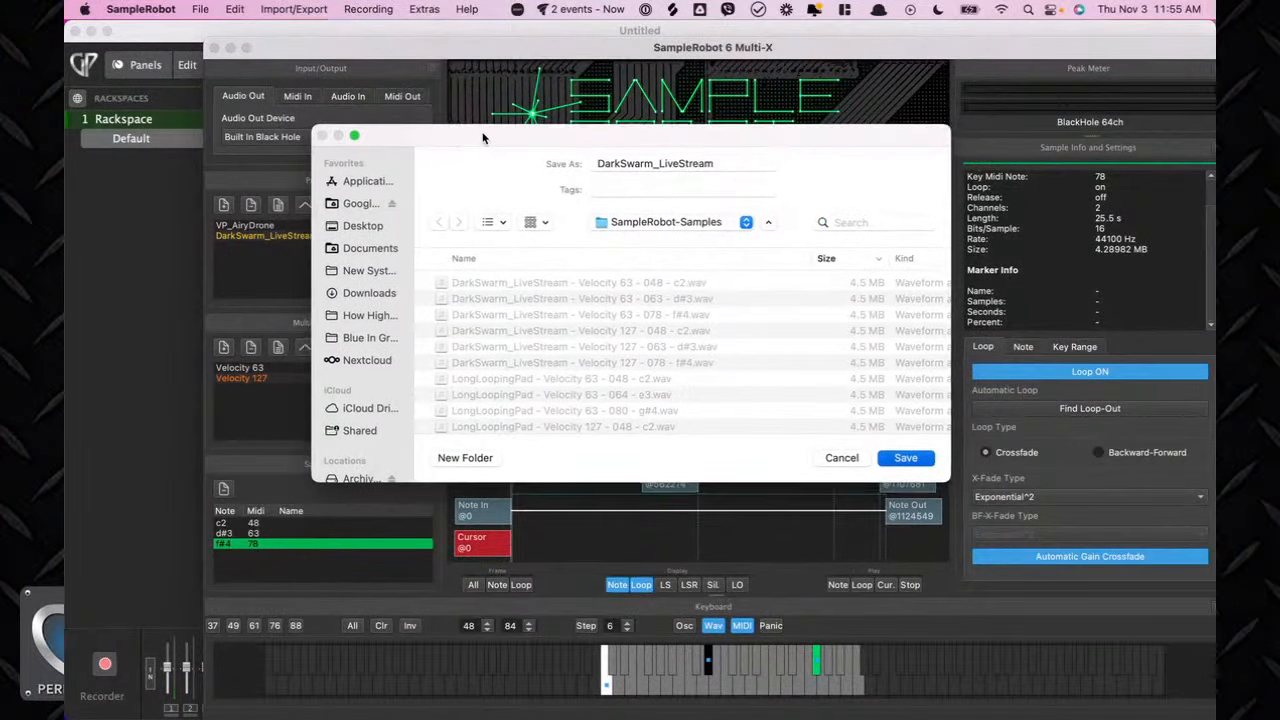
drag(483, 136, 386, 111)
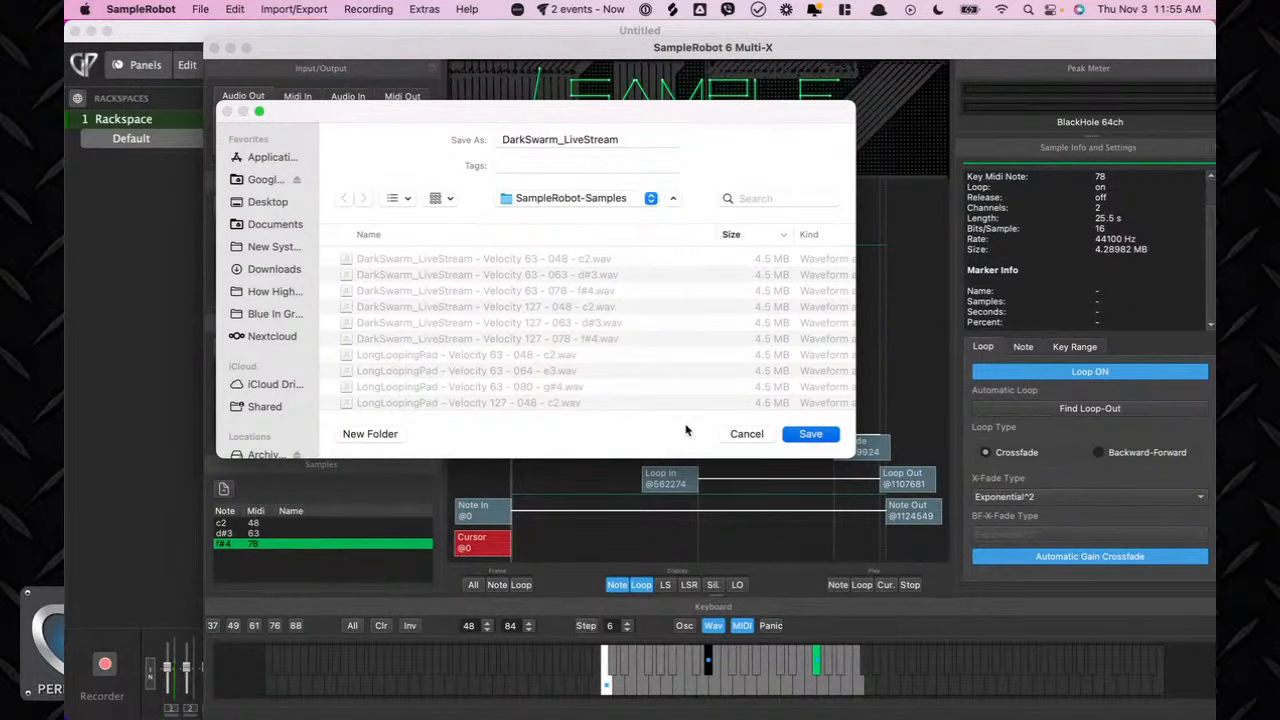
key(ctrl+Up)
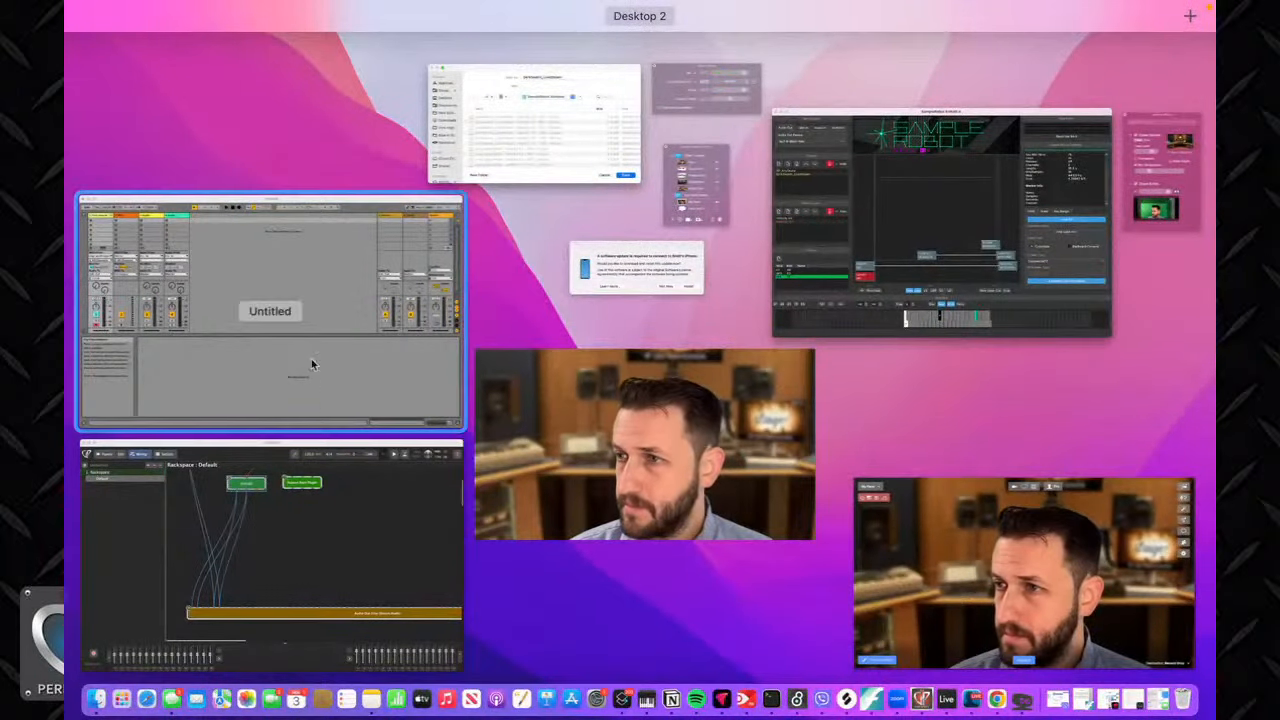
click(311, 364)
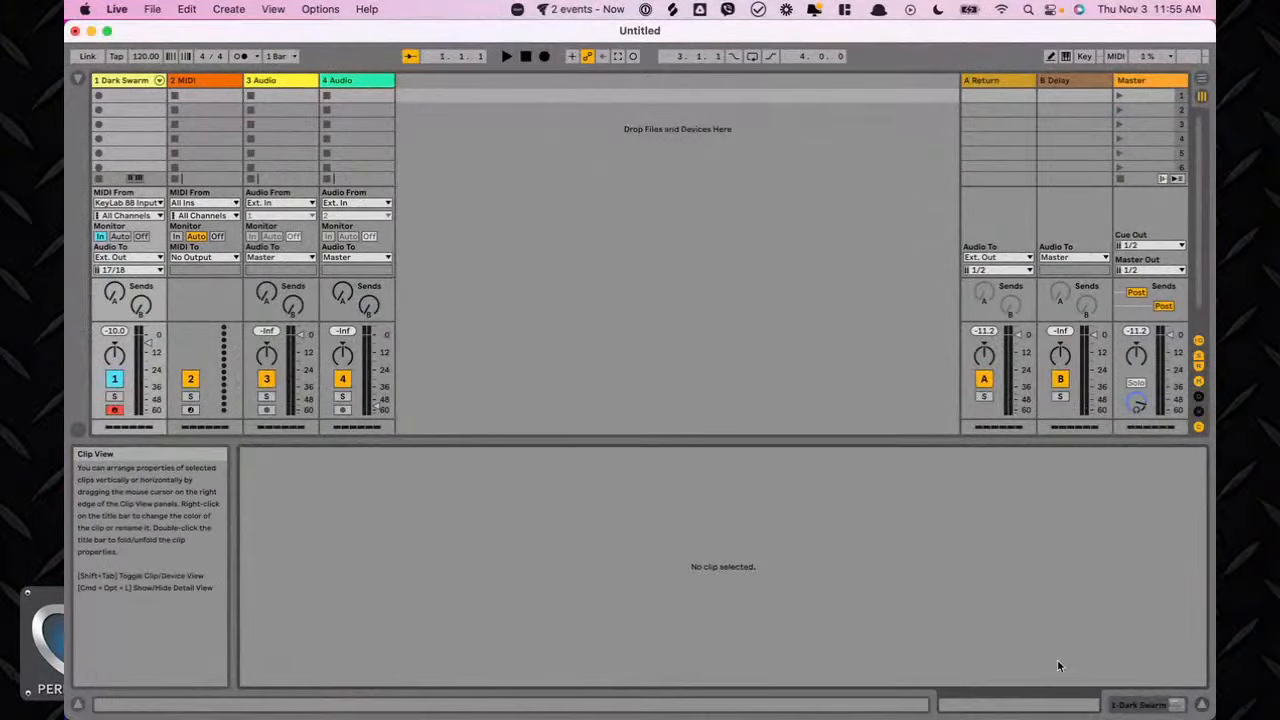
click(920, 700)
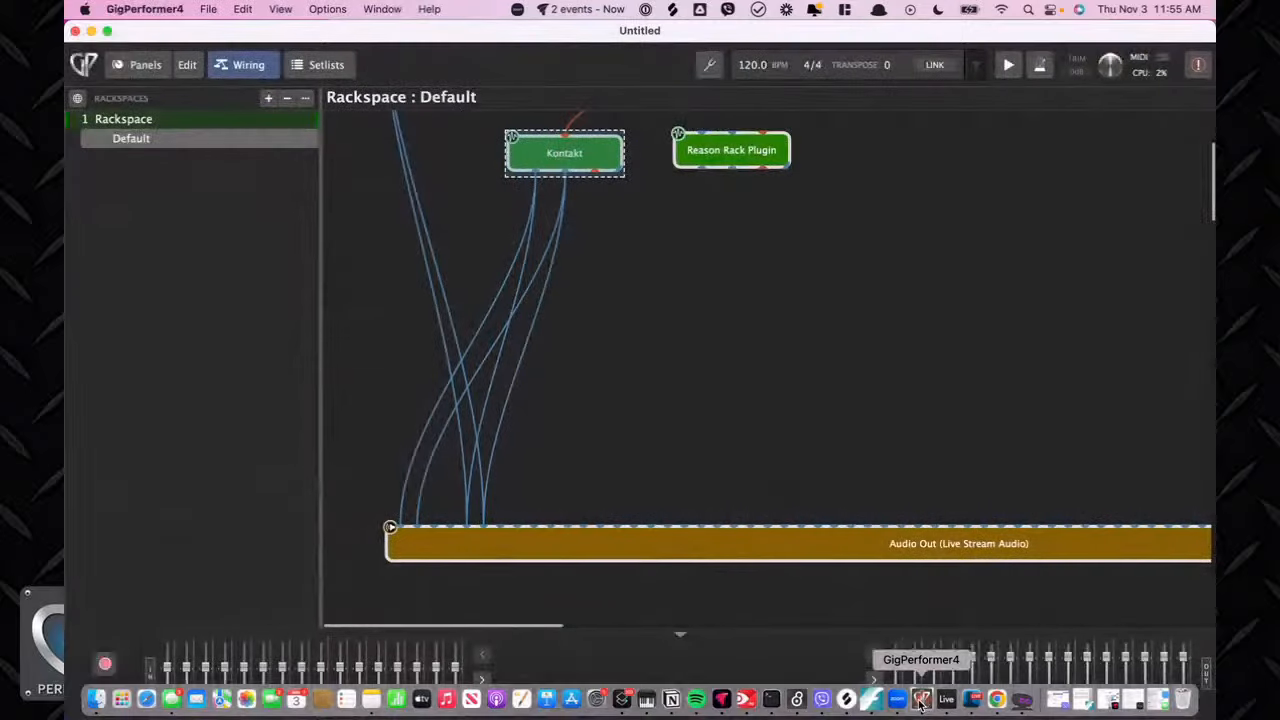
Reopen the Kontakt plugin window from the wiring view.
scroll(637, 320, up, 5)
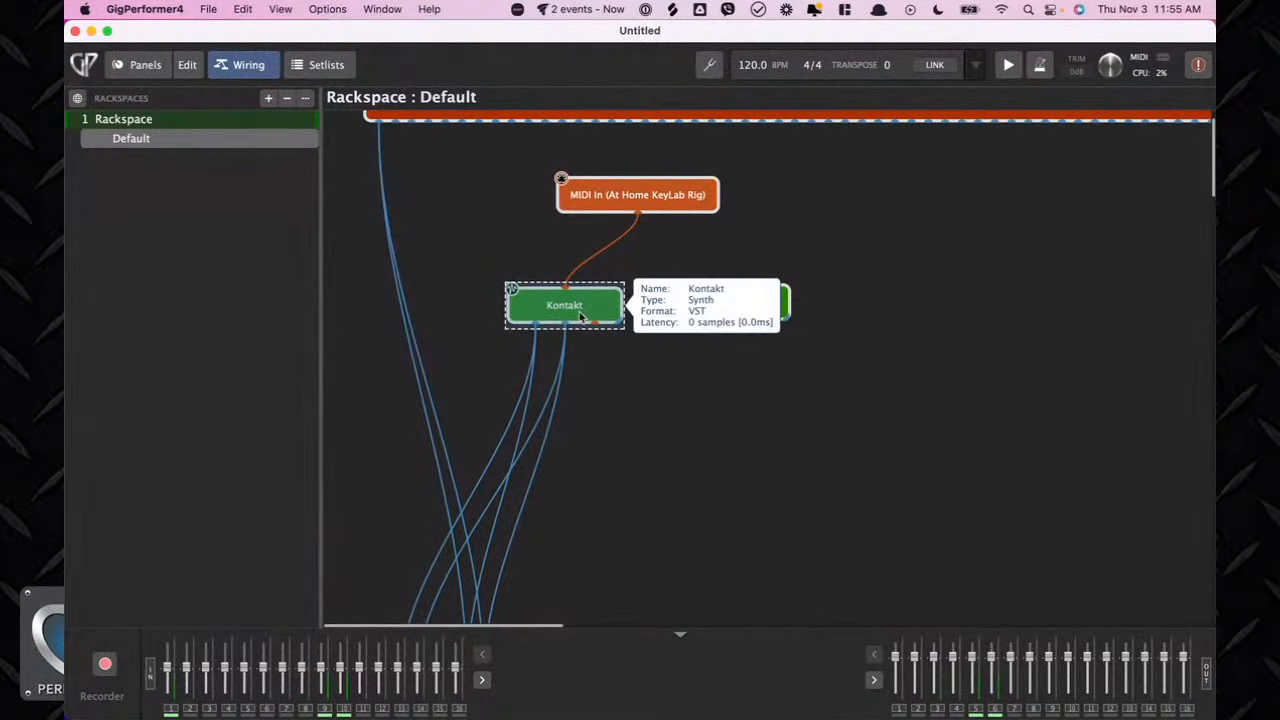
double_click(581, 316)
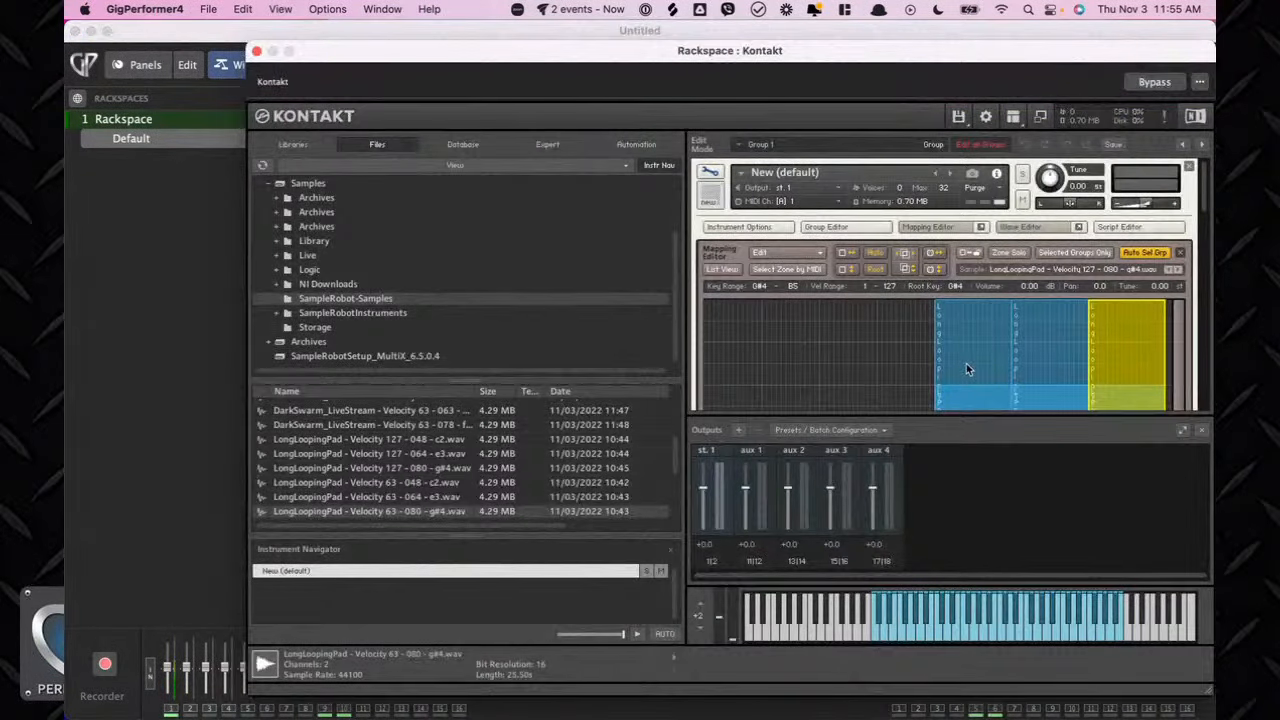
scroll(966, 369, down, 3)
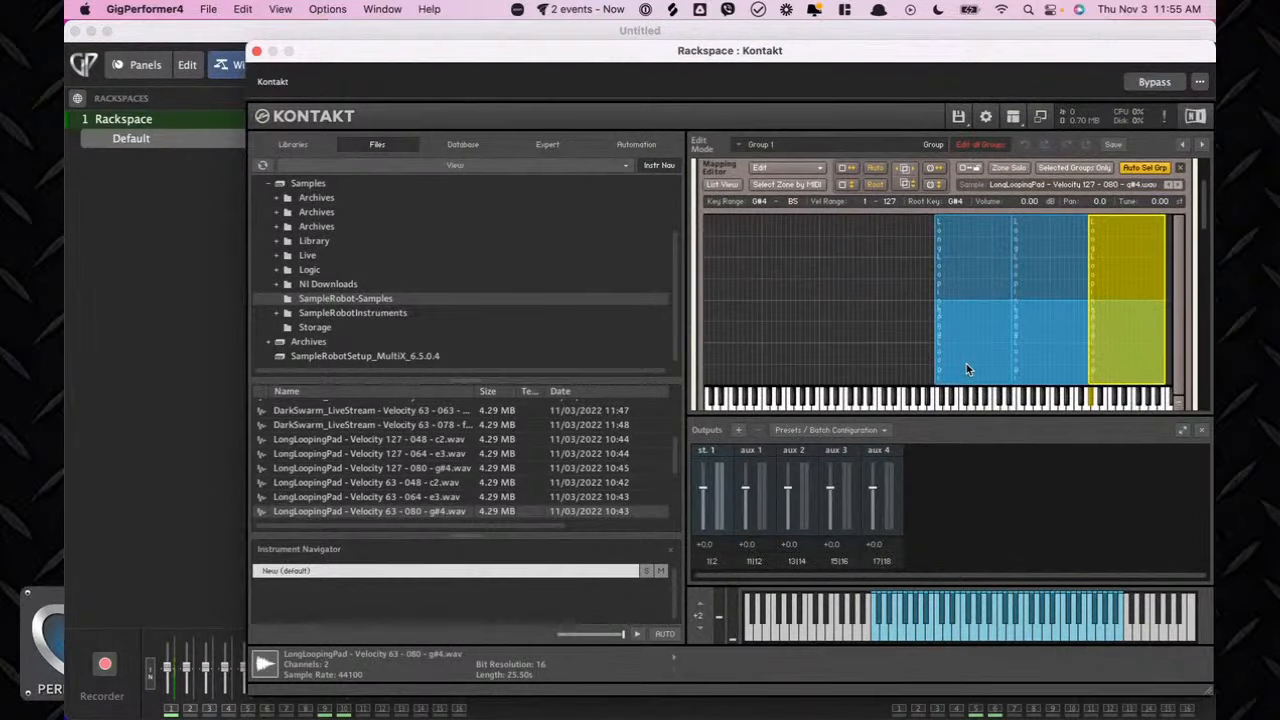
Open the Save Instrument dialog and navigate to the SampleRobotInstruments folder on the Samples drive.
scroll(821, 341, up, 3)
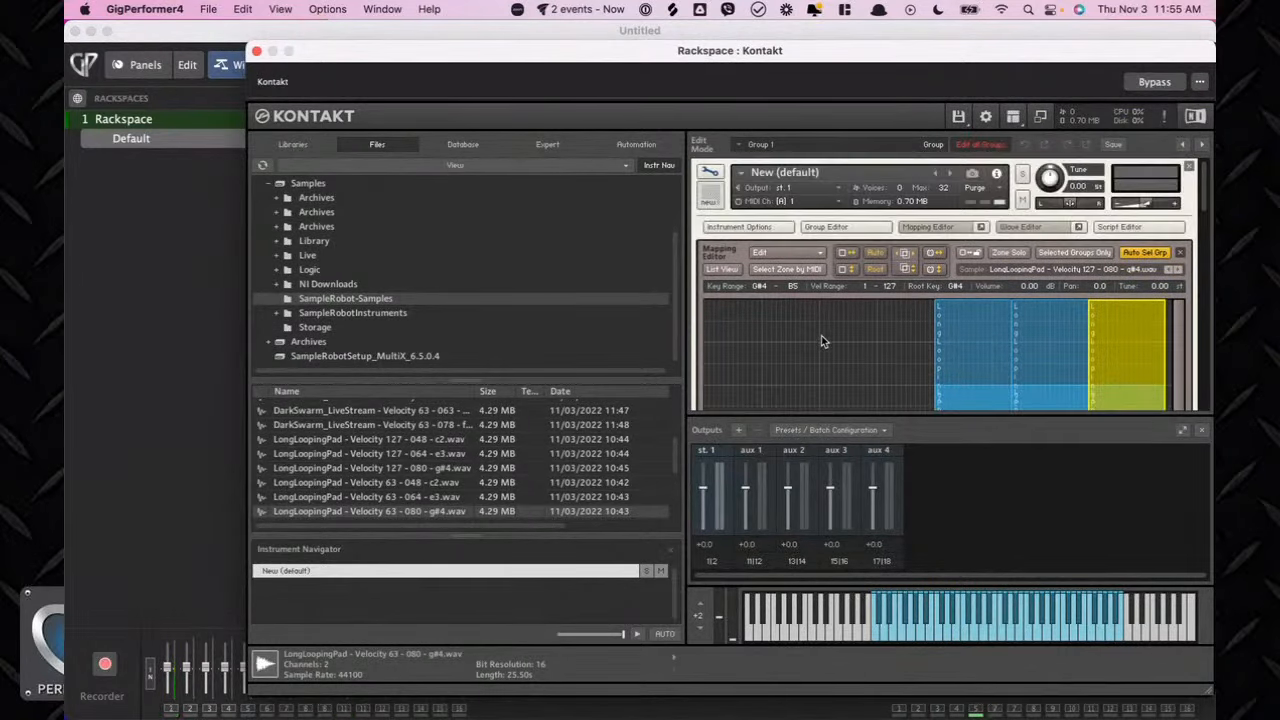
click(1112, 146)
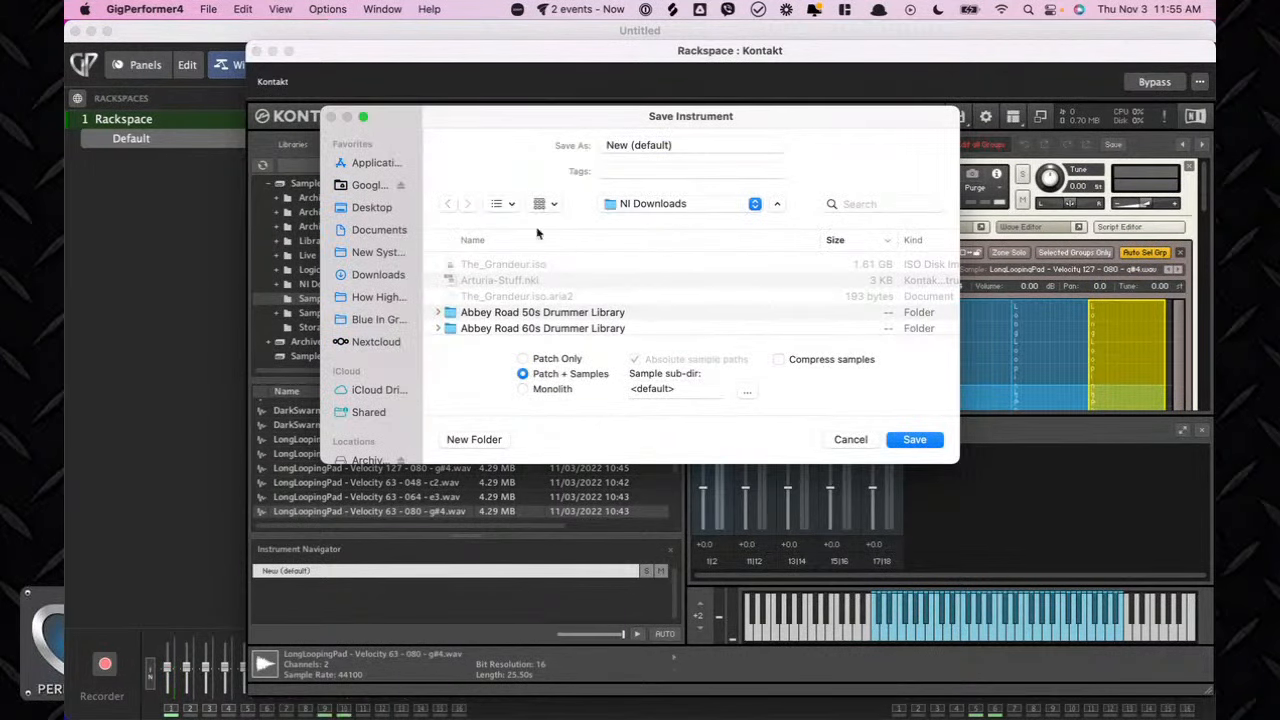
scroll(640, 278, down, 3)
click(686, 204)
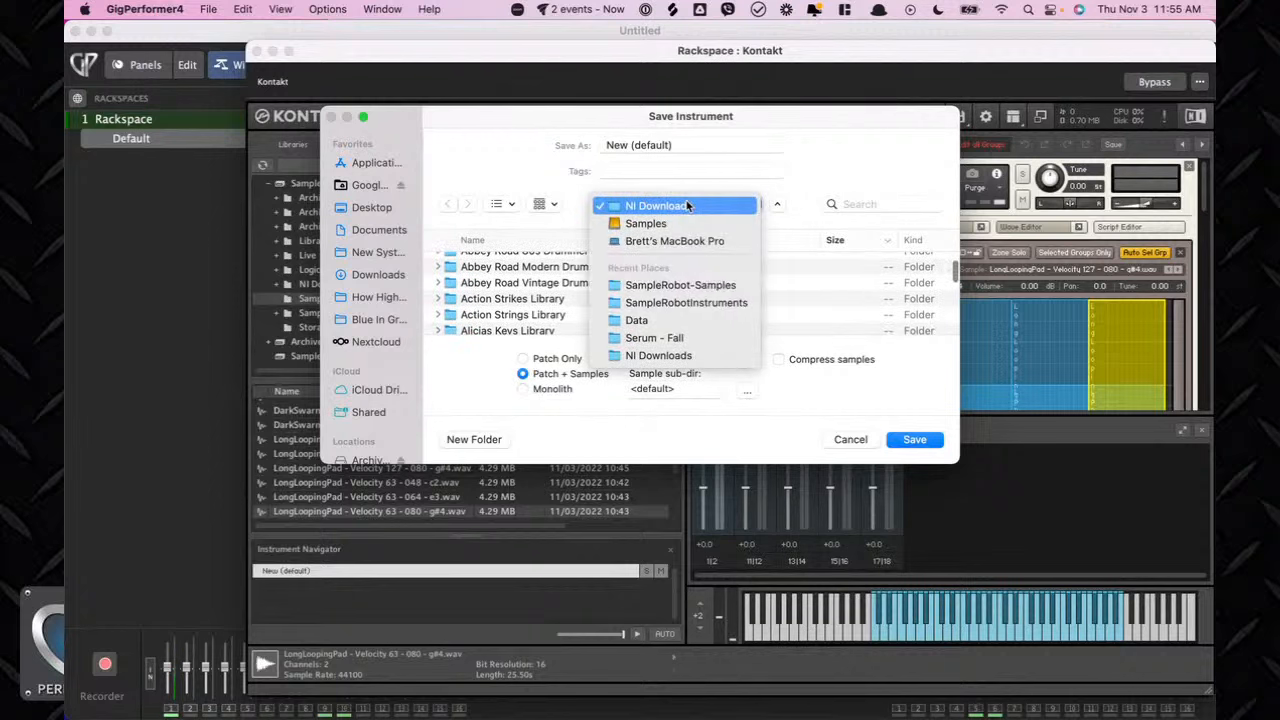
click(385, 344)
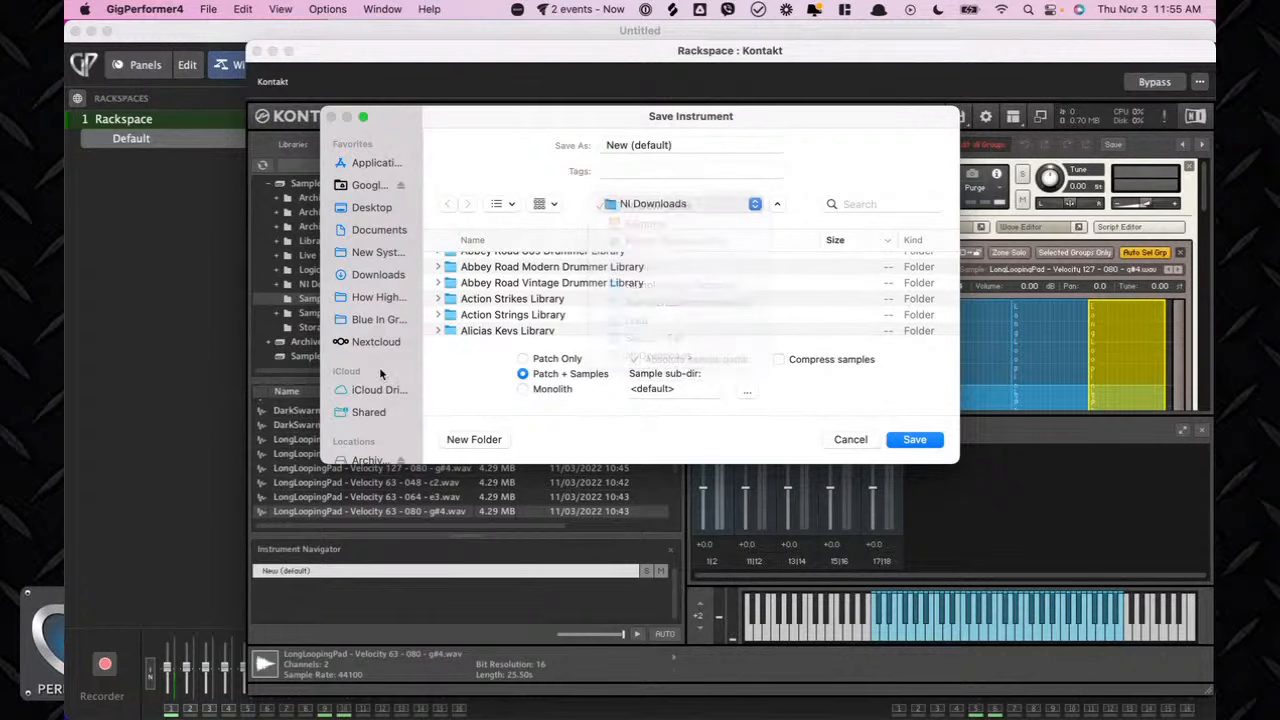
scroll(370, 336, down, 5)
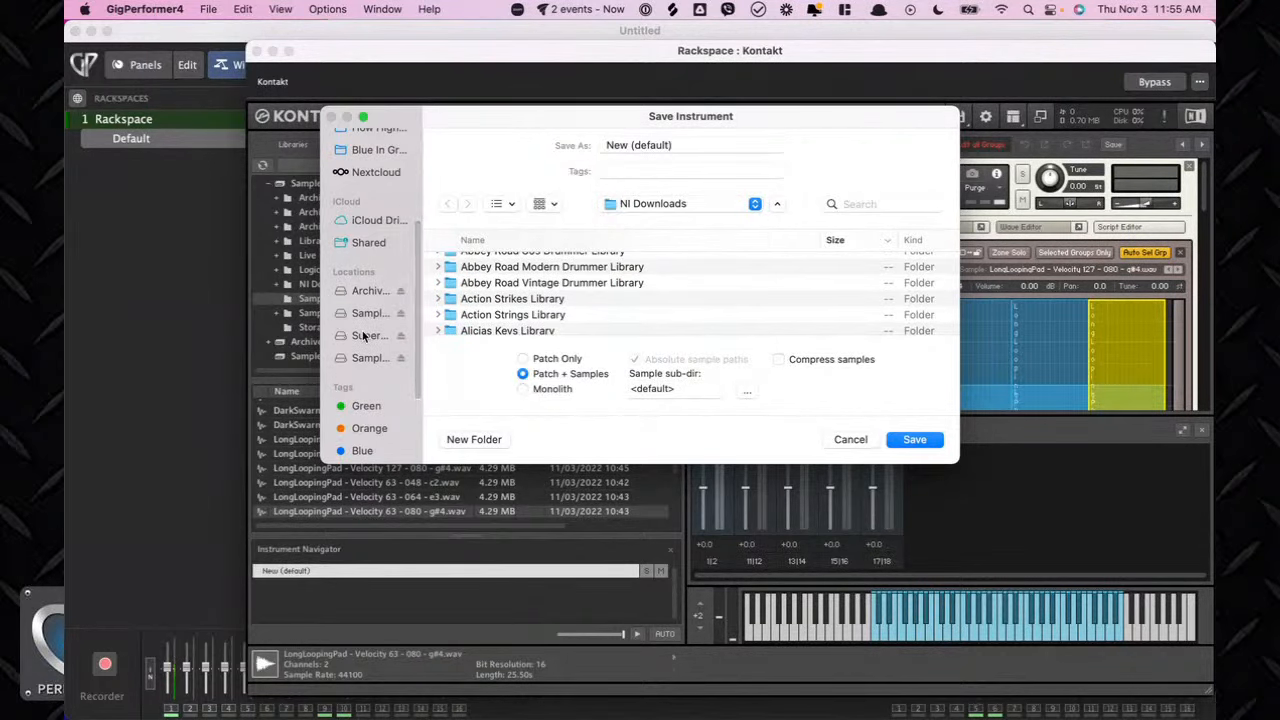
click(369, 357)
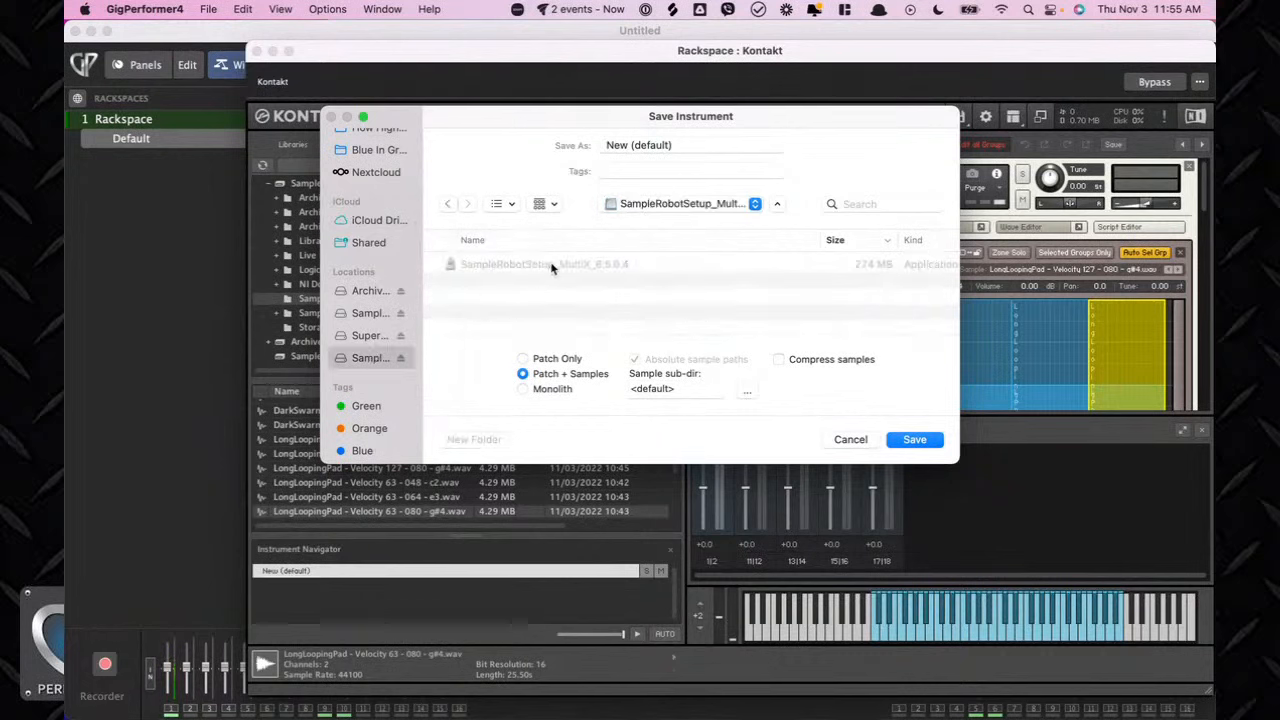
click(355, 338)
click(369, 313)
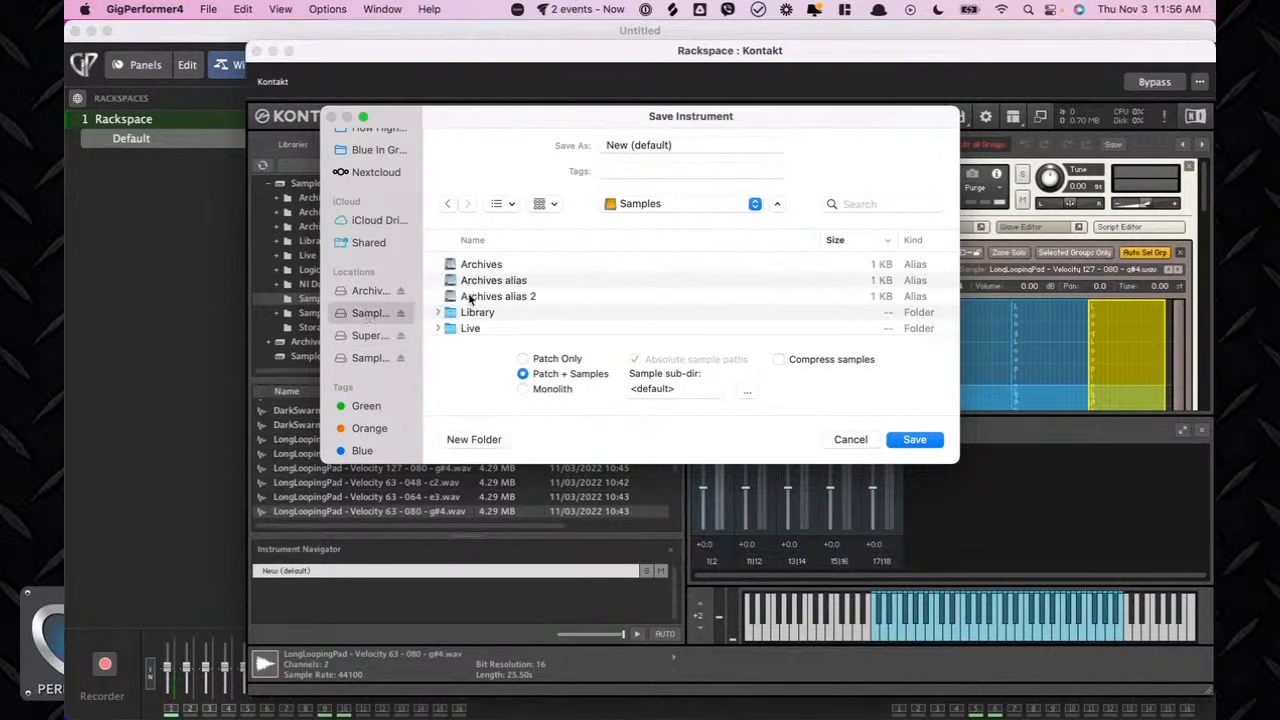
scroll(514, 302, down, 3)
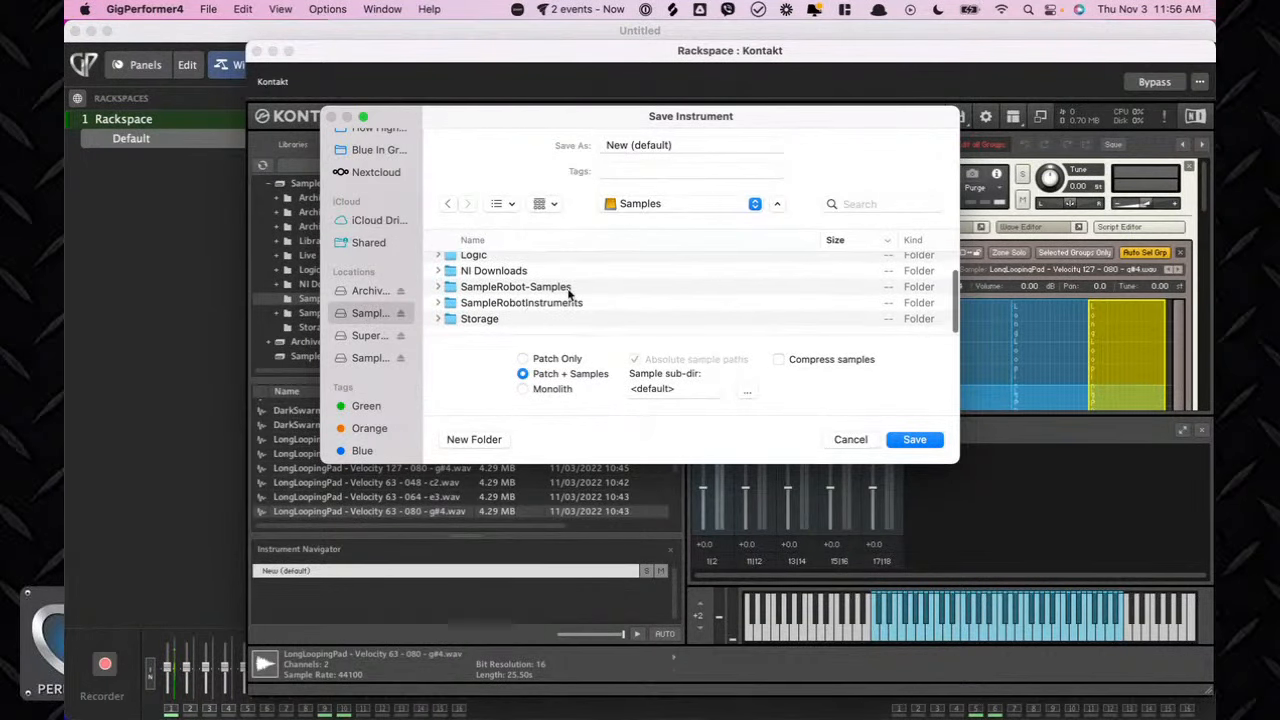
click(546, 304)
double_click(546, 304)
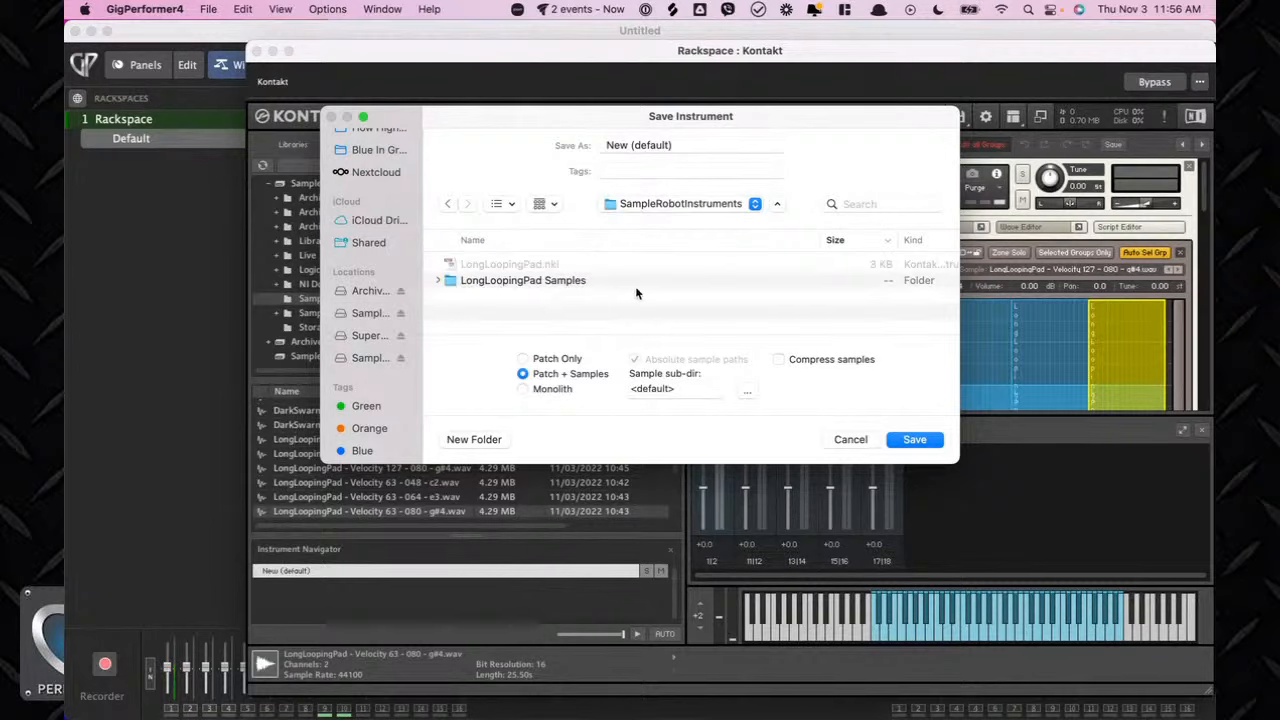
Save the Kontakt instrument as LoopingPad_Livestream with Patch + Samples.
click(666, 145)
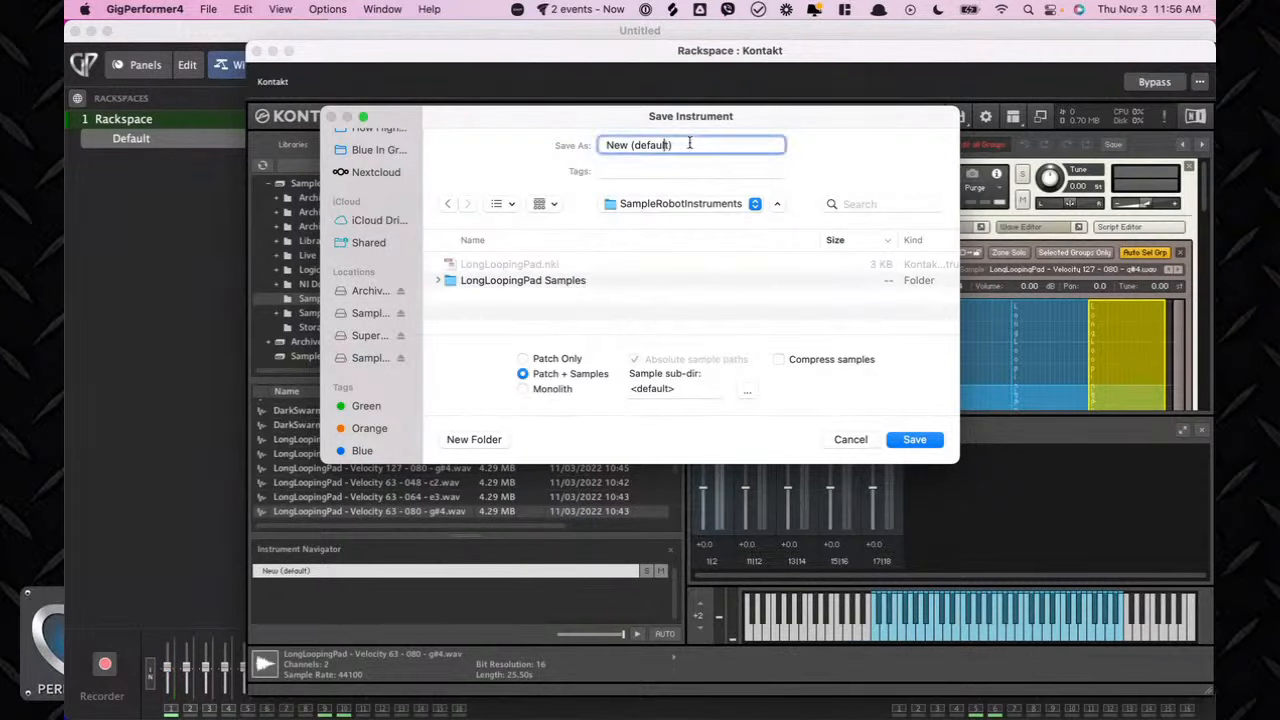
key(super+a)
text(LoopingPad_Licensing)
key(BackSpace)
key(BackSpace)
key(BackSpace)
key(BackSpace)
key(BackSpace)
key(BackSpace)
key(BackSpace)
text(vestream)
key(Return)
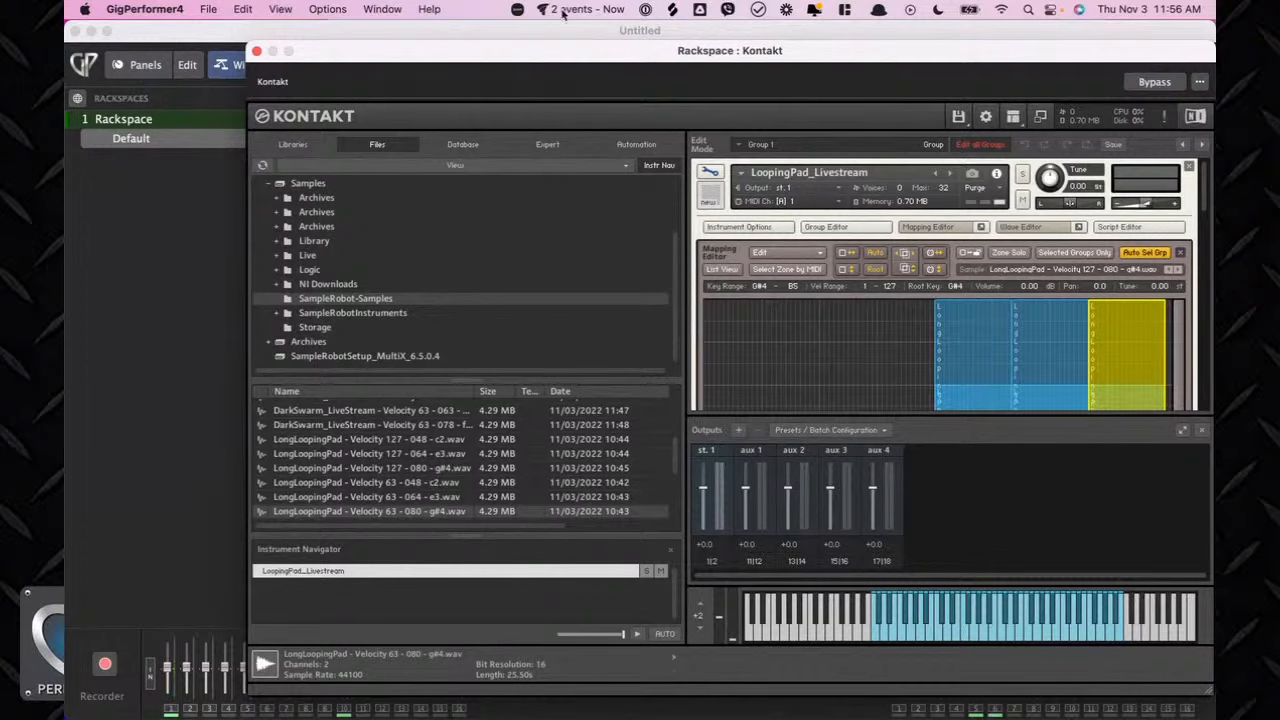
Close the Kontakt plugin window and switch to the SampleRobot window.
click(257, 52)
key(ctrl+Up)
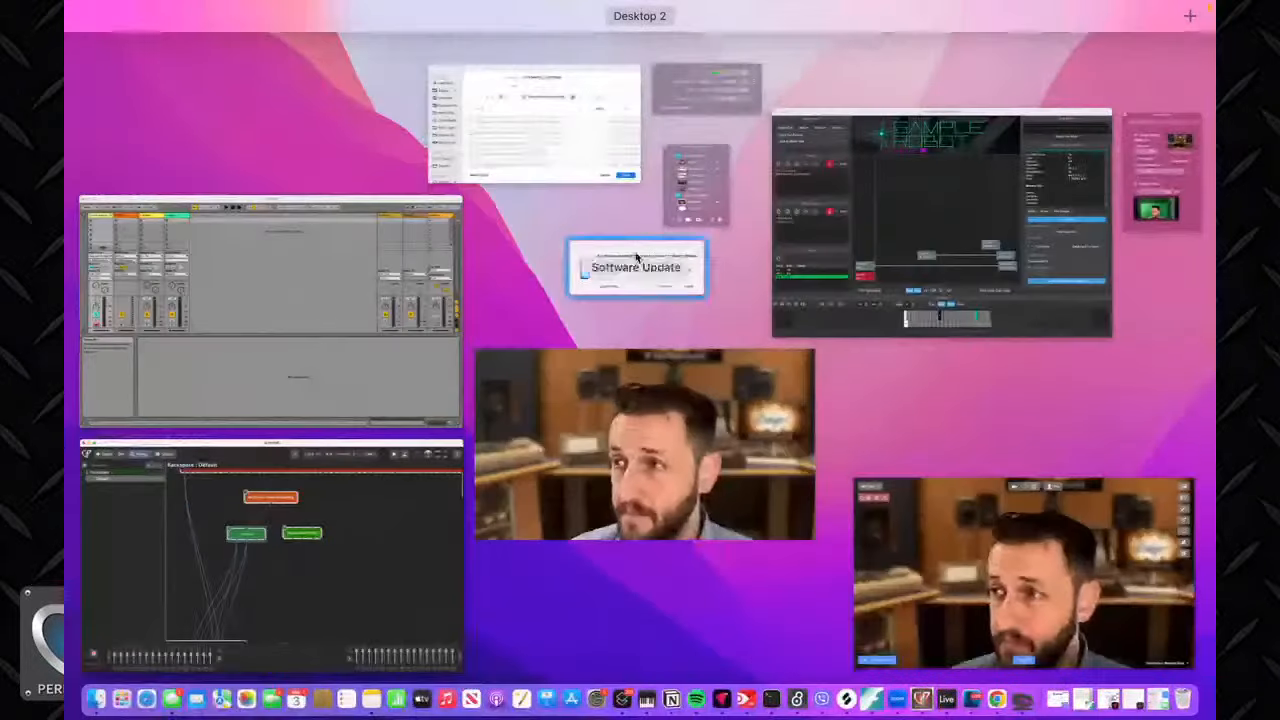
click(836, 258)
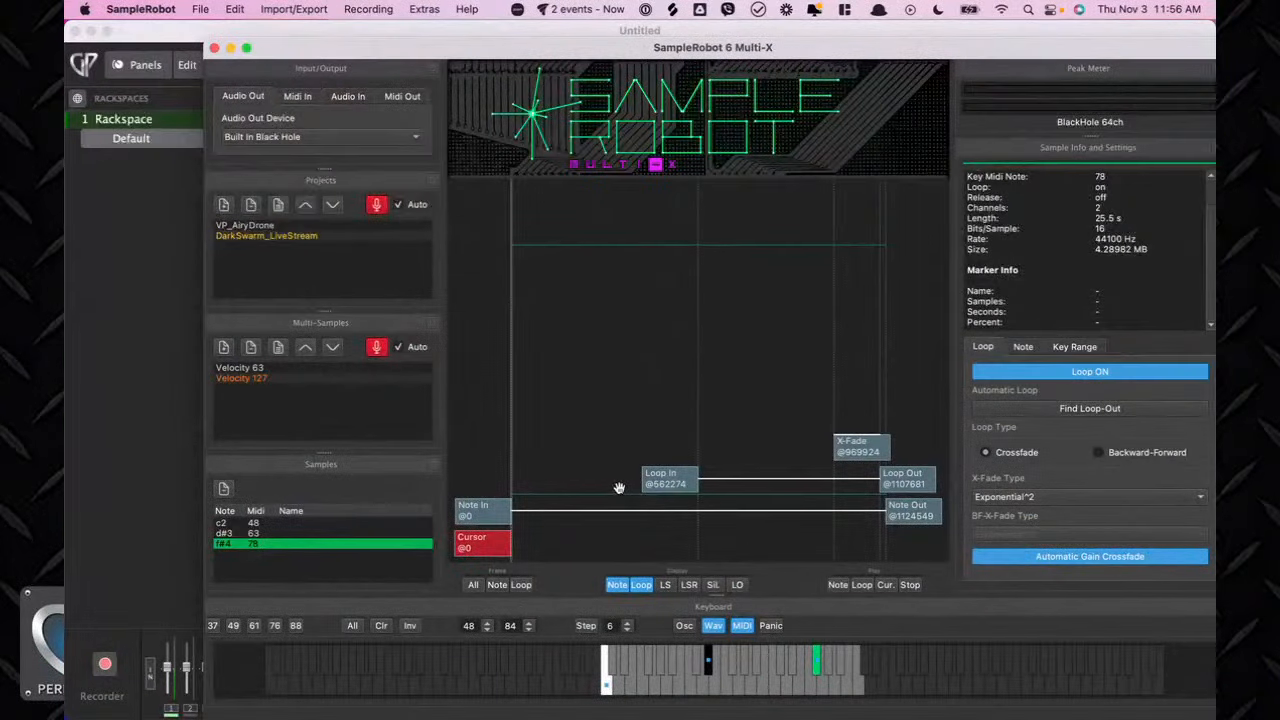
drag(495, 47, 409, 26)
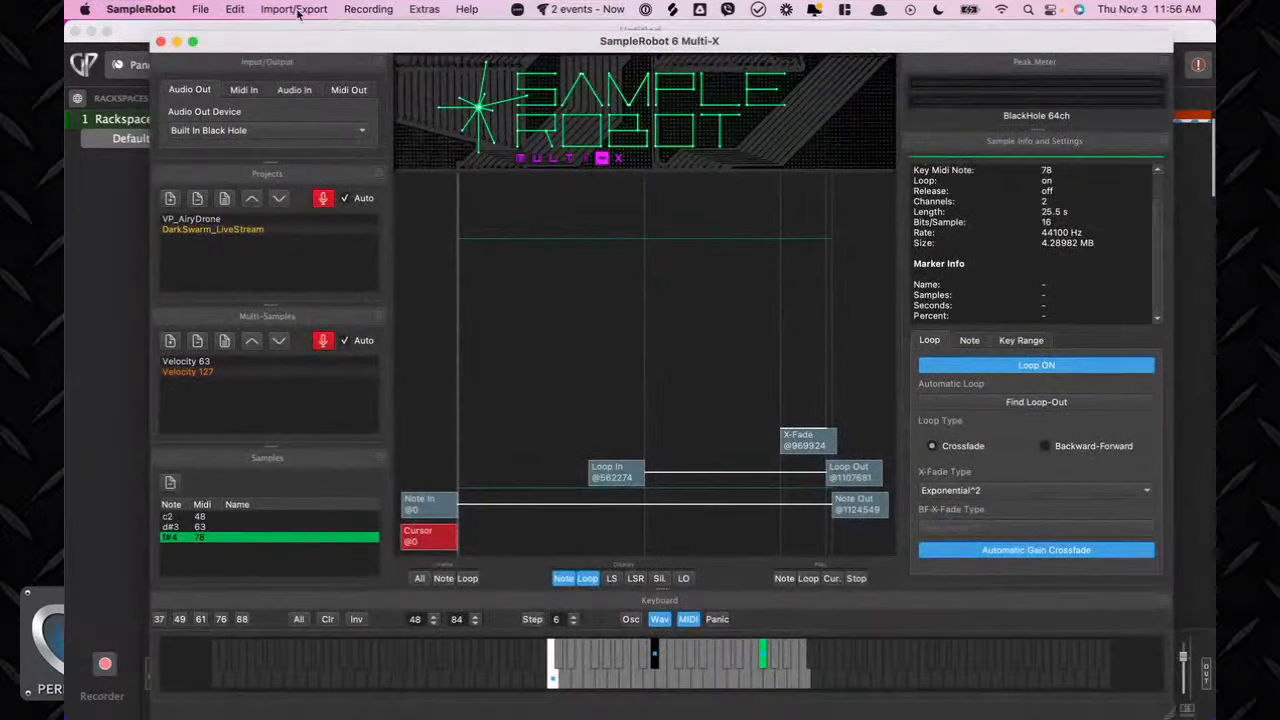
Export the selected project as Propellerhead Software Reason NN-XT (*.sxt) at 44.1 KHz, 16 Bit, Stereo.
click(294, 9)
mouse_move(334, 62)
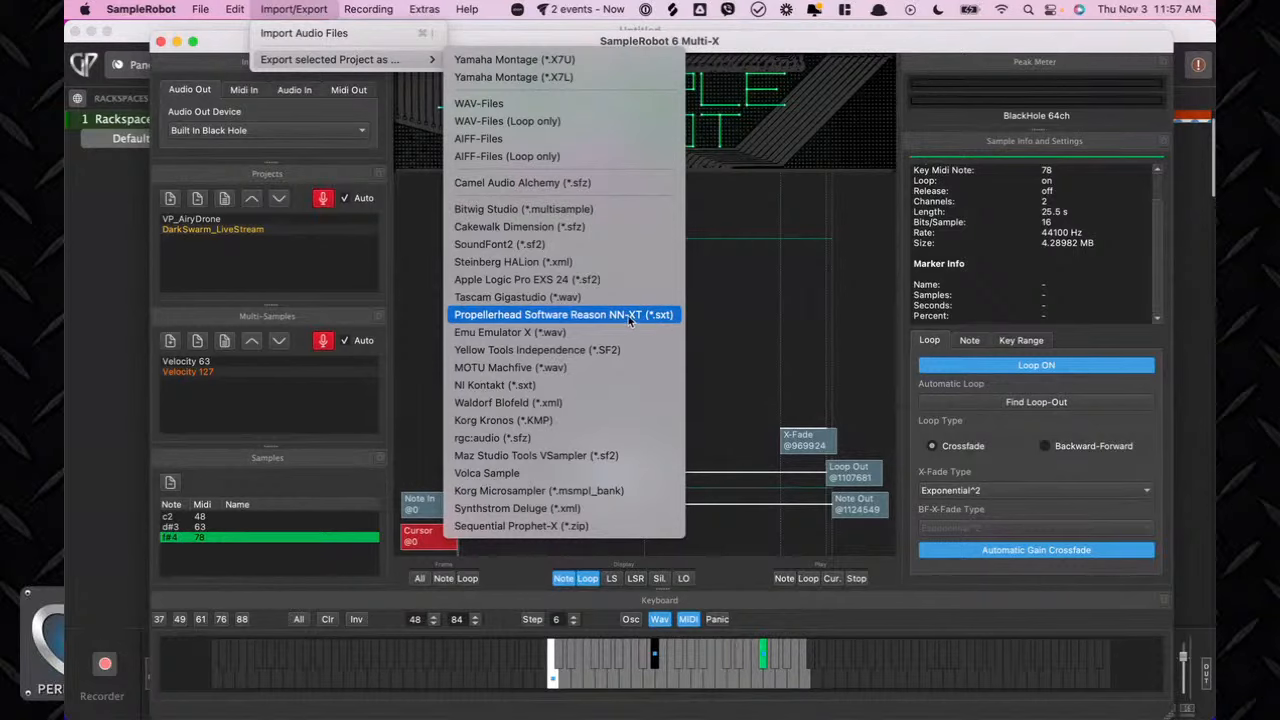
click(622, 317)
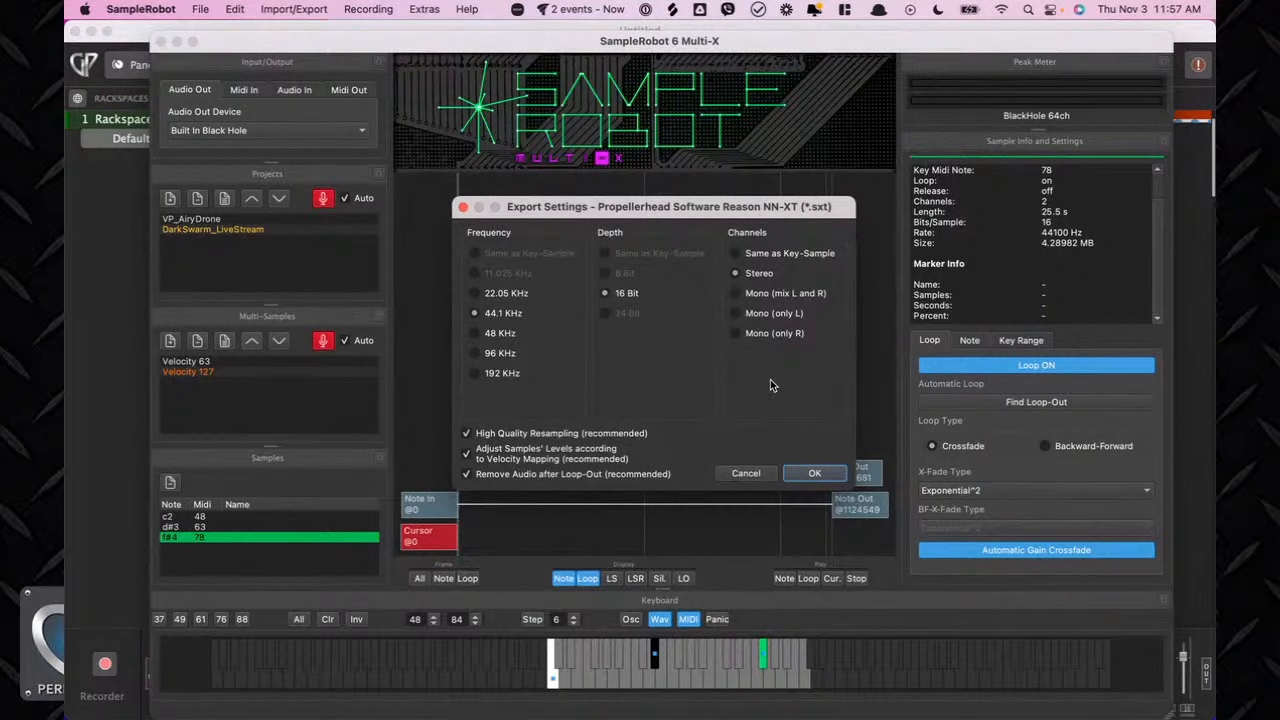
click(816, 474)
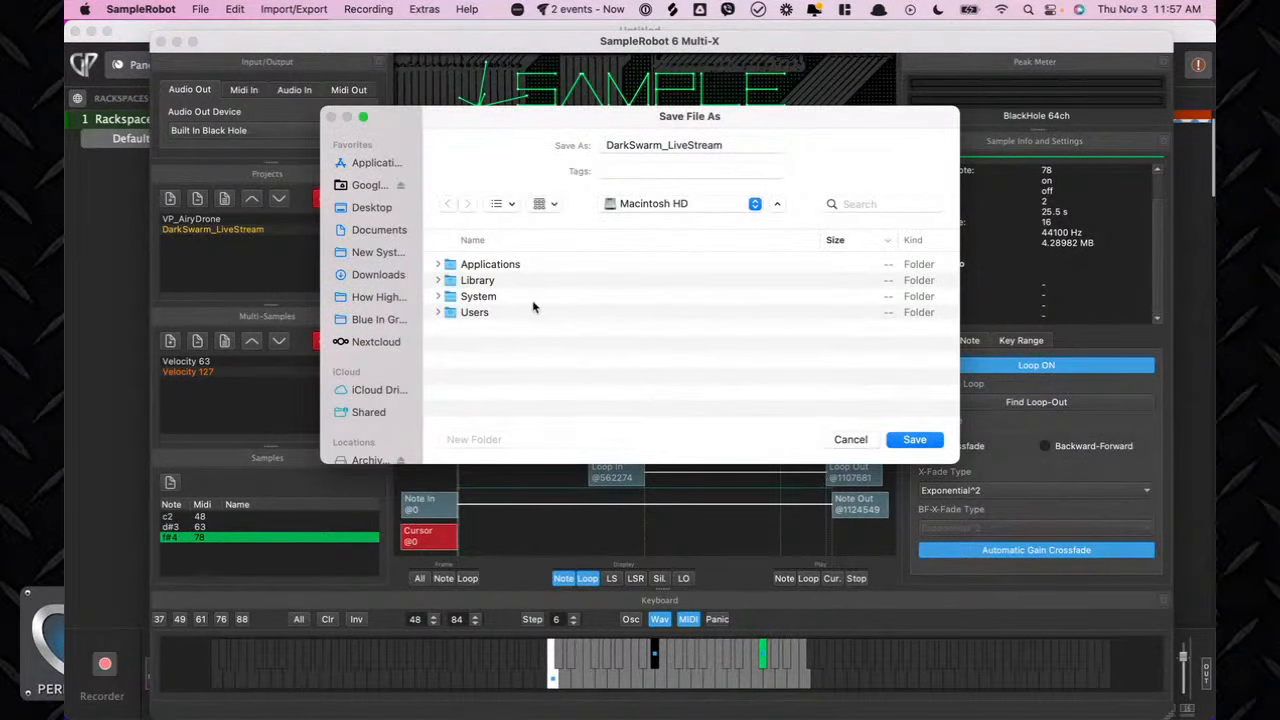
Save the NN-XT export as DarkSwarm_LiveStream in the SampleRobot-Samples folder.
scroll(365, 340, down, 5)
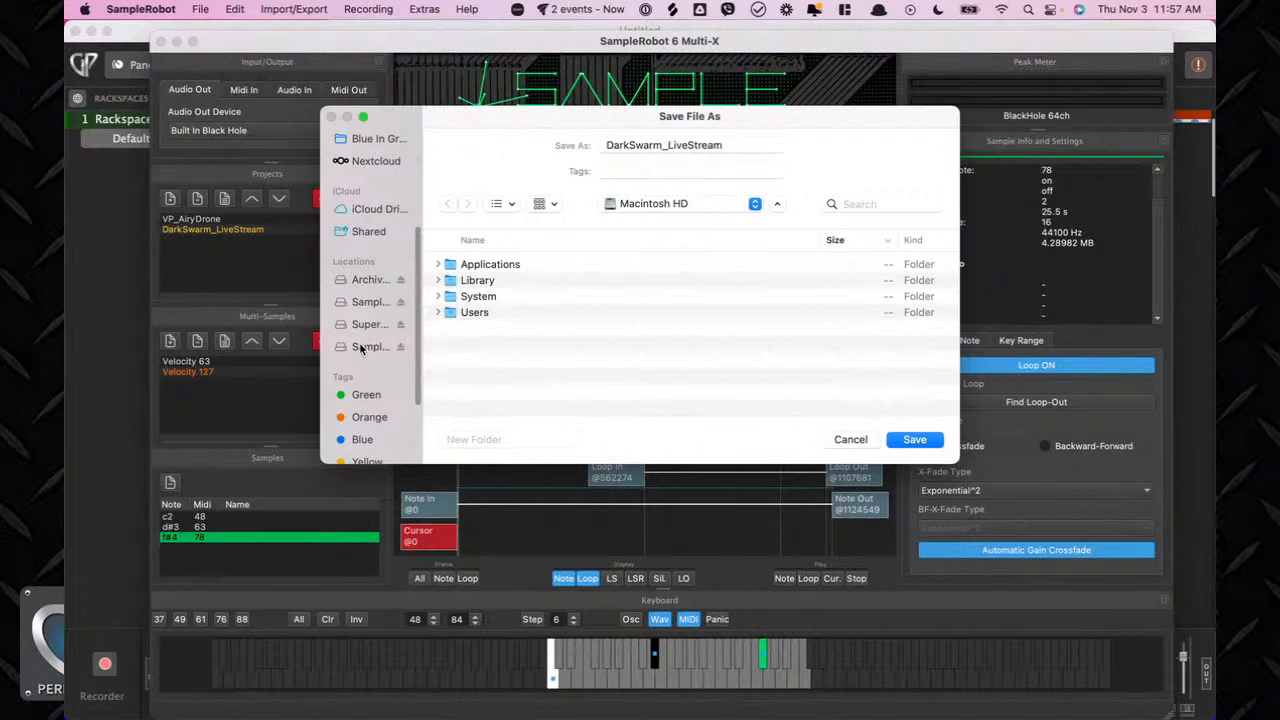
click(362, 347)
click(366, 324)
click(368, 302)
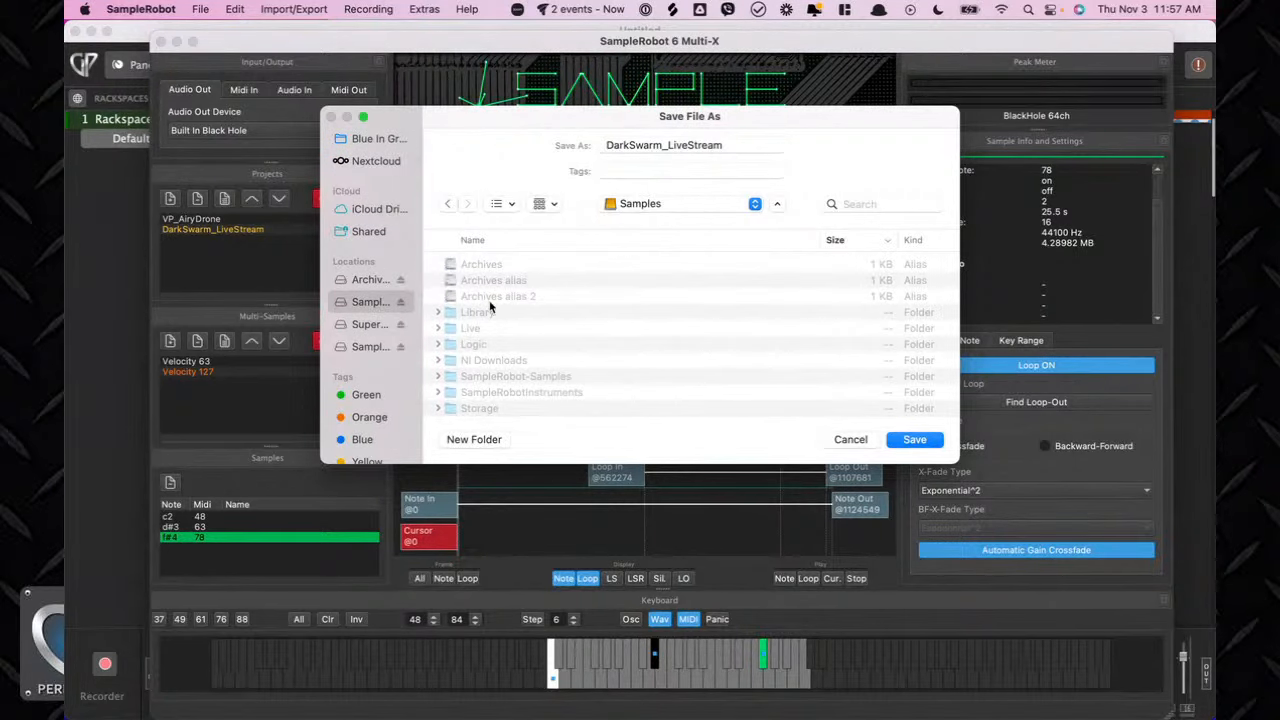
scroll(486, 360, down, 1)
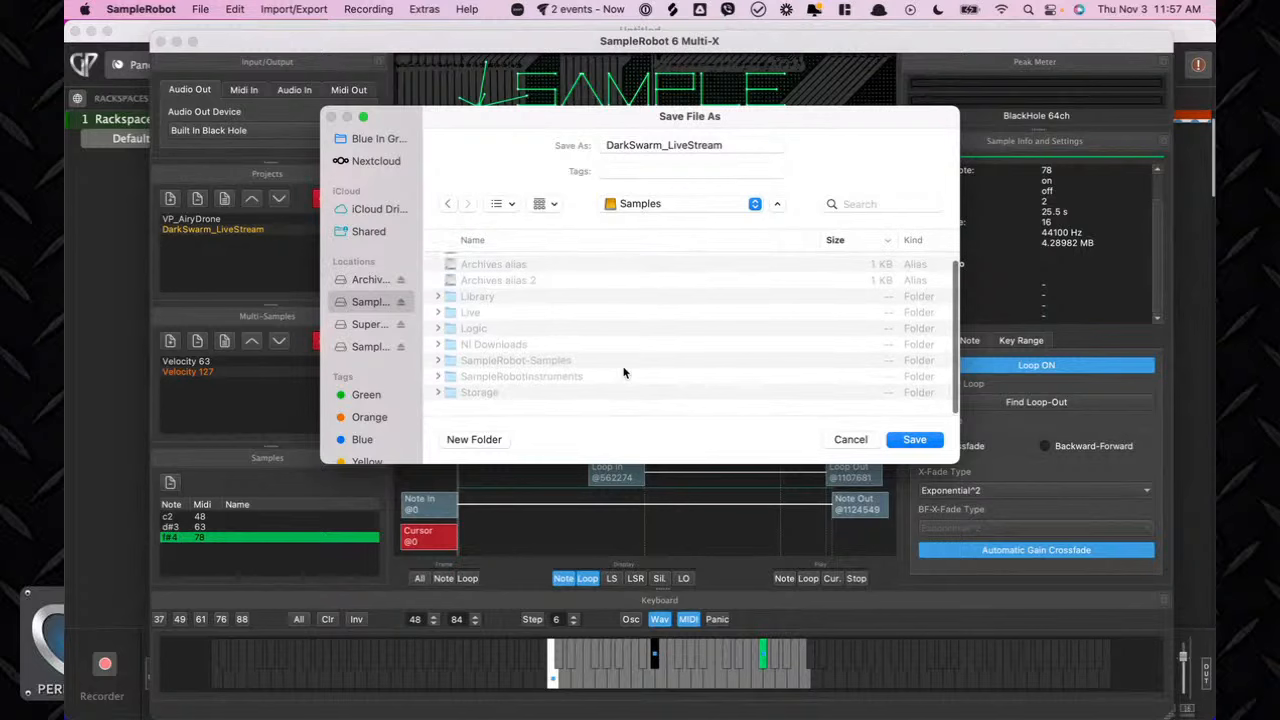
double_click(503, 368)
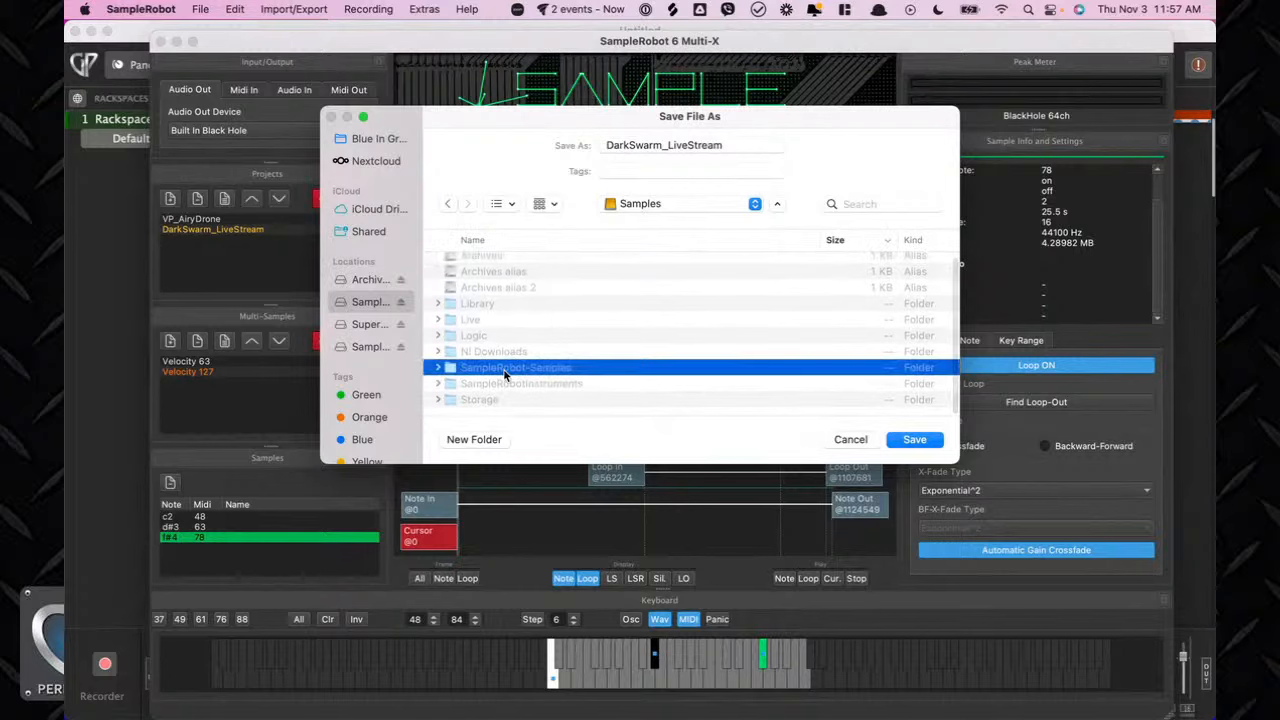
click(916, 441)
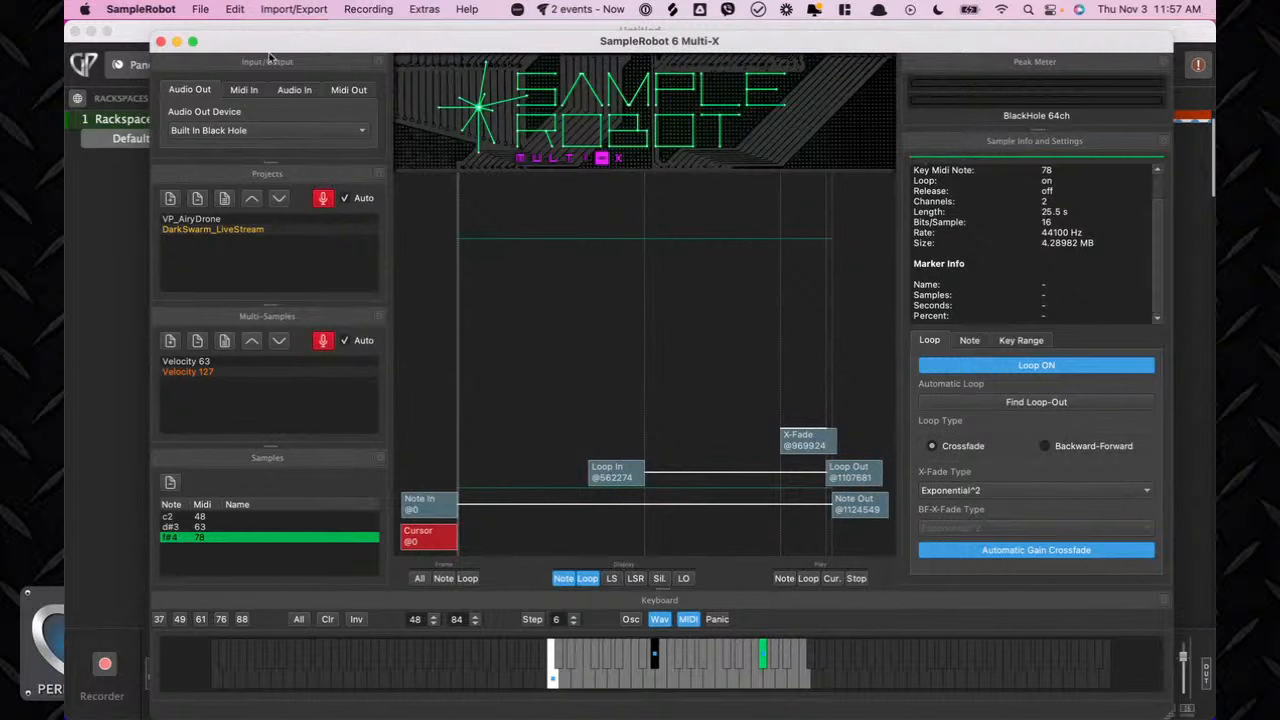
Quit SampleRobot.
click(159, 42)
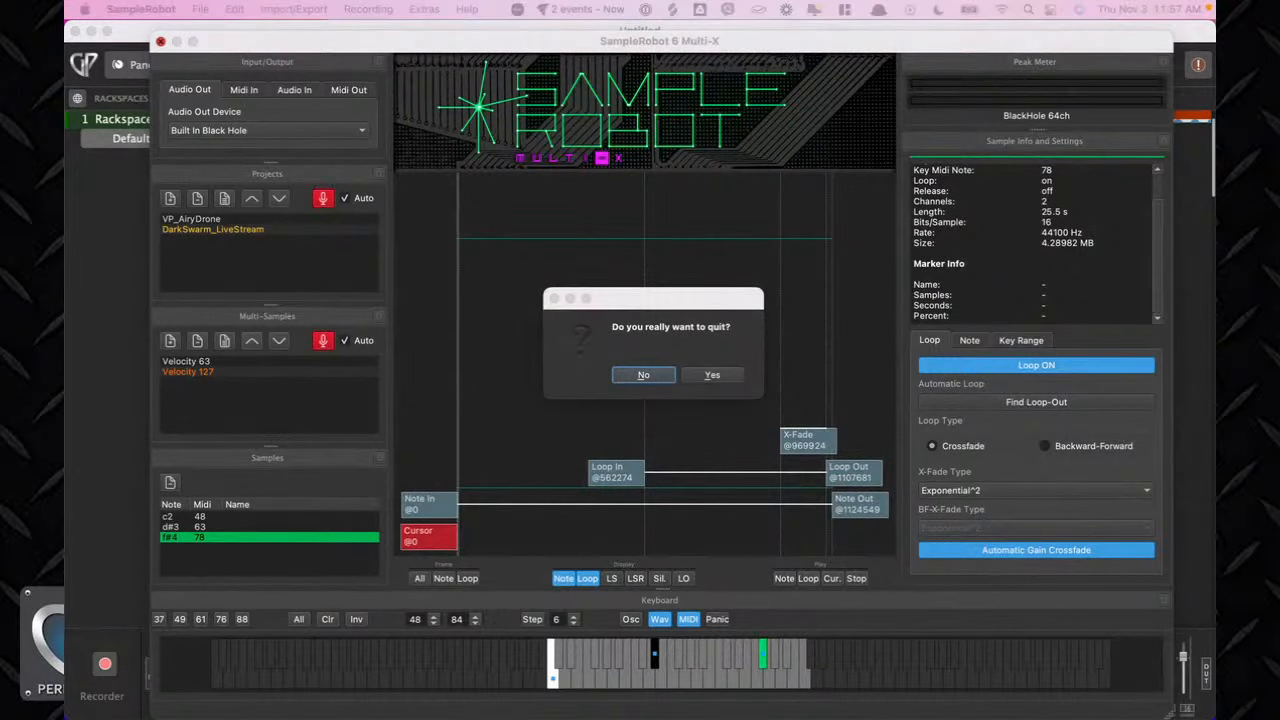
click(712, 375)
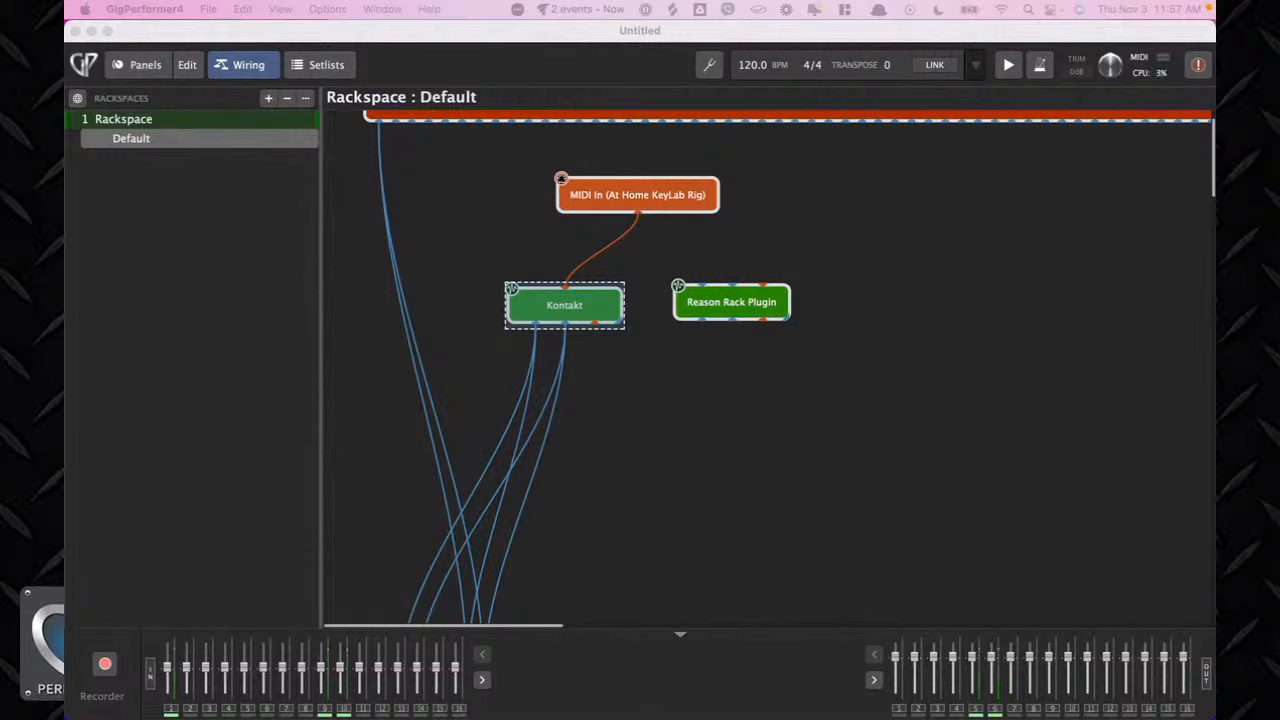
Connect the MIDI In (At Home KeyLab Rig) block to the Reason Rack Plugin.
scroll(690, 314, down, 1)
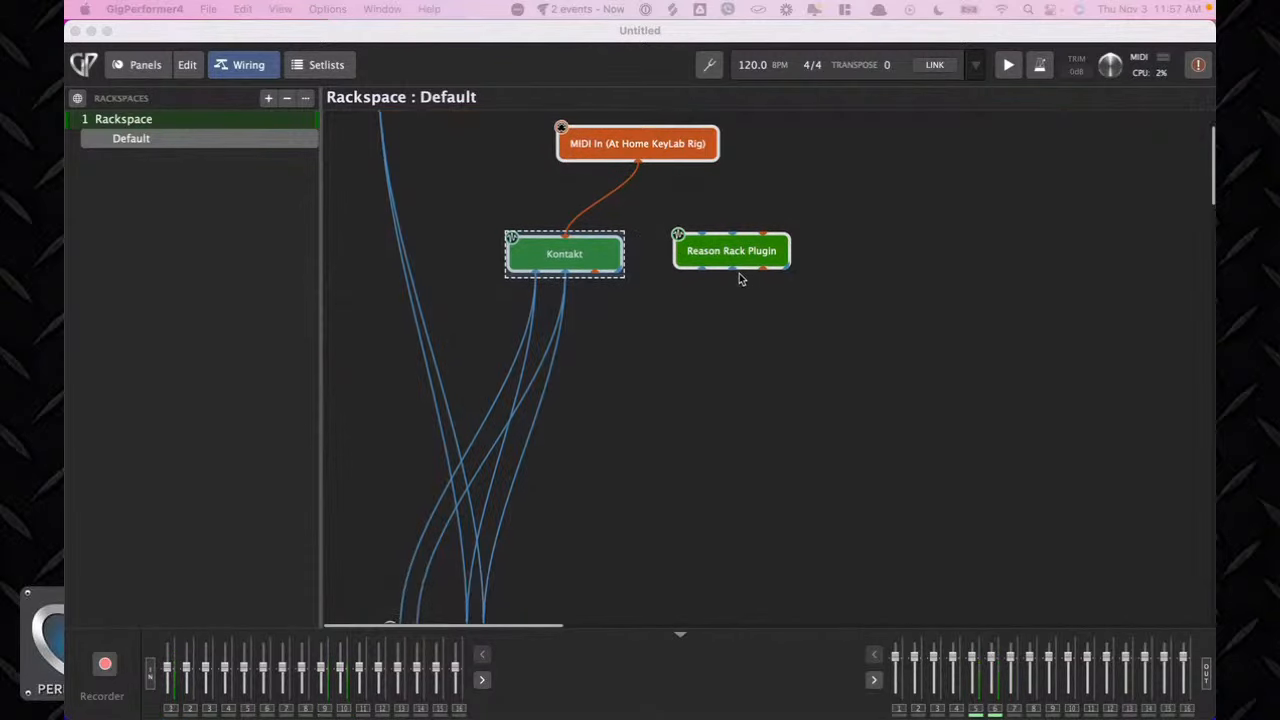
drag(742, 268, 753, 281)
drag(637, 165, 766, 250)
Wire the Reason Rack Plugin's audio outputs to the Audio Out (Live Stream Audio) block.
scroll(773, 296, down, 1)
scroll(774, 296, down, 3)
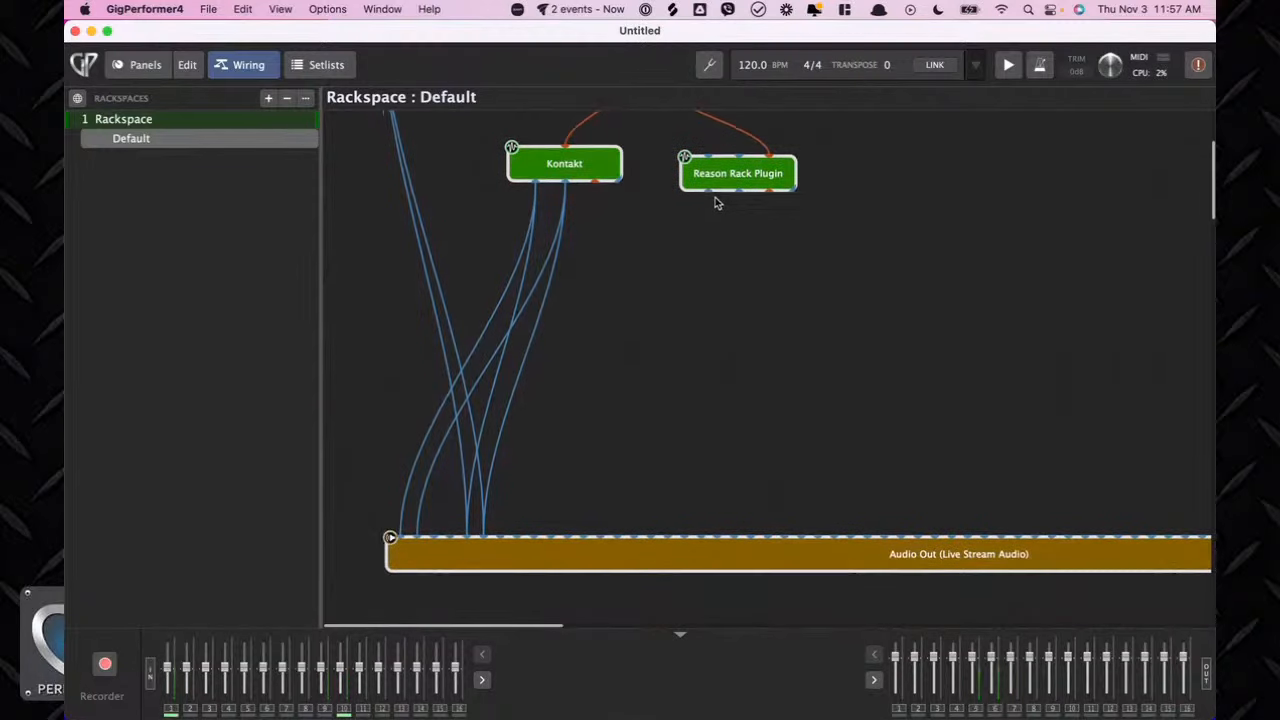
drag(709, 192, 399, 537)
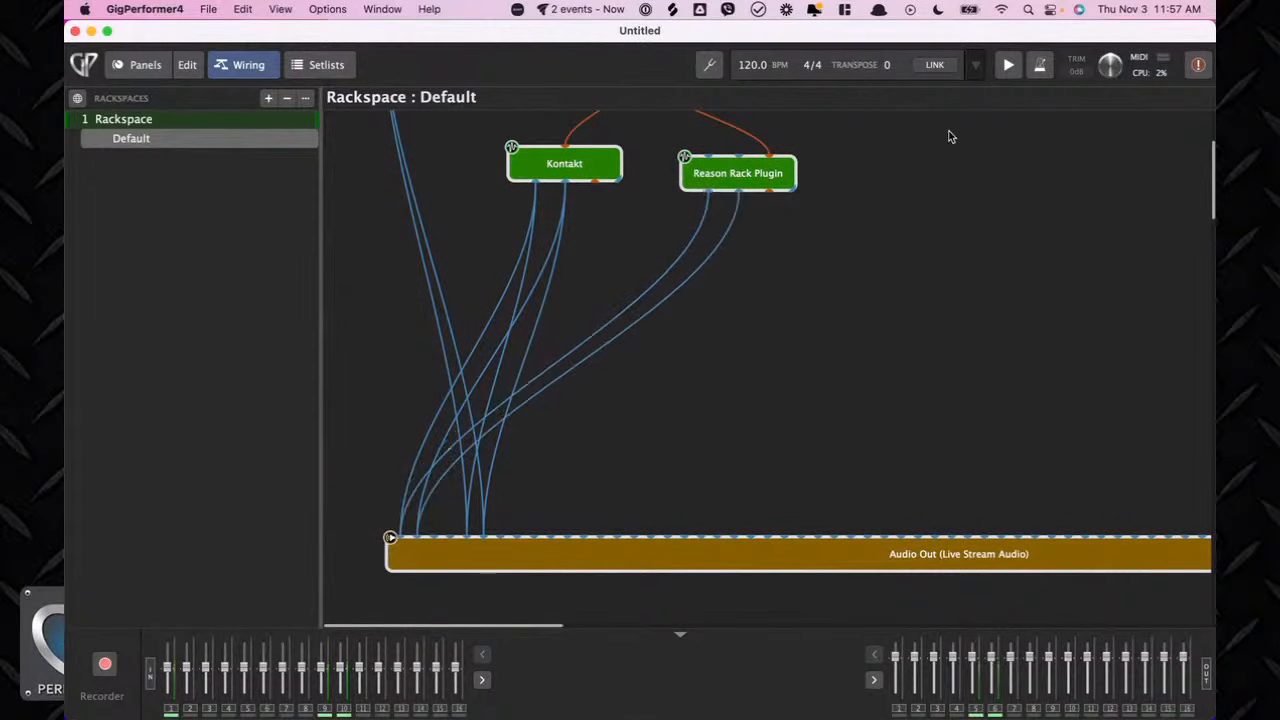
drag(710, 200, 466, 536)
Open the Reason Rack Plugin window.
click(770, 180)
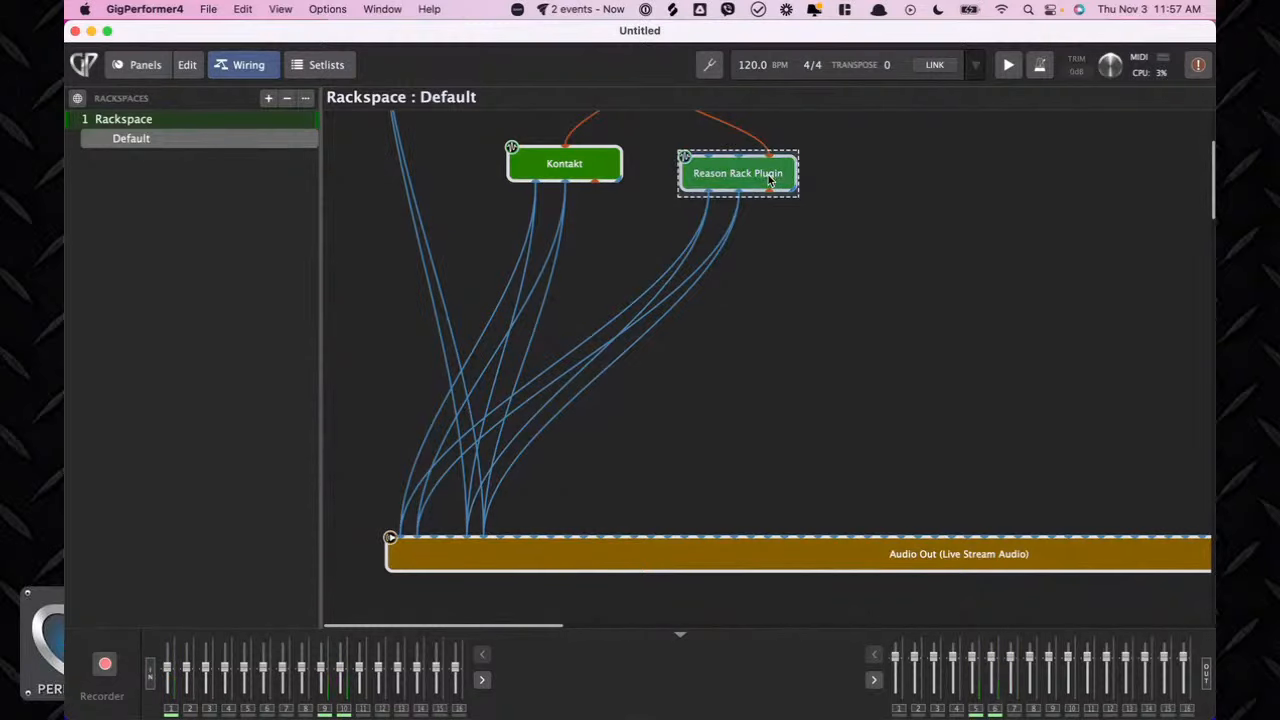
double_click(770, 180)
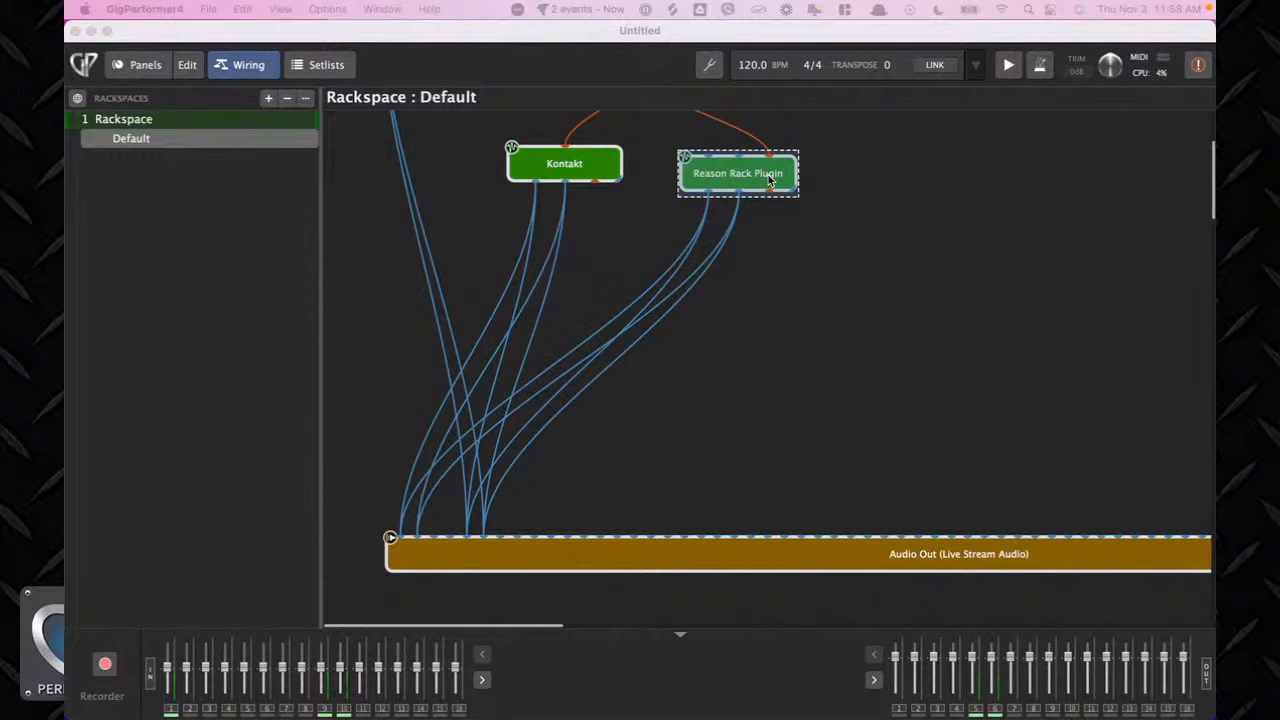
drag(264, 2, 724, 32)
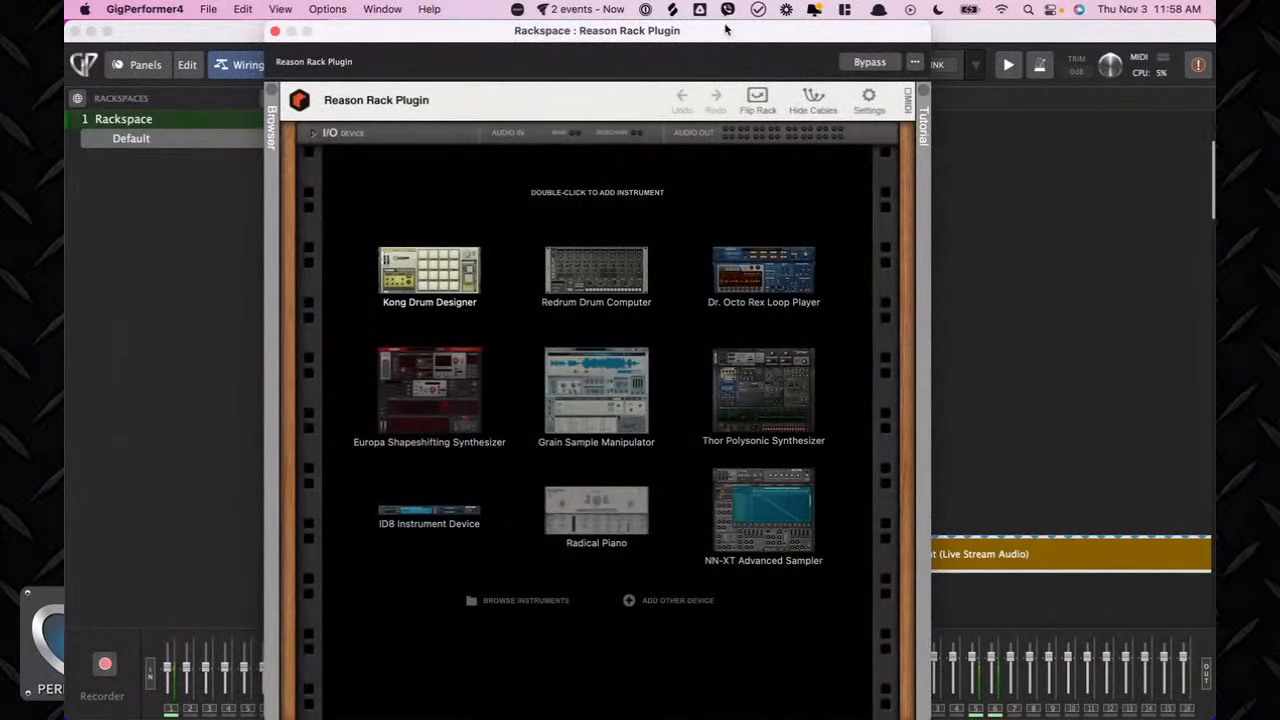
Add an NN-XT Advanced Sampler to the rack and expand its remote editor.
double_click(740, 517)
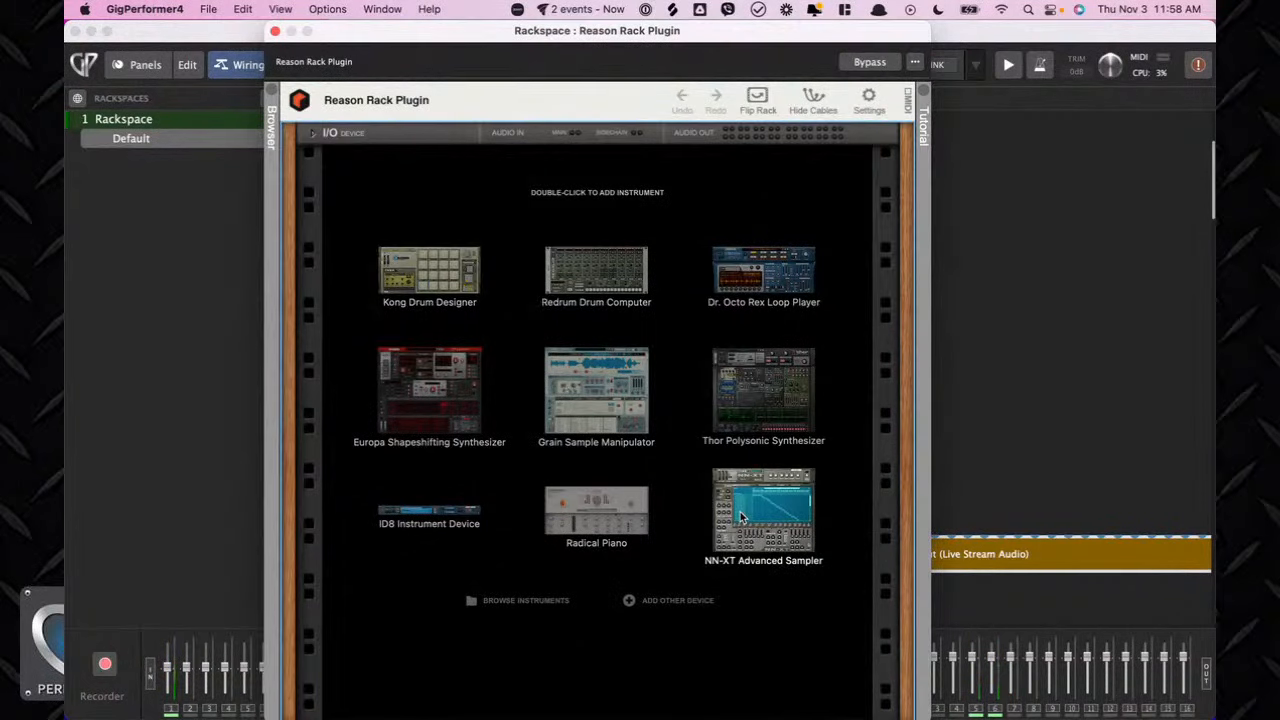
click(313, 134)
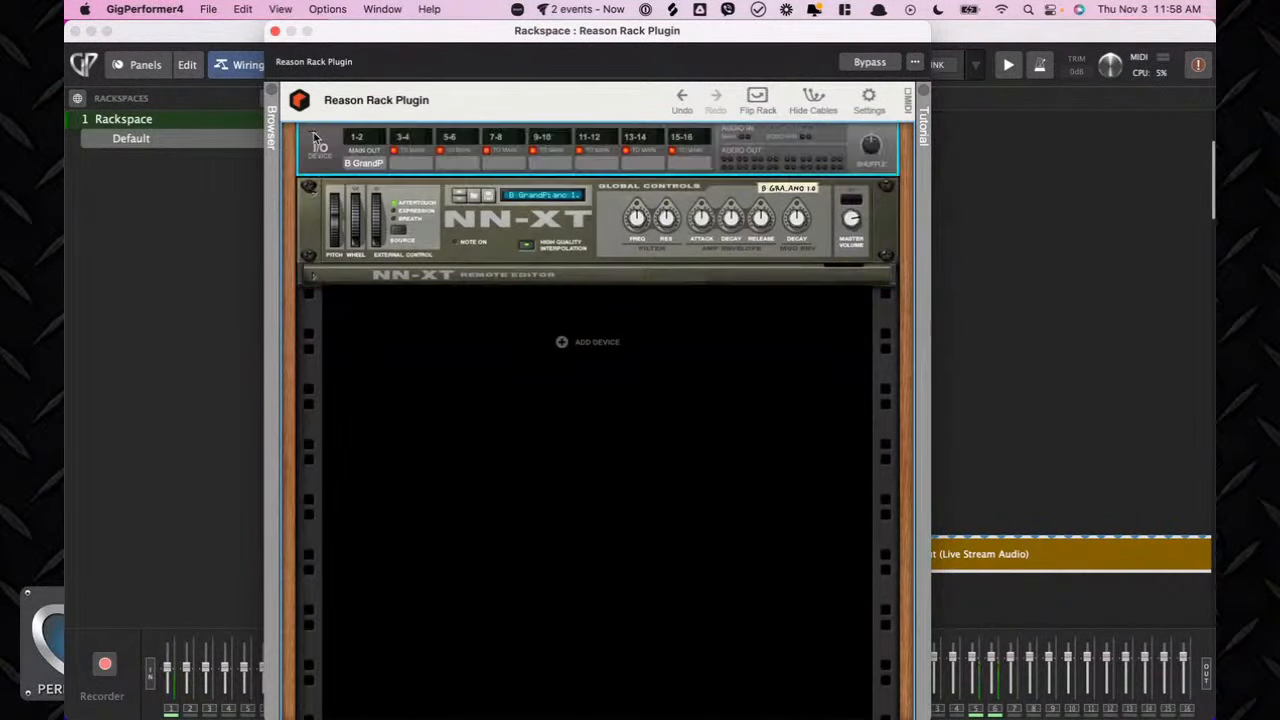
click(313, 134)
click(313, 245)
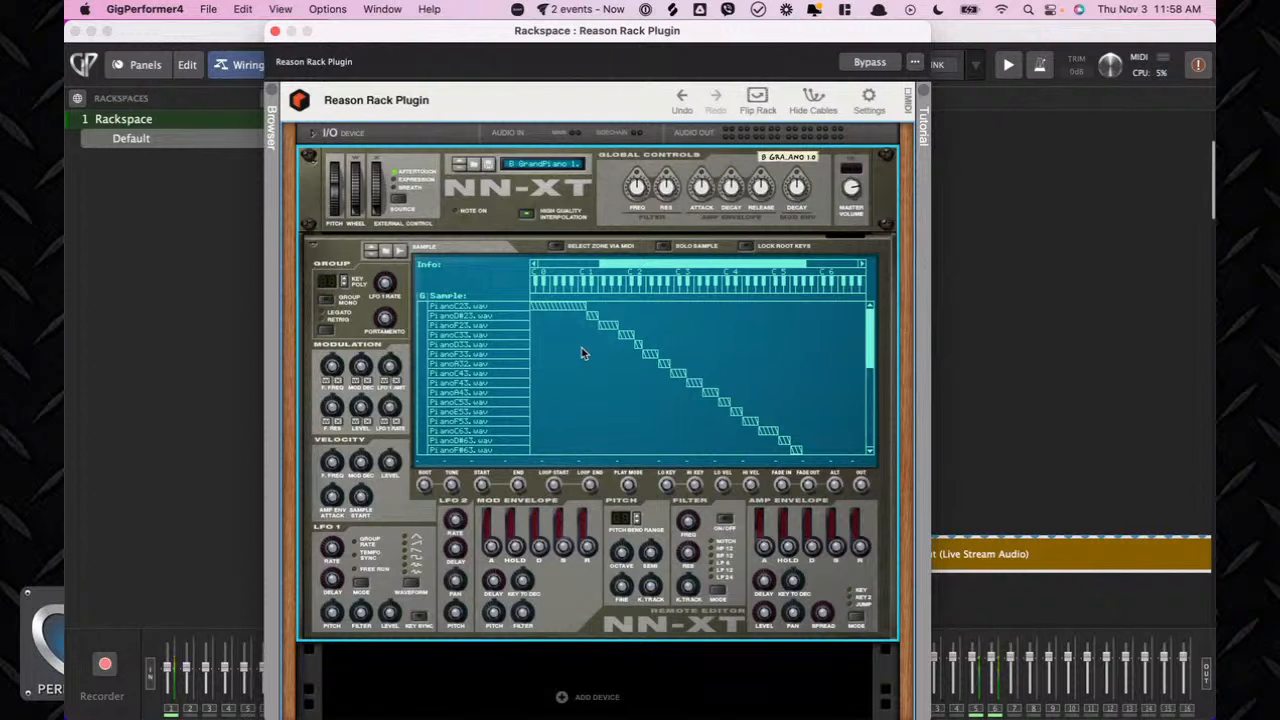
Select individual piano sample zones in the NN-XT editor to inspect them.
click(563, 307)
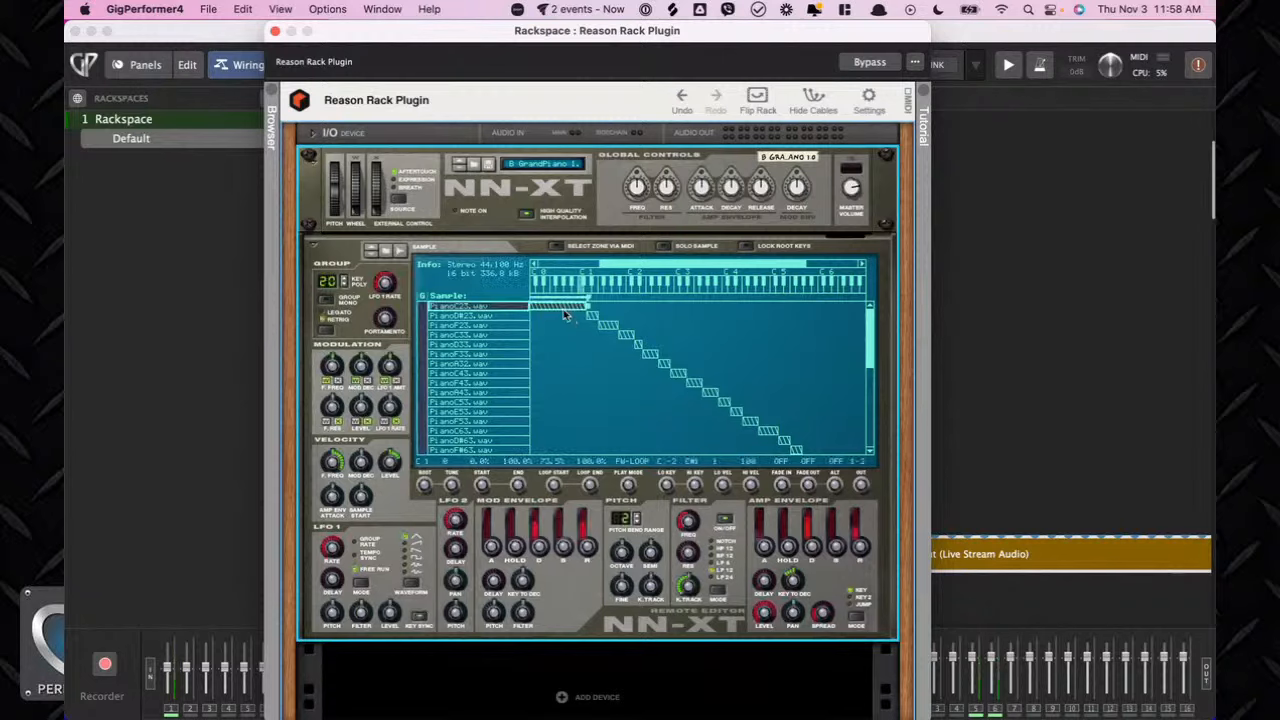
click(591, 316)
click(607, 325)
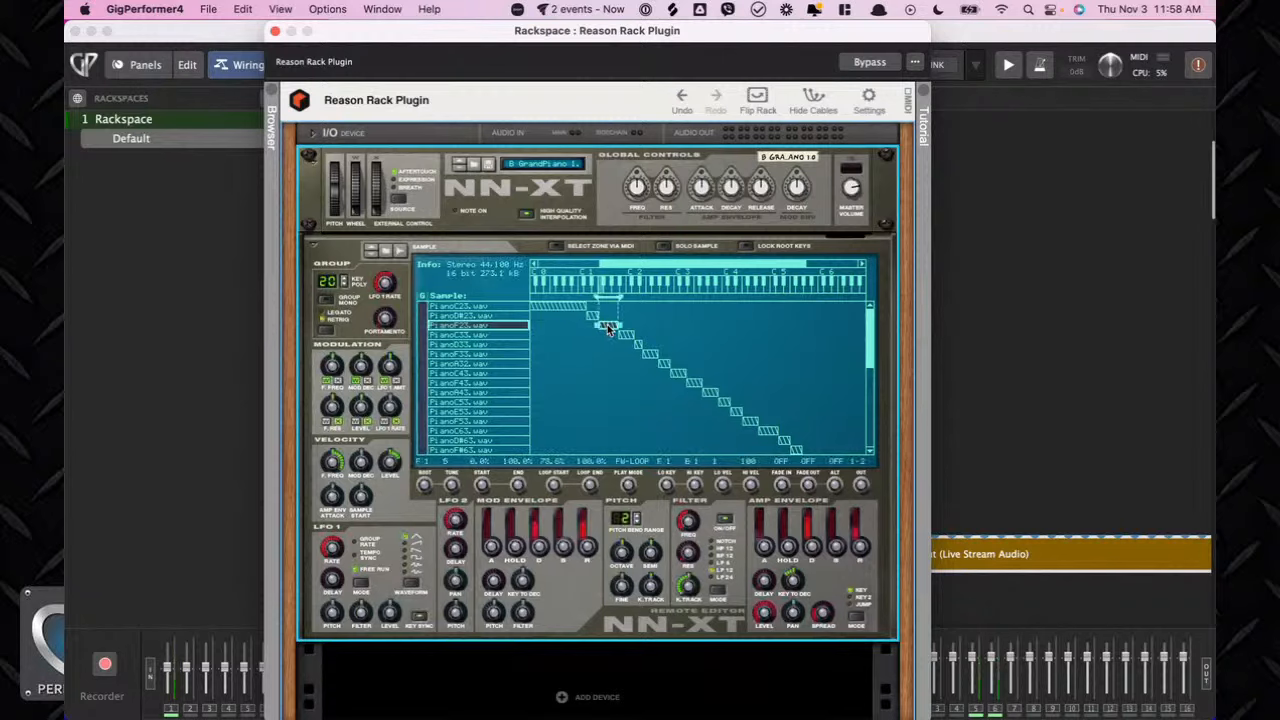
Step through the remaining piano sample zones one by one in the NN-XT editor to inspect them.
click(627, 336)
click(641, 345)
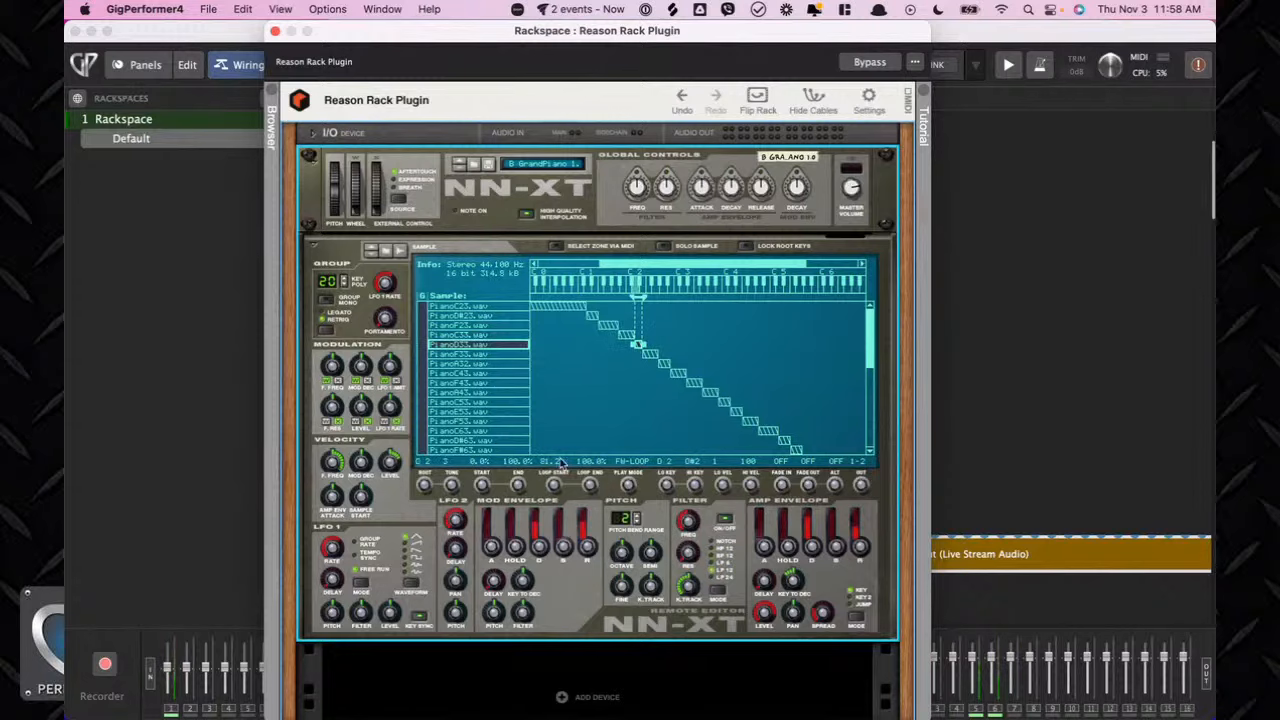
click(646, 354)
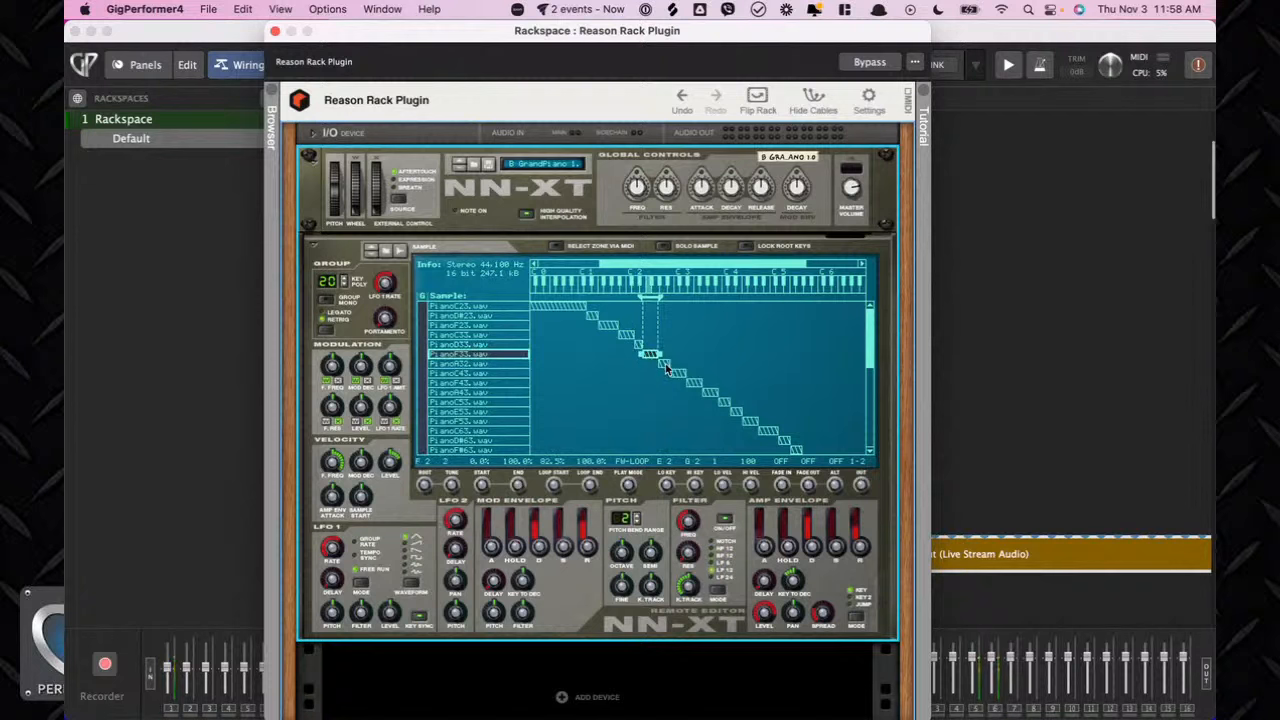
click(665, 363)
click(678, 373)
click(694, 384)
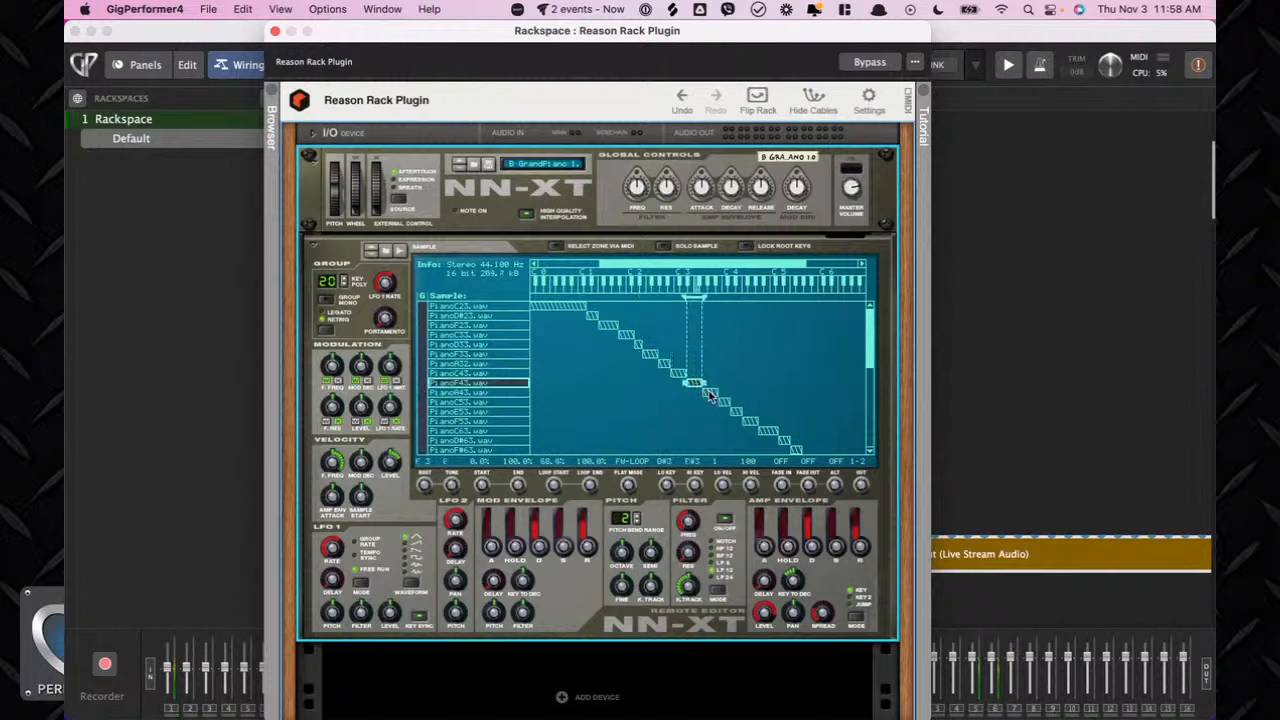
click(710, 393)
click(726, 404)
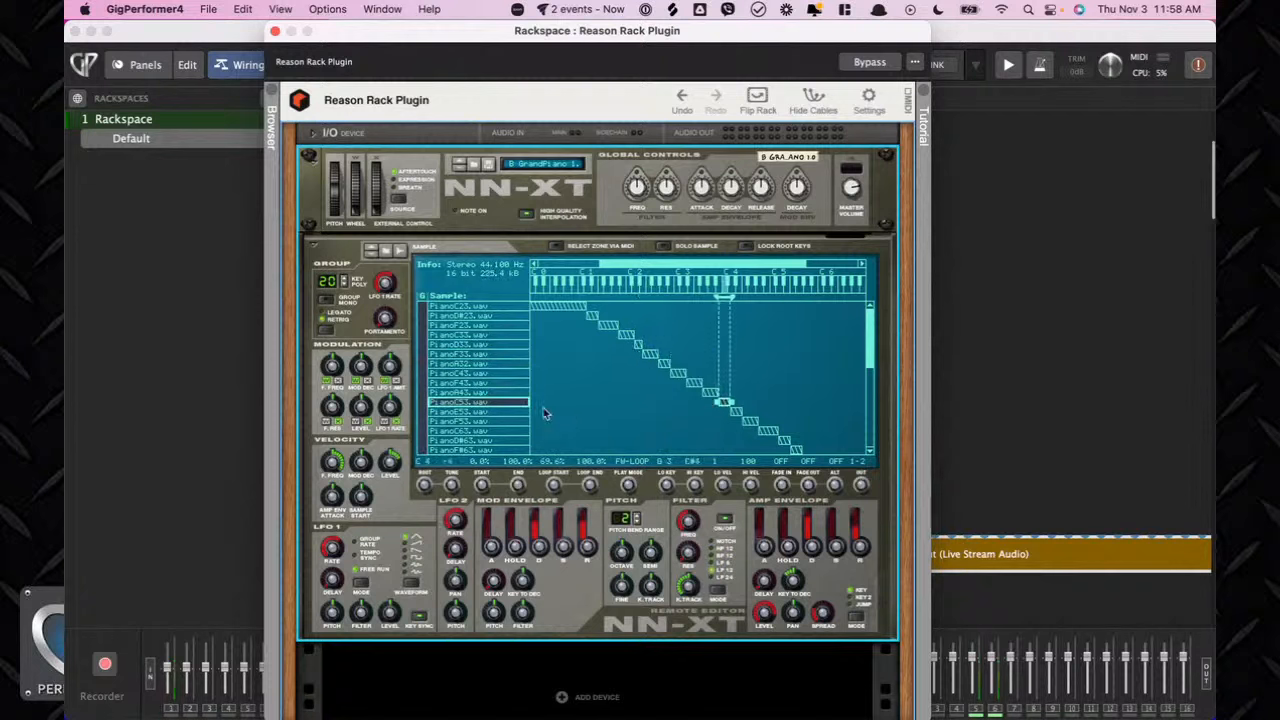
Open the rack Browser and navigate through the drive's folders to the Samples folder.
click(276, 193)
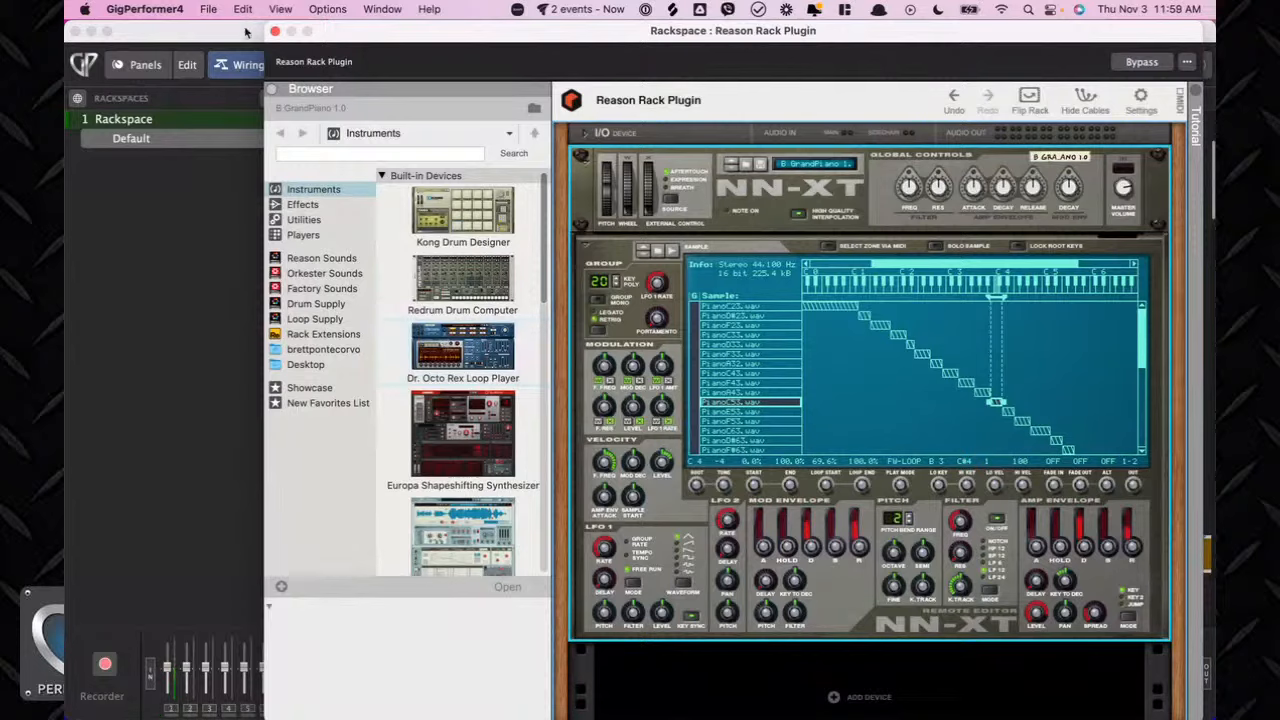
click(408, 133)
click(408, 133)
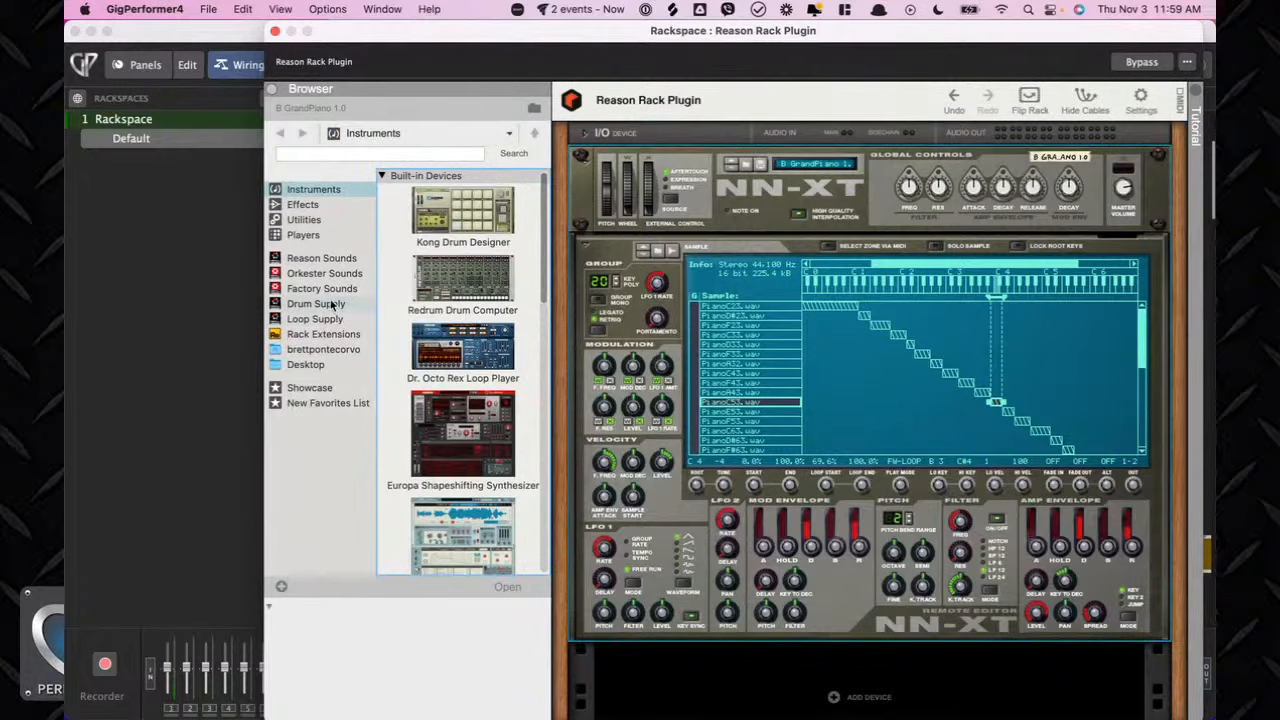
click(323, 349)
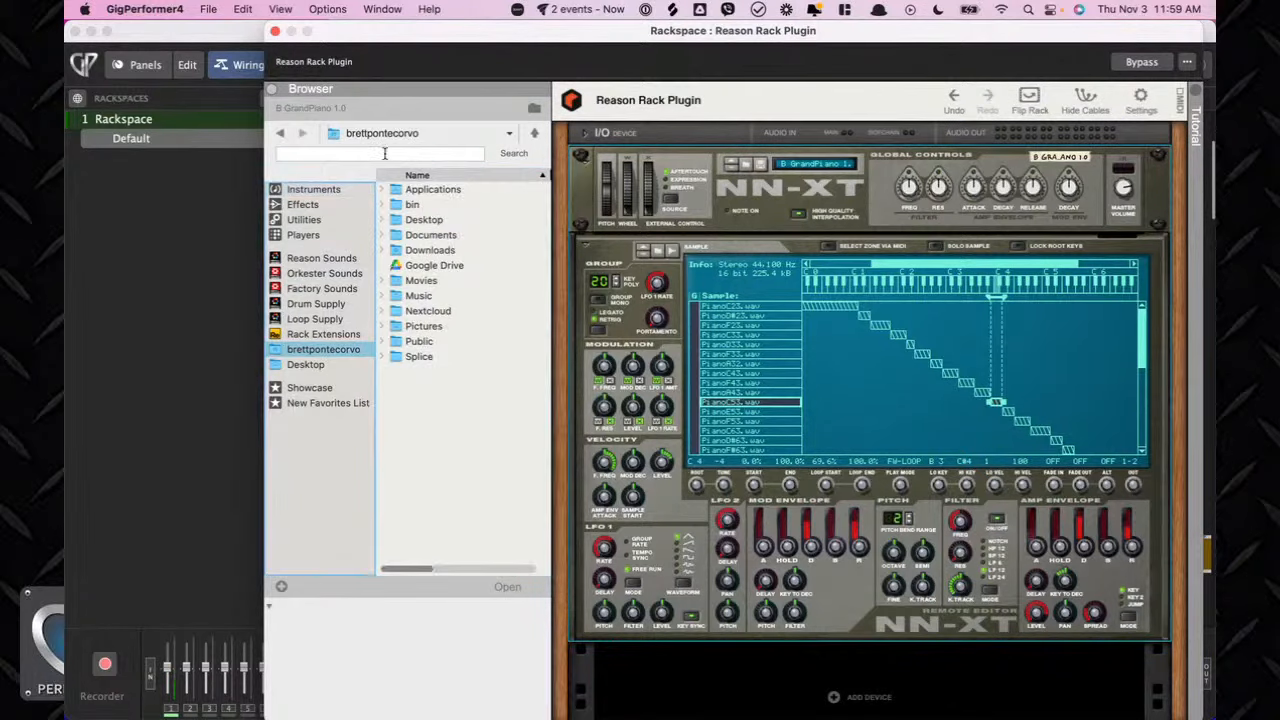
click(405, 133)
click(410, 170)
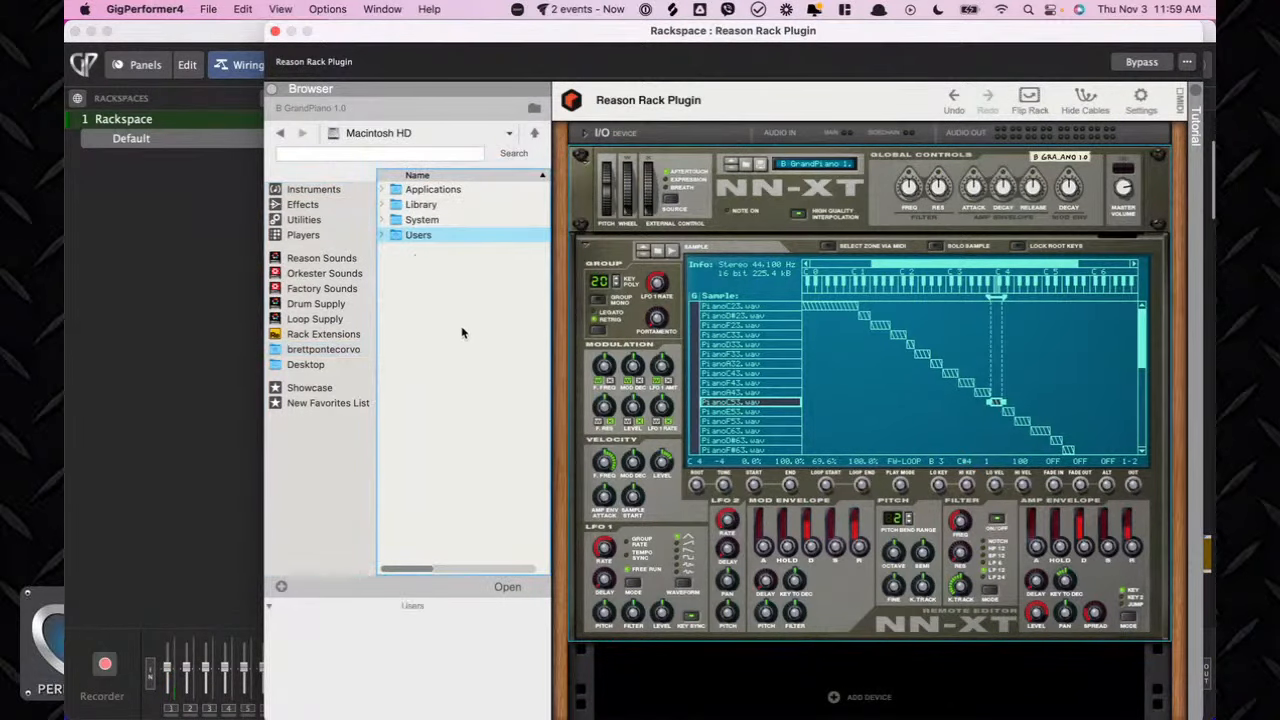
double_click(406, 225)
click(405, 133)
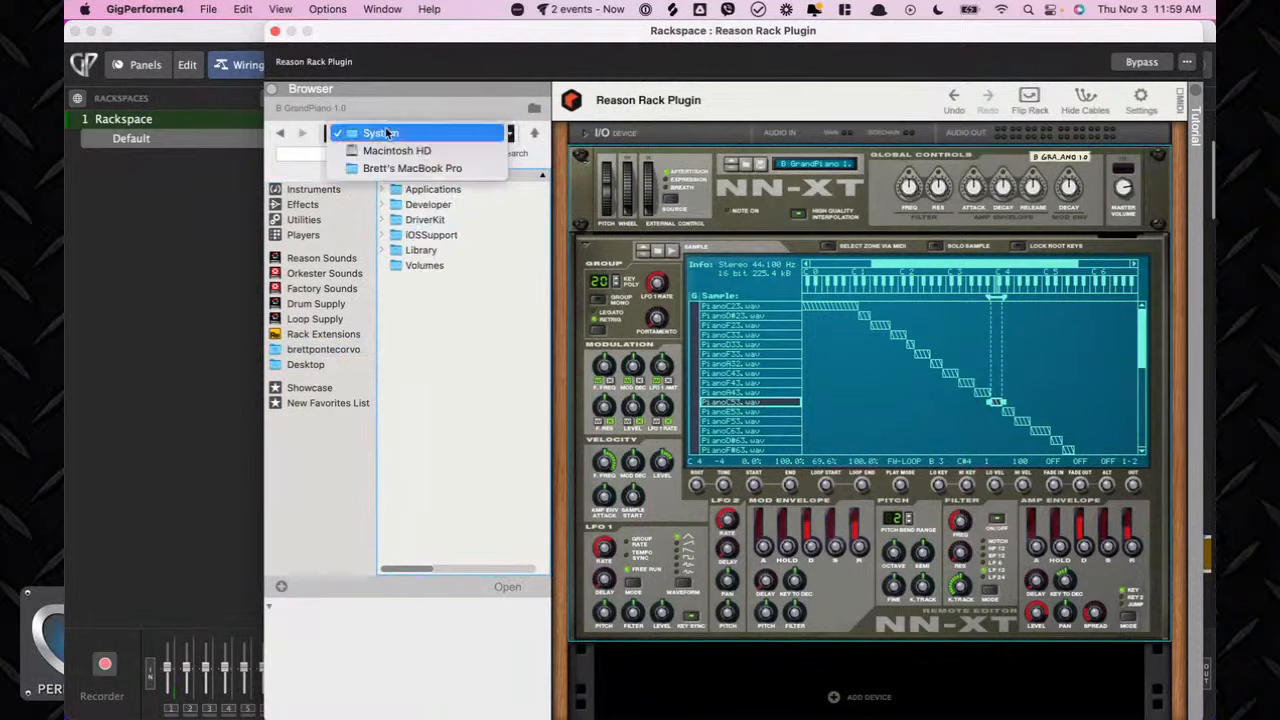
click(390, 147)
click(388, 140)
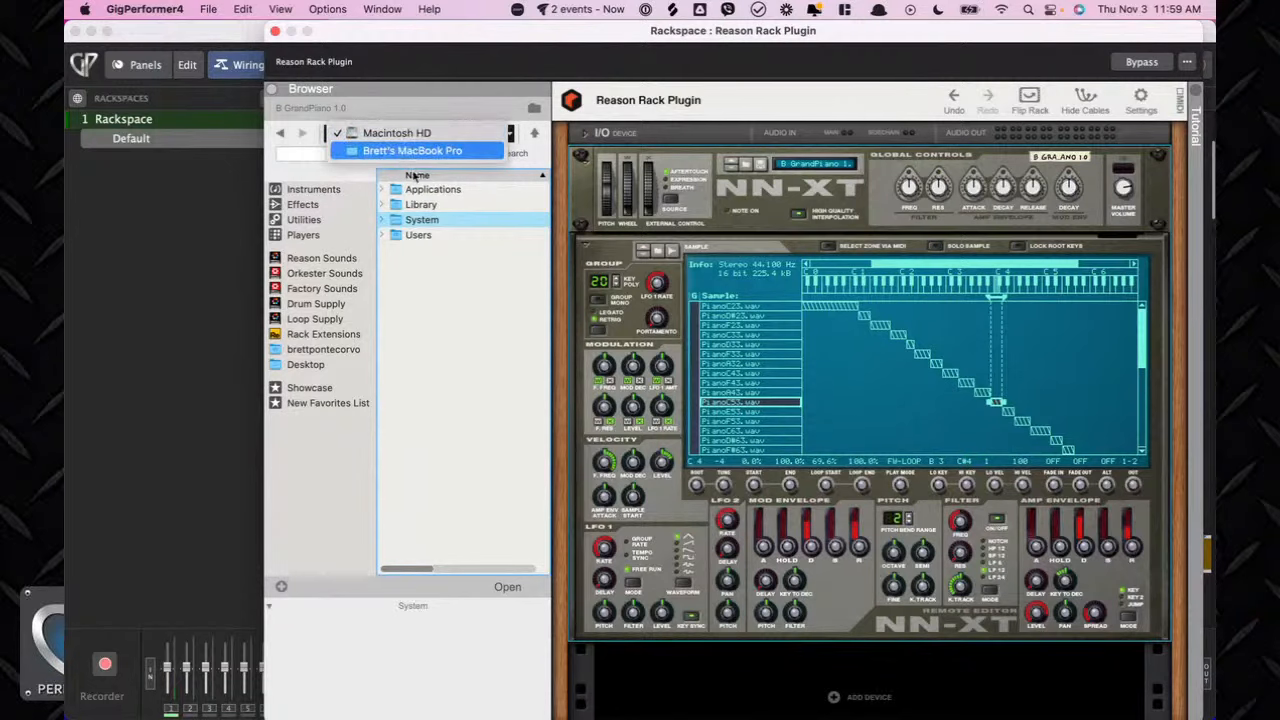
click(408, 151)
double_click(428, 328)
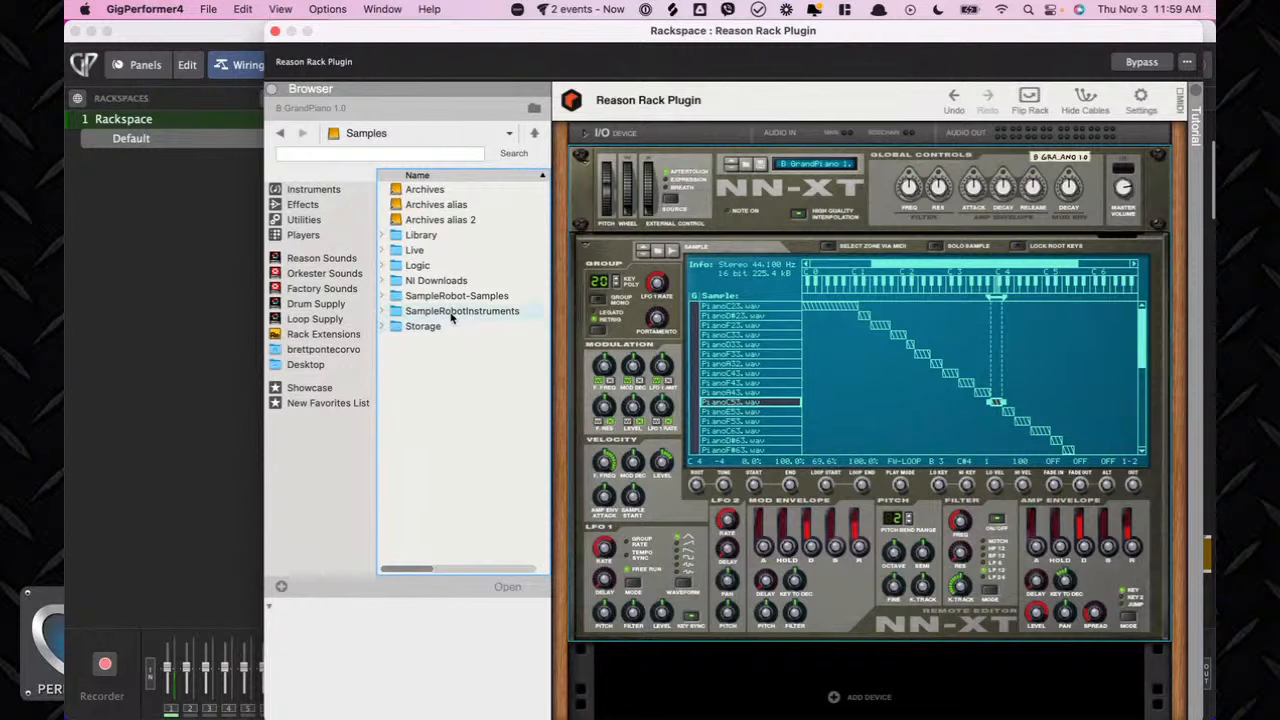
Browse the SampleRobotInstruments and LongLoopingPad Samples folders and return to the Samples folder.
double_click(449, 313)
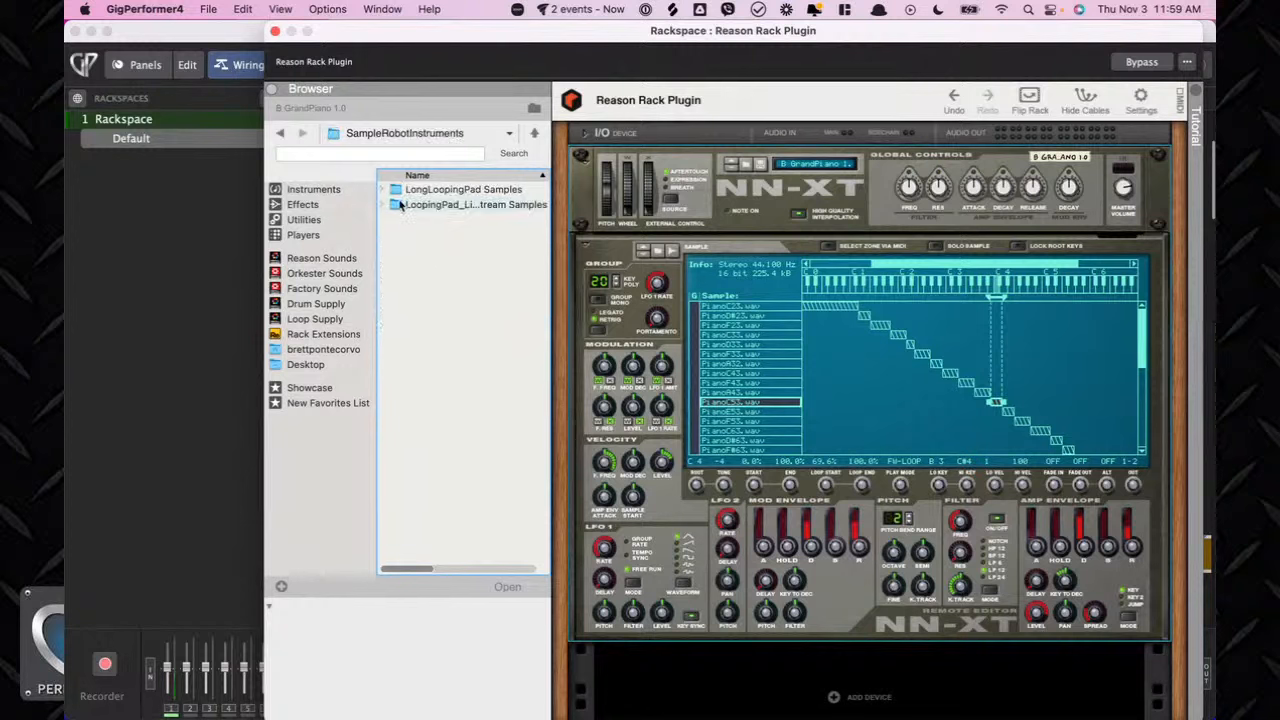
double_click(397, 190)
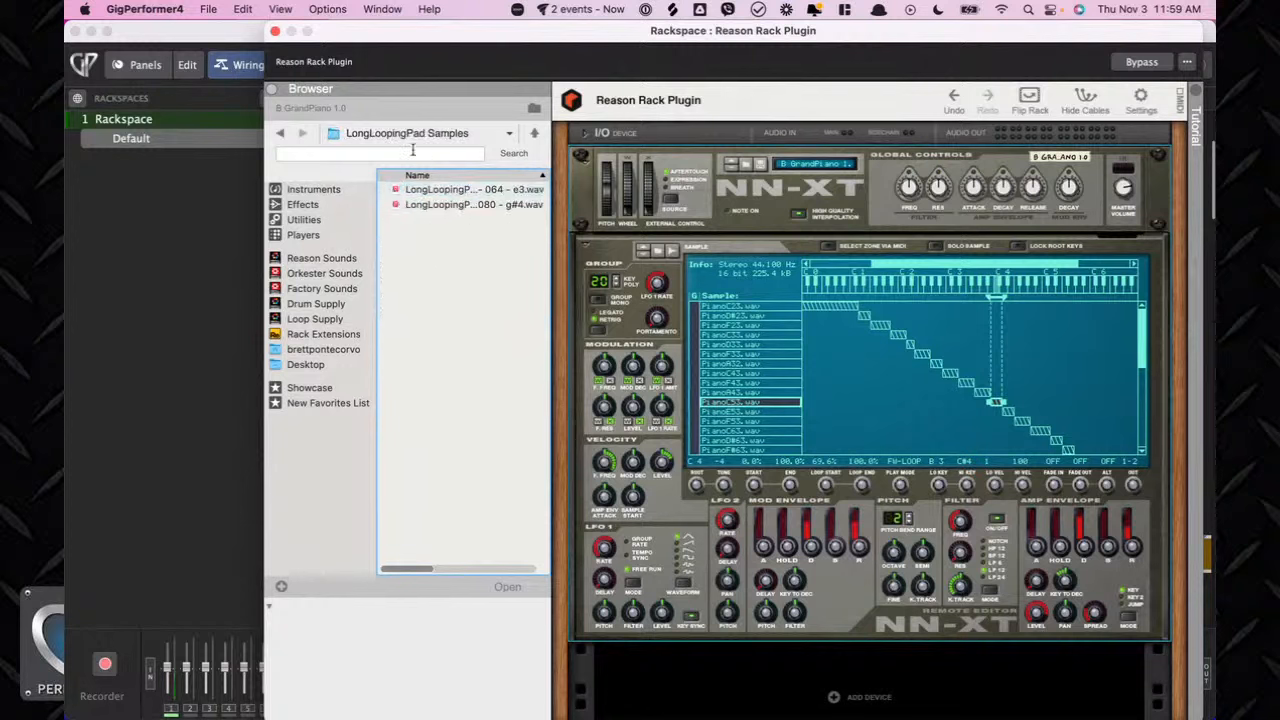
click(405, 134)
click(410, 148)
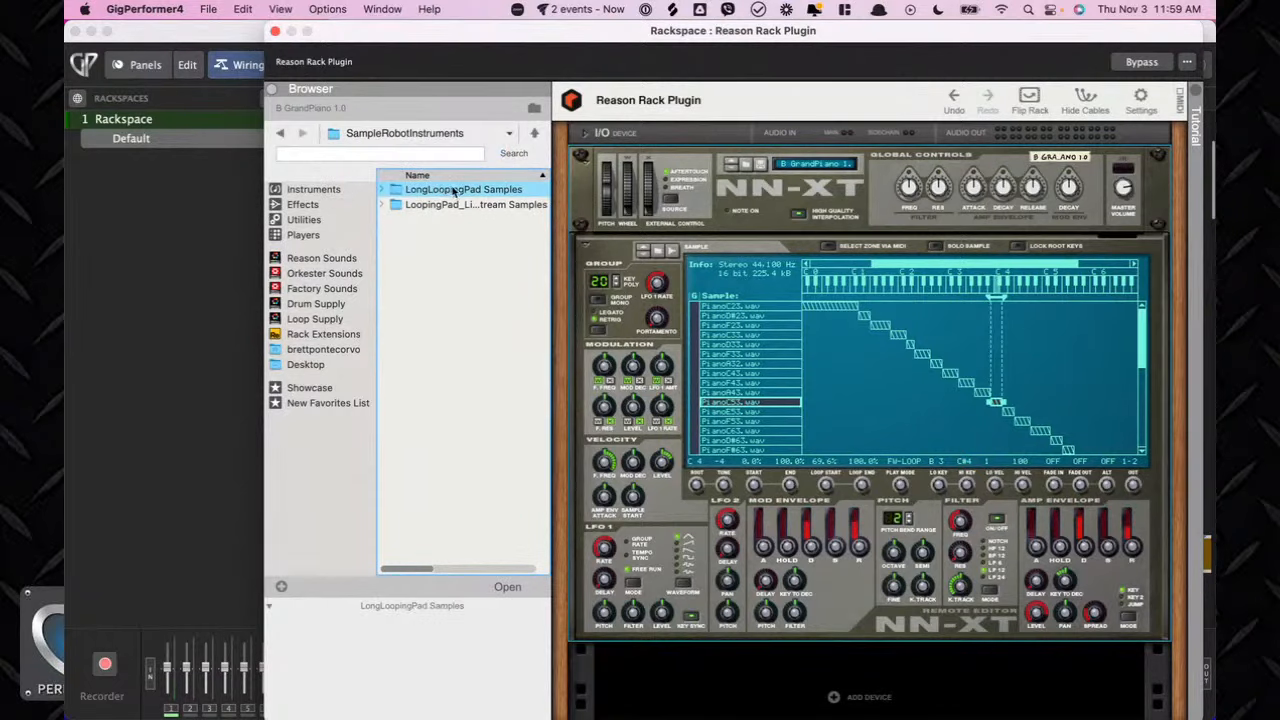
click(430, 133)
key(Return)
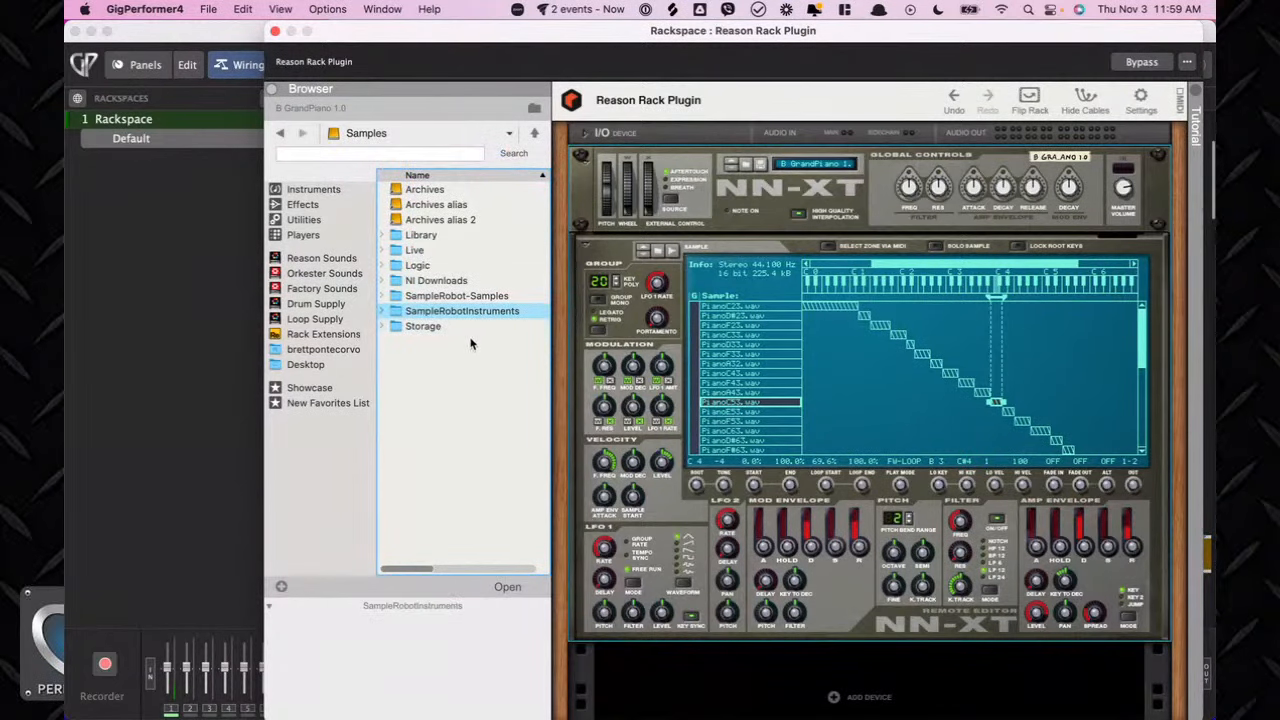
Load the LongLoopingPad.sxt patch from SampleRobot-Samples as a new NN-XT and fold the piano NN-XT's remote editor.
click(381, 296)
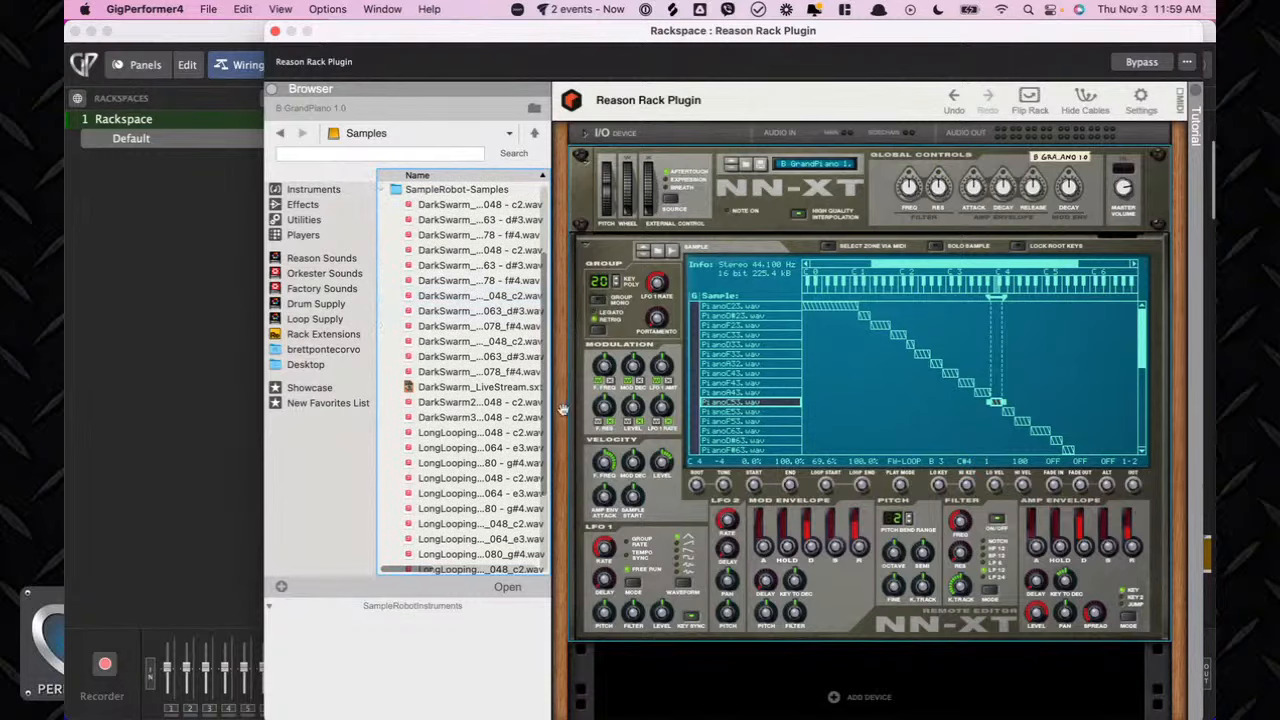
scroll(462, 357, down, 5)
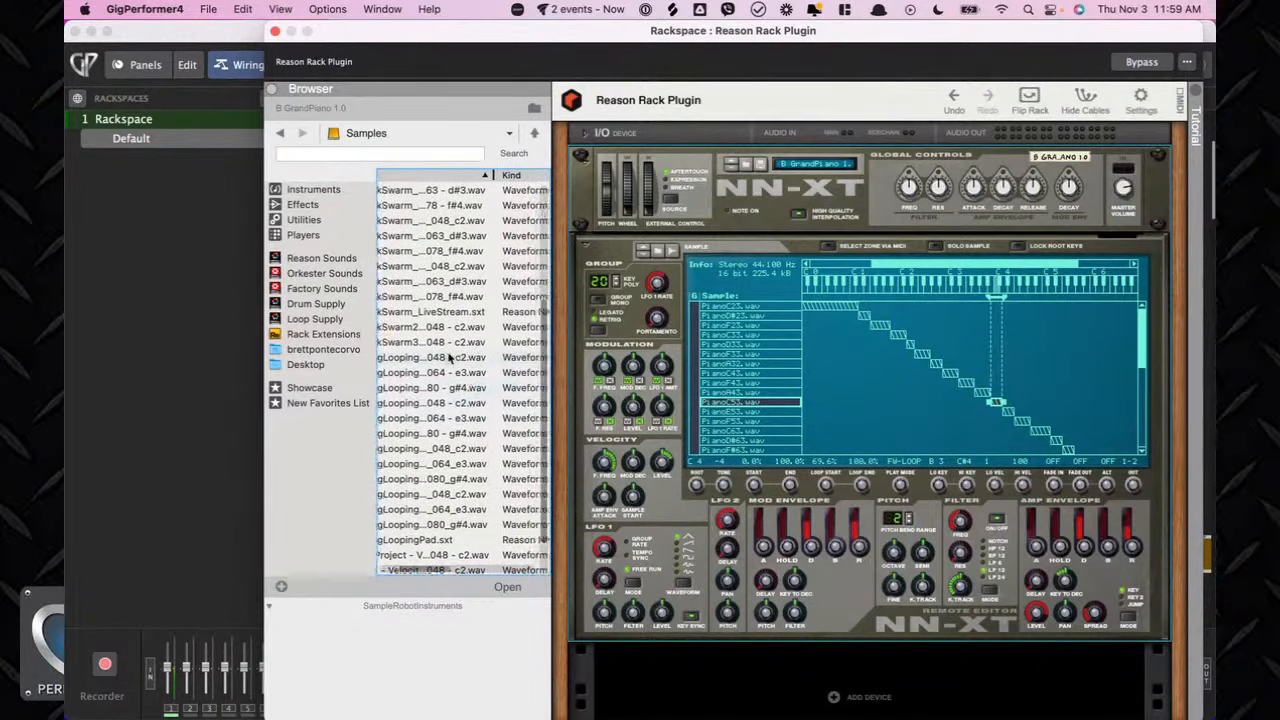
scroll(460, 357, down, 3)
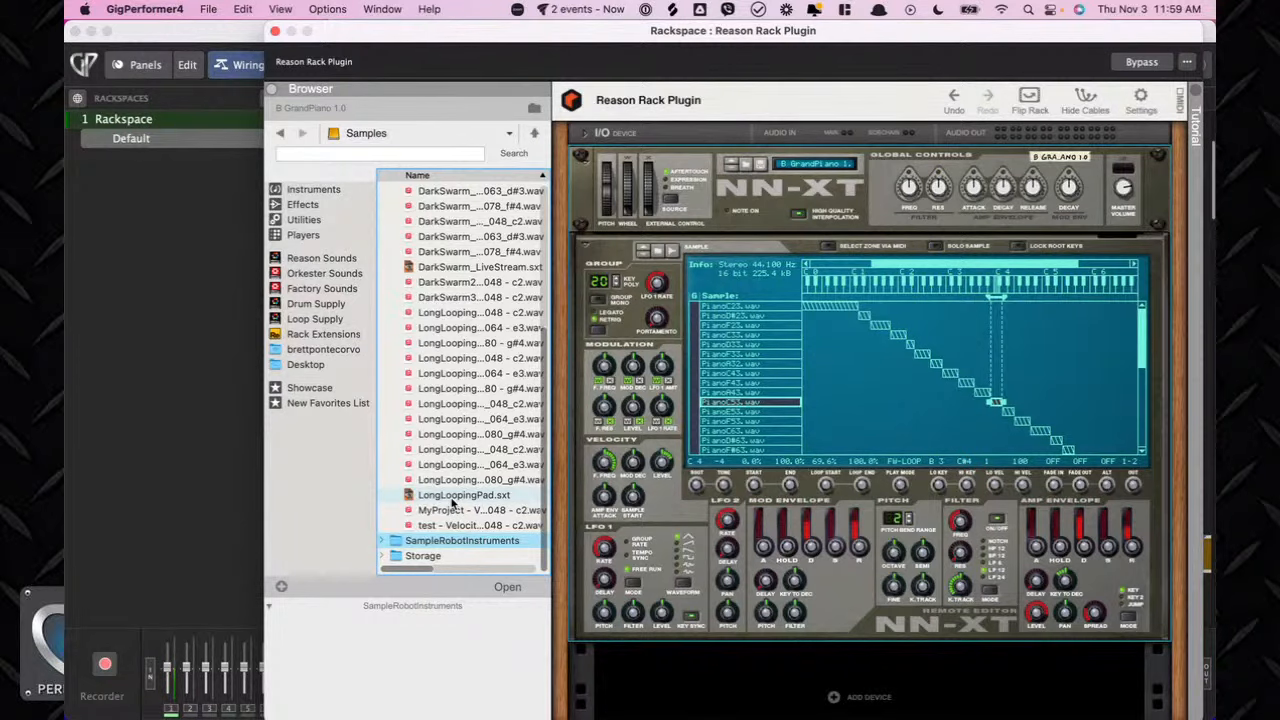
double_click(459, 497)
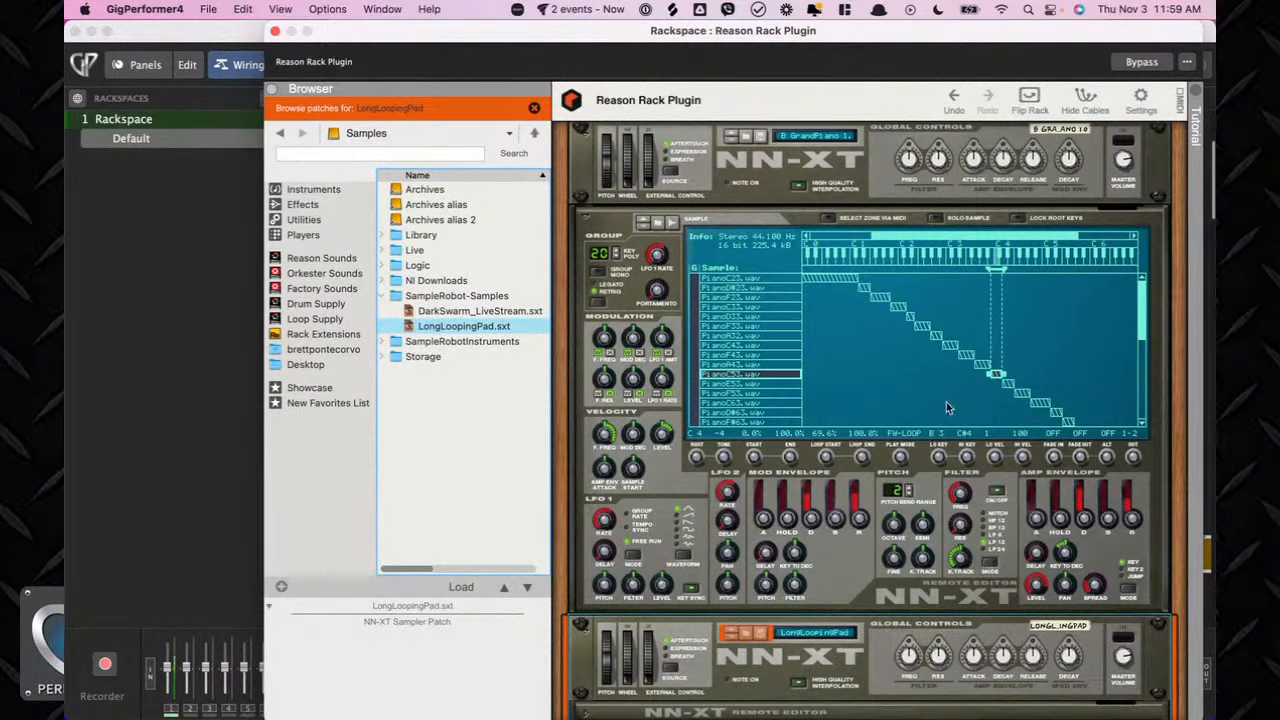
scroll(969, 165, up, 1)
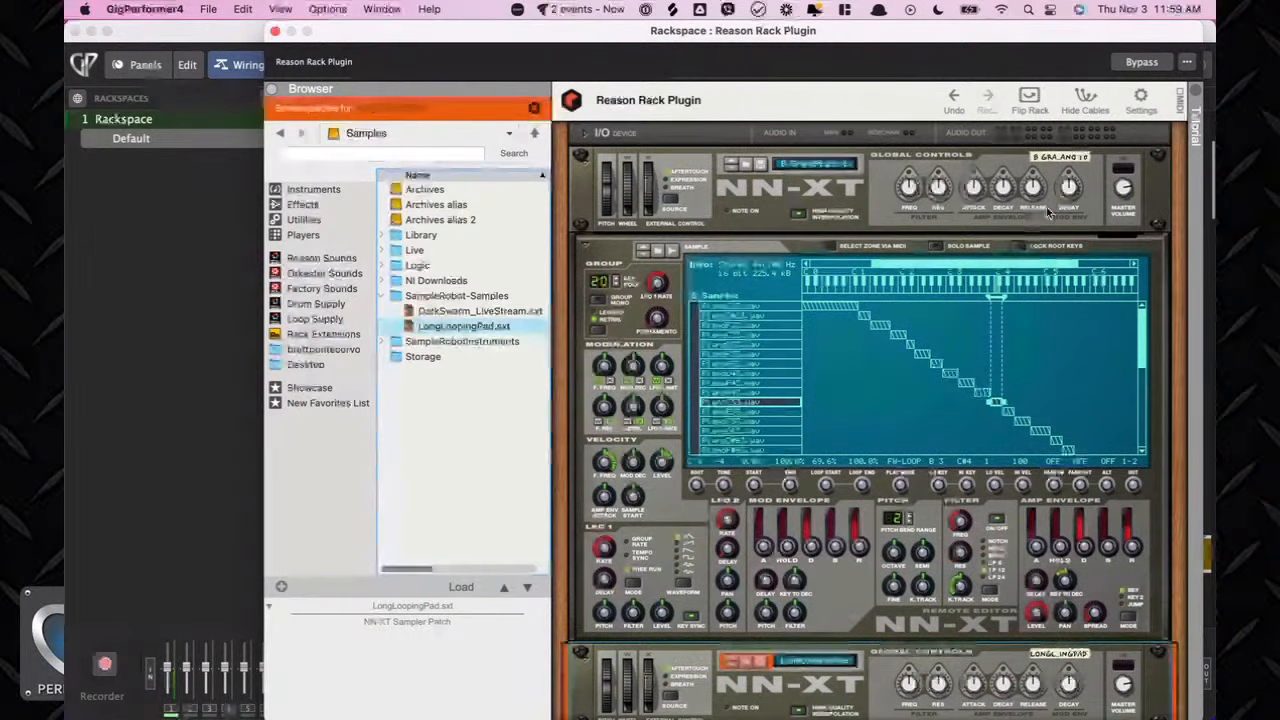
click(586, 249)
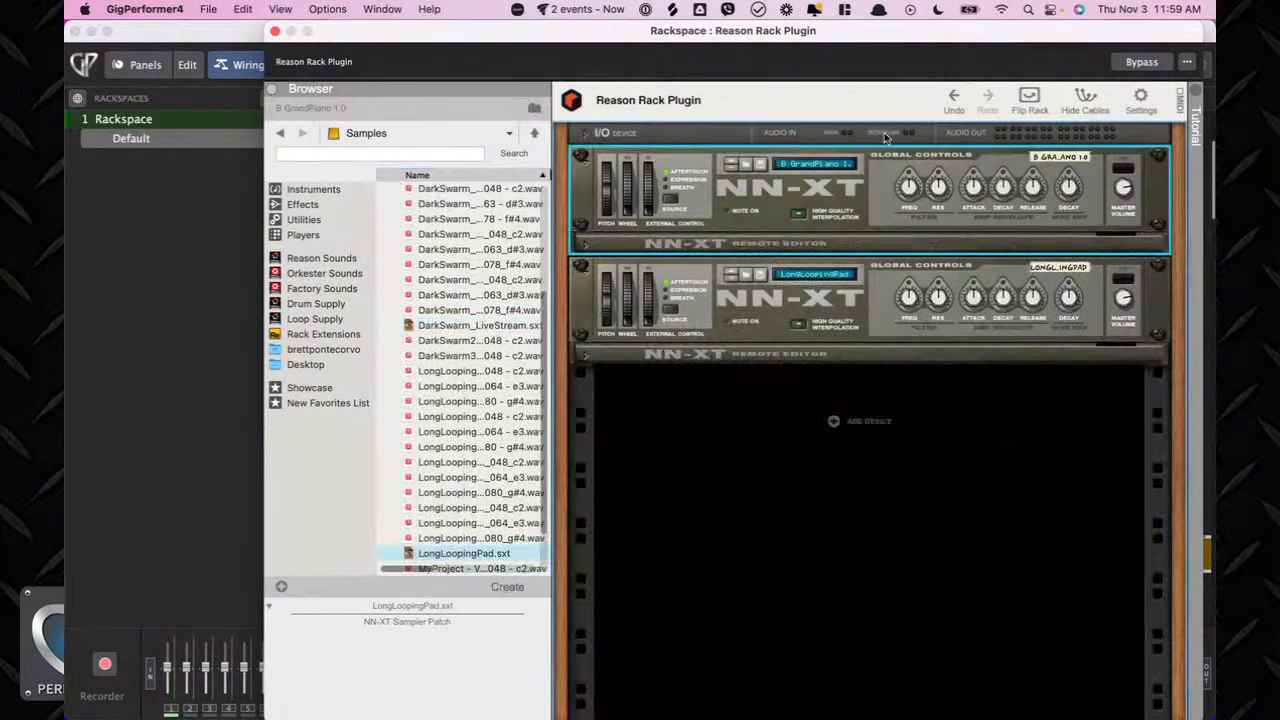